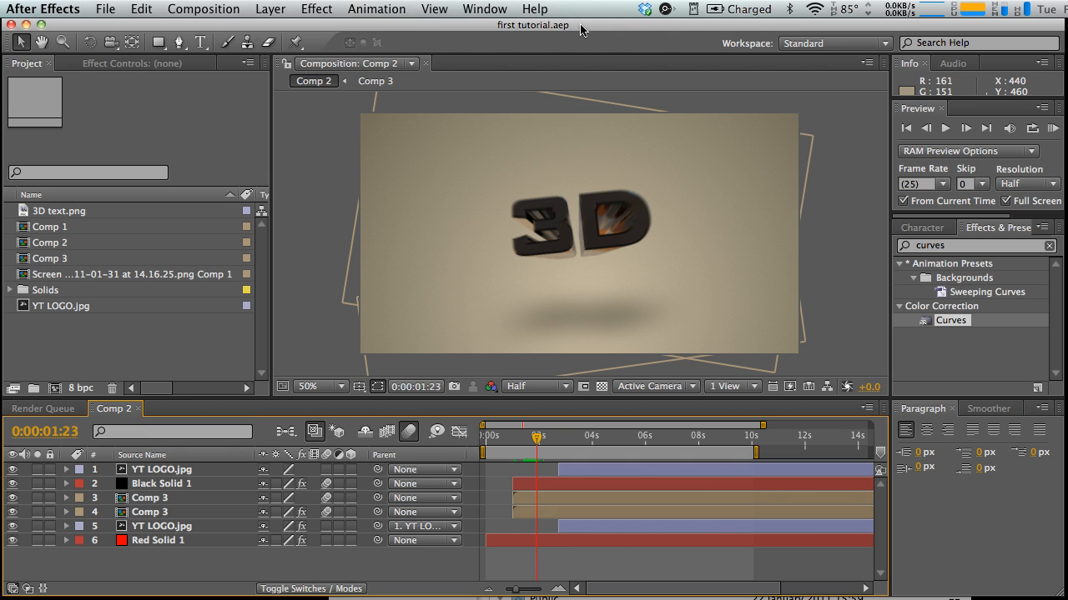
- Preview the finished 3D text animation in Comp 2, scrubbing and playing through its first two seconds
click(518, 434)
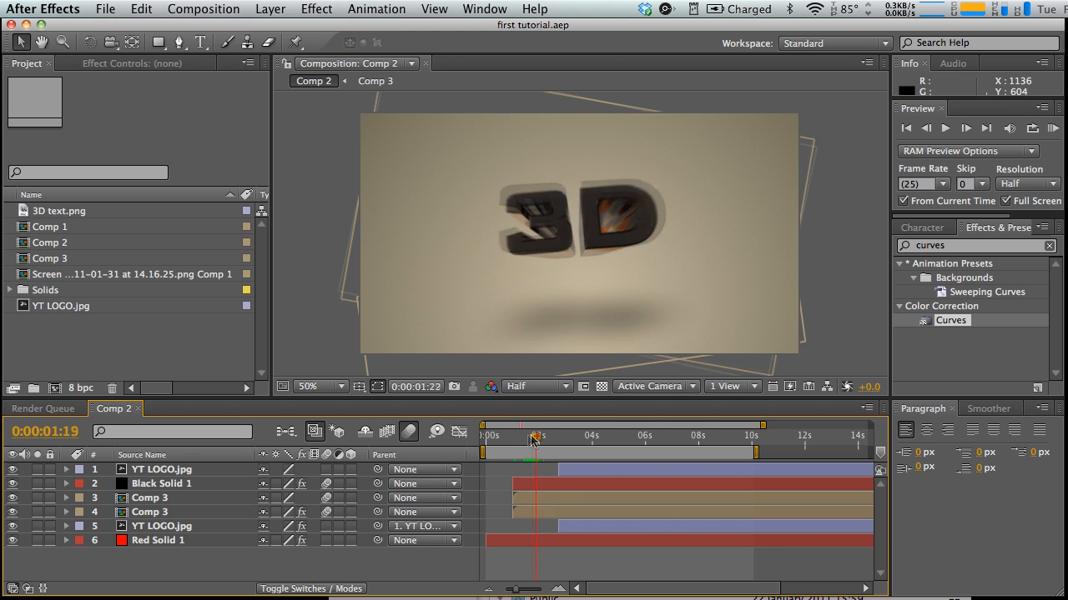
drag(529, 440, 510, 438)
key(space)
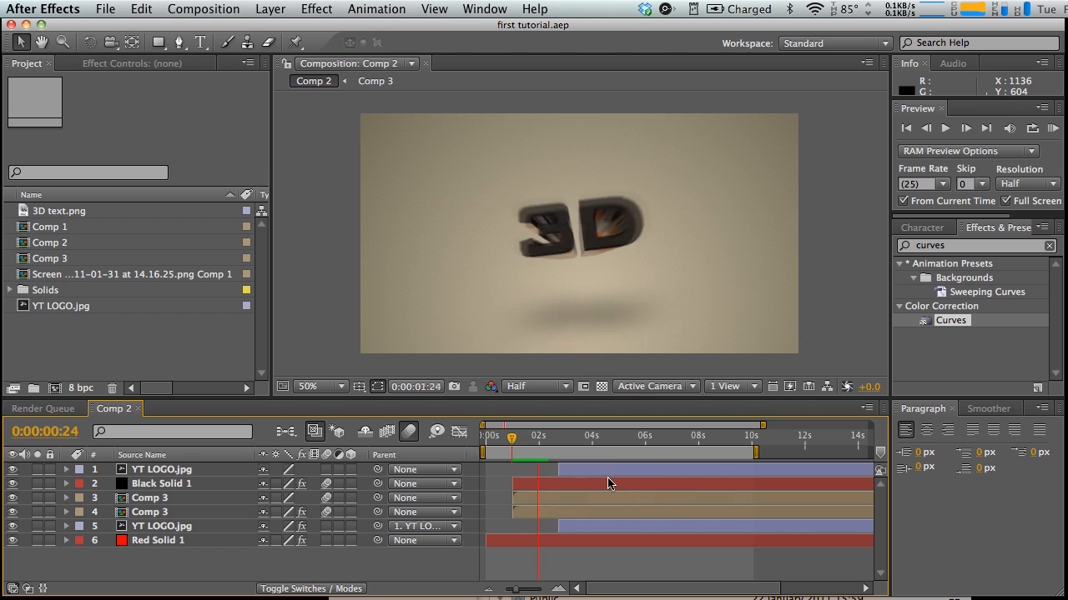
drag(544, 440, 531, 440)
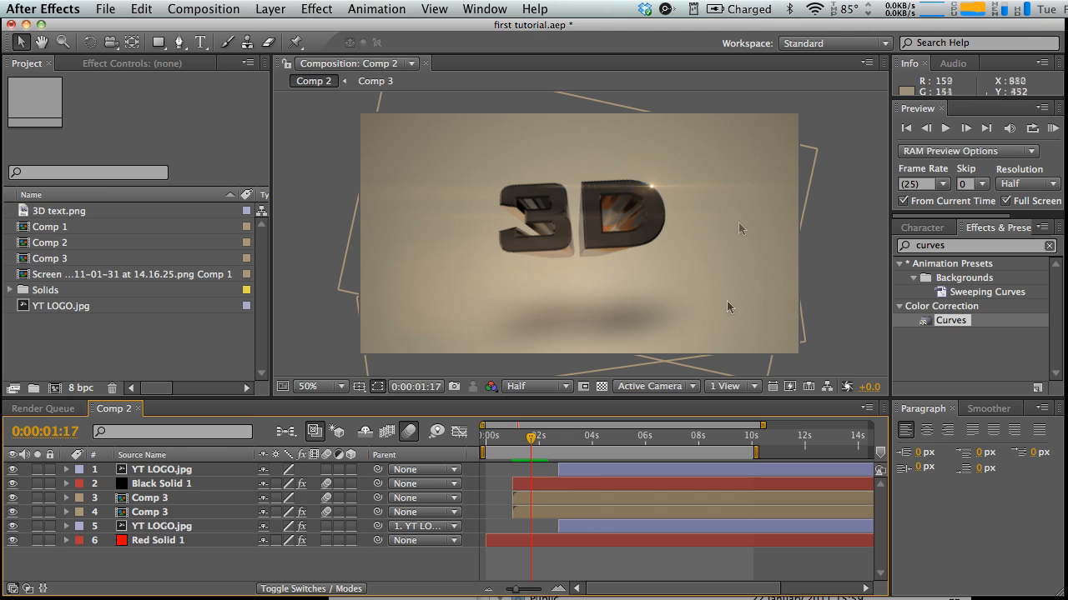
drag(529, 437, 526, 443)
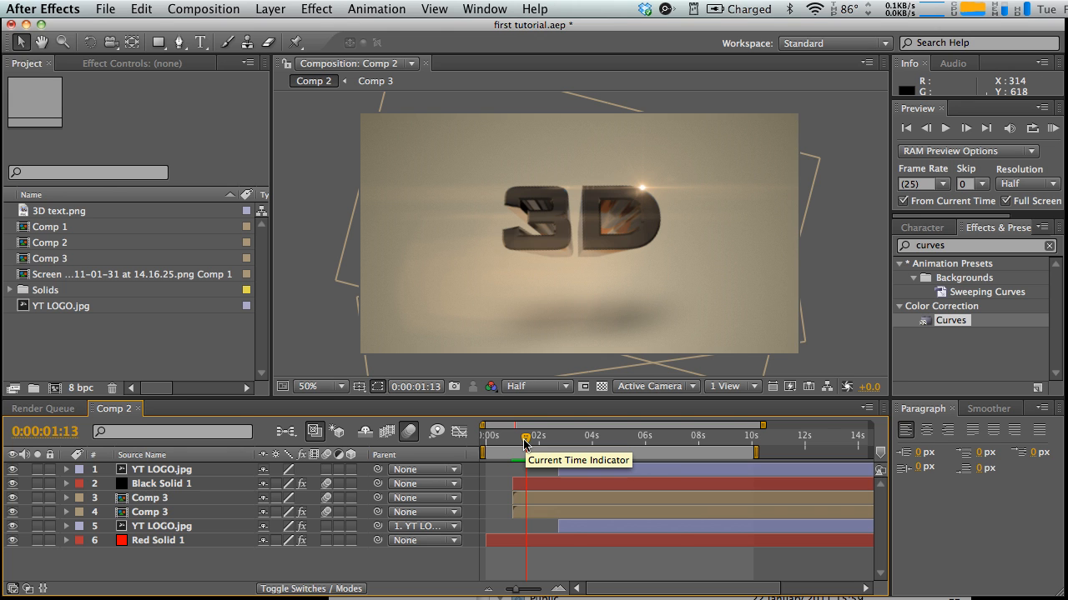
- Create a new composition using the PAL D1/DV Widescreen Square Pixel preset
click(198, 10)
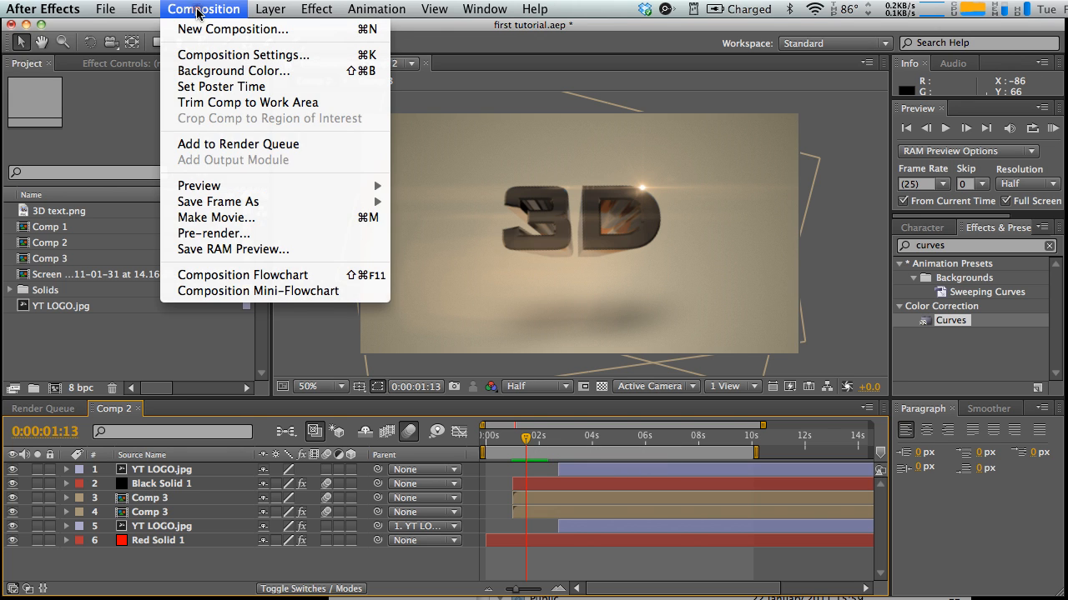
click(203, 30)
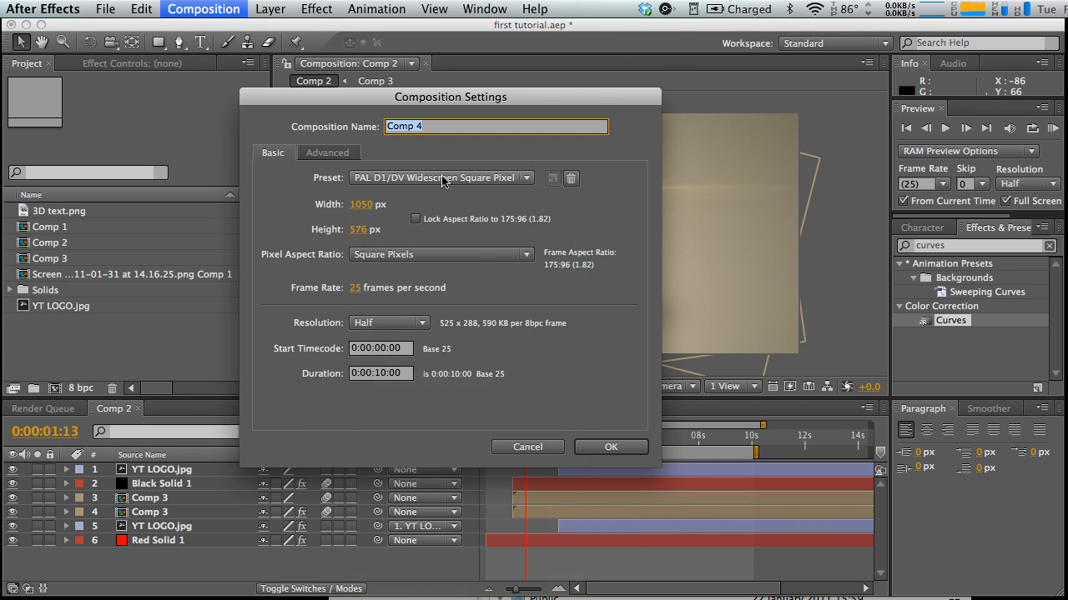
click(442, 180)
click(517, 421)
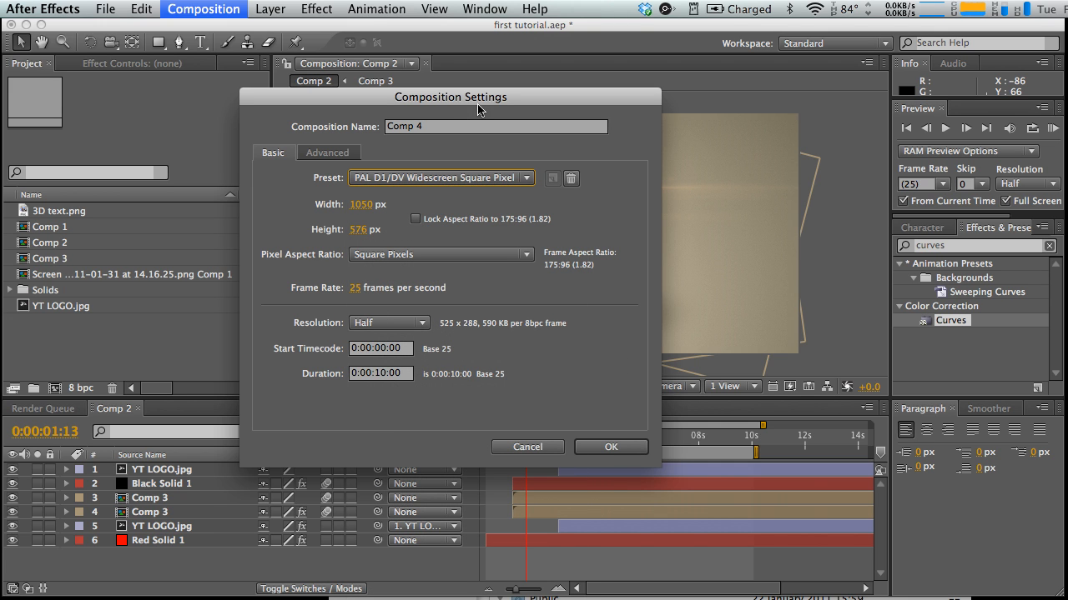
drag(478, 109, 497, 95)
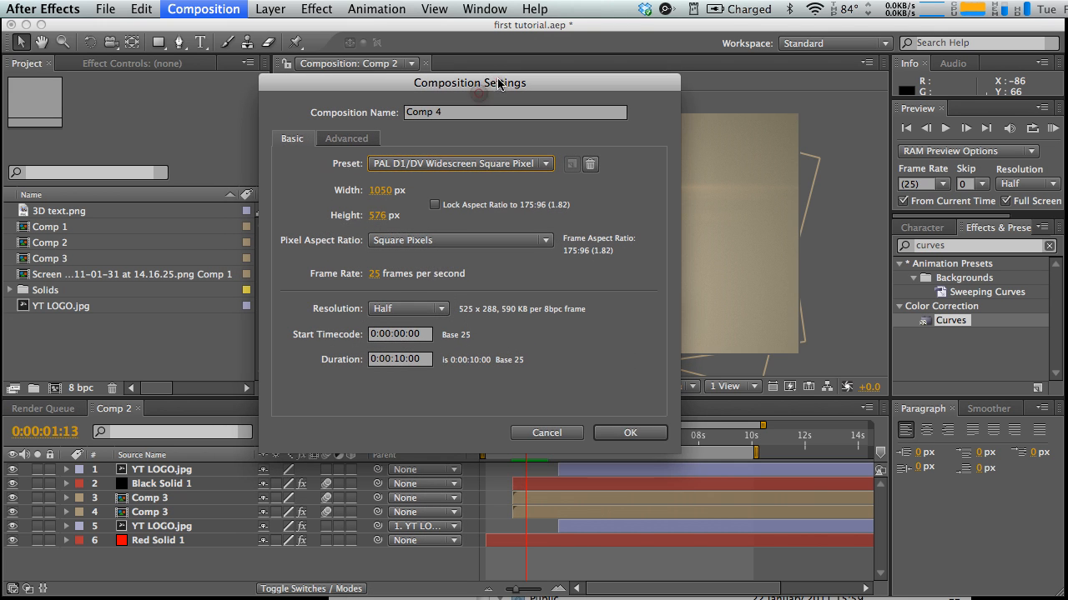
click(629, 434)
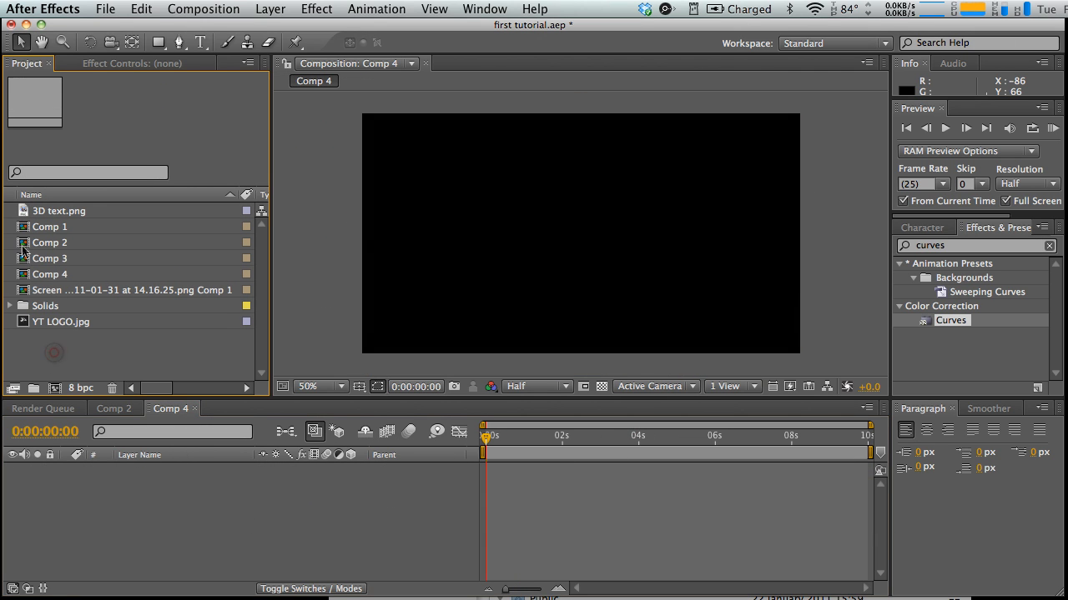
- Add the 3D text.png footage as a layer in the empty Comp 4, keeping it centred in the frame
click(26, 213)
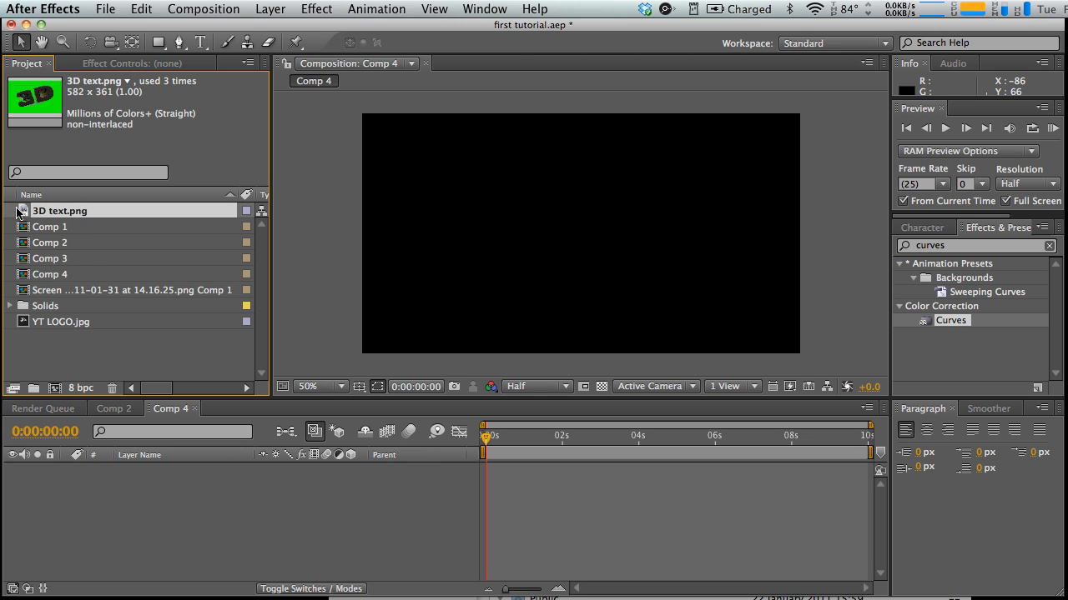
drag(19, 212, 80, 509)
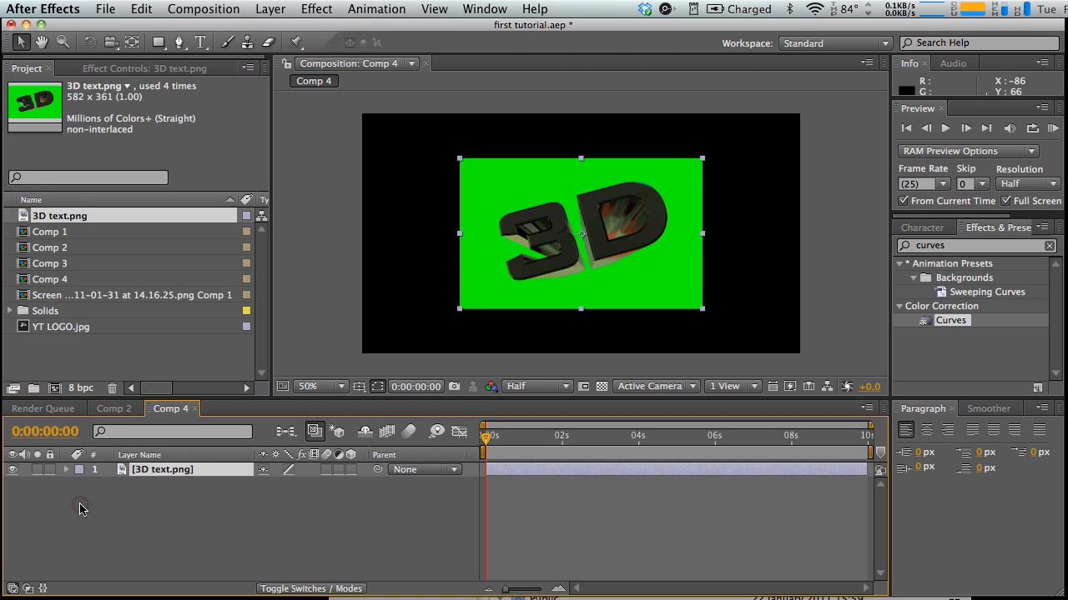
drag(575, 210, 605, 196)
key(super+z)
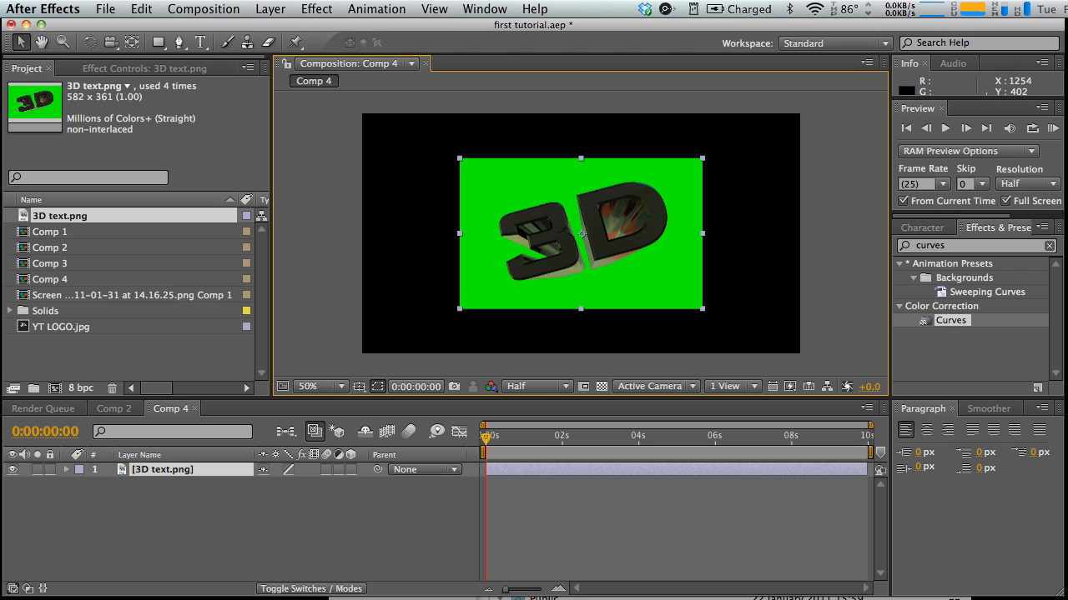
- Find the Keylight (1.2) effect by searching for "keylight" and apply it to the 3D text.png layer
drag(973, 245, 869, 245)
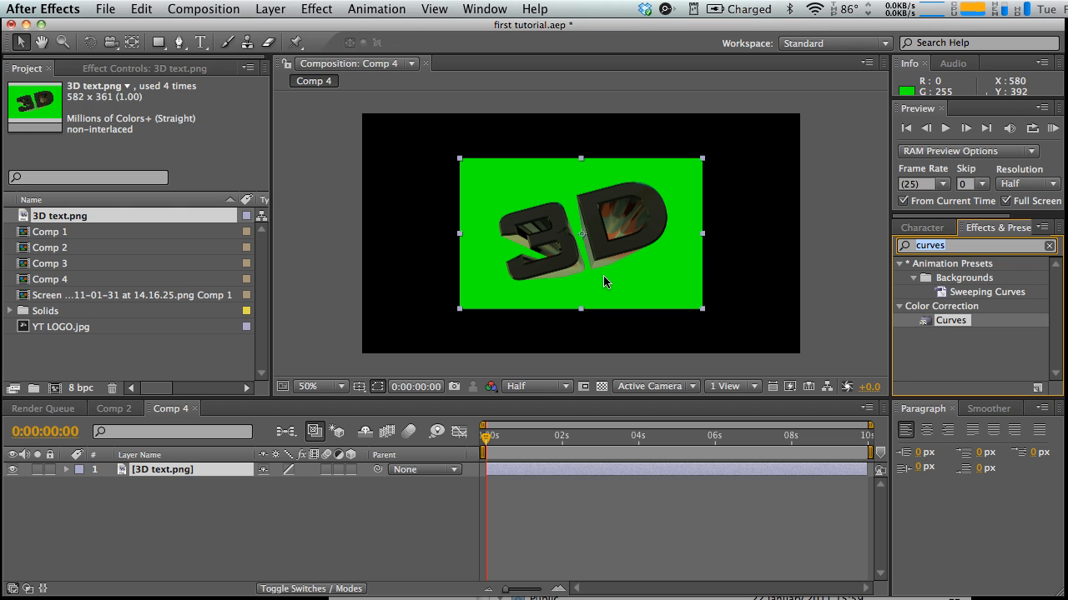
text(ke)
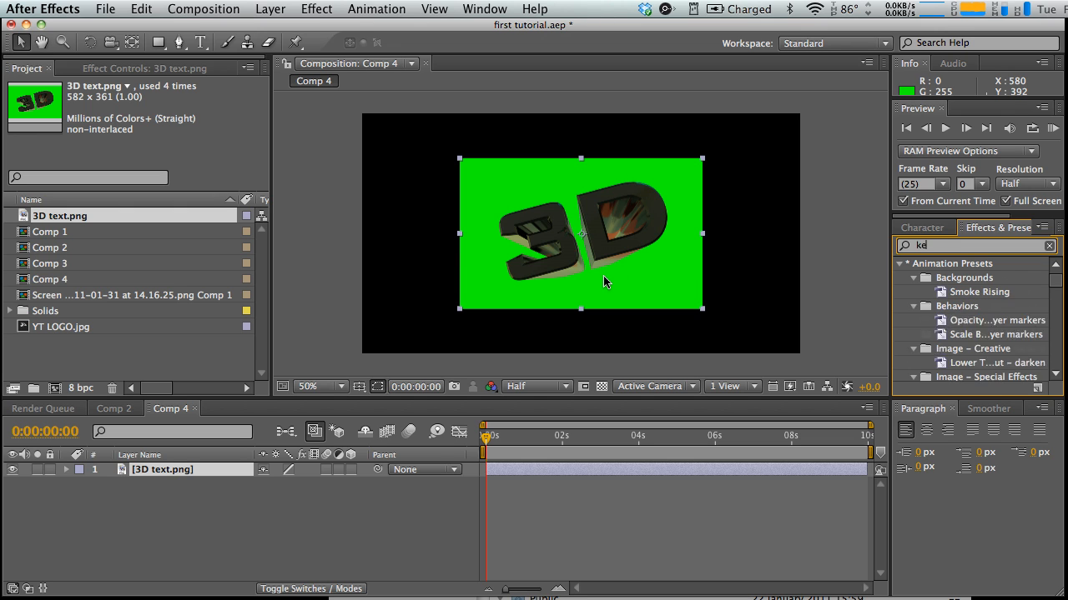
text(ylight)
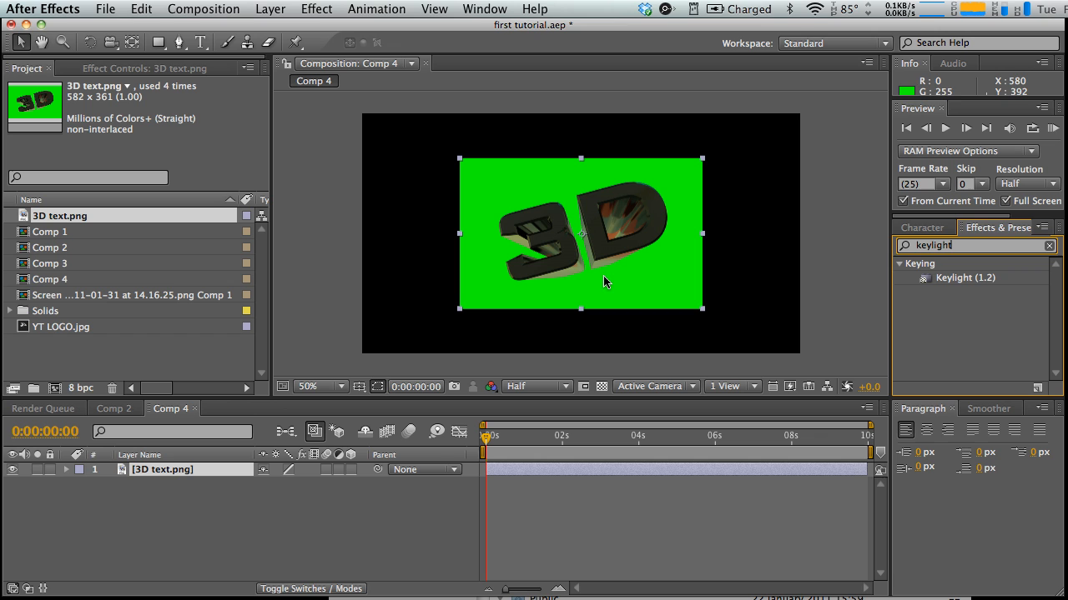
click(315, 12)
click(925, 316)
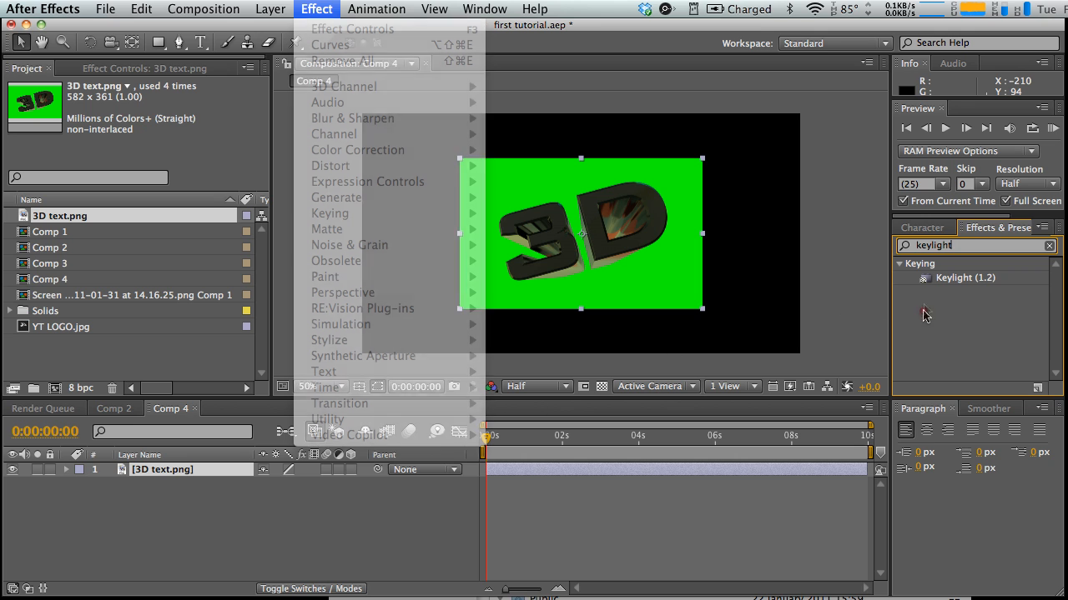
drag(934, 280, 526, 470)
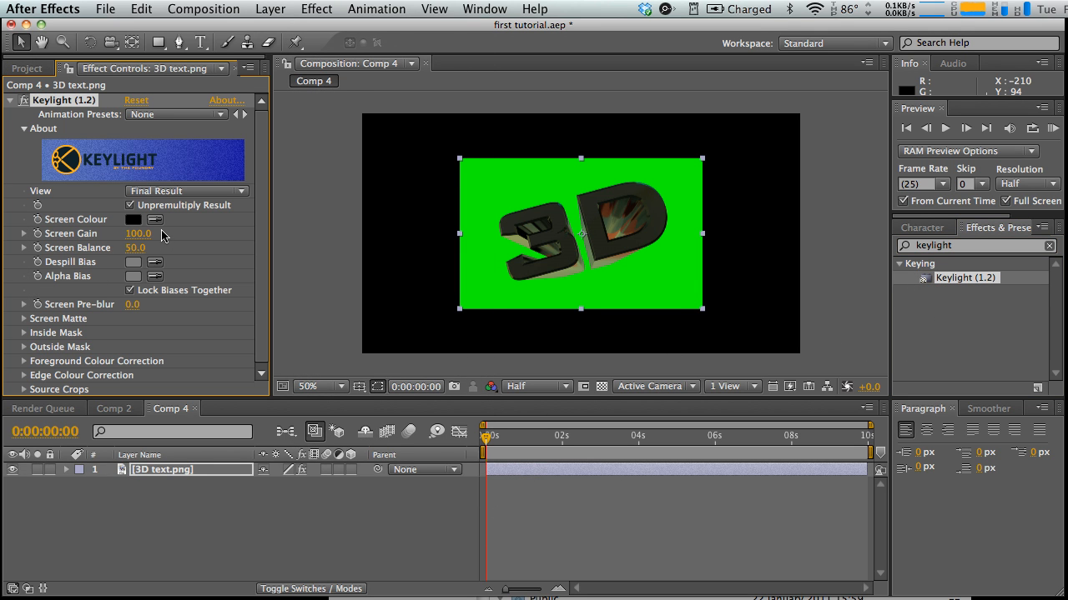
- Key out the green background by sampling it as Keylight's Screen Colour, and show the transparency grid in the viewer
click(154, 221)
click(494, 216)
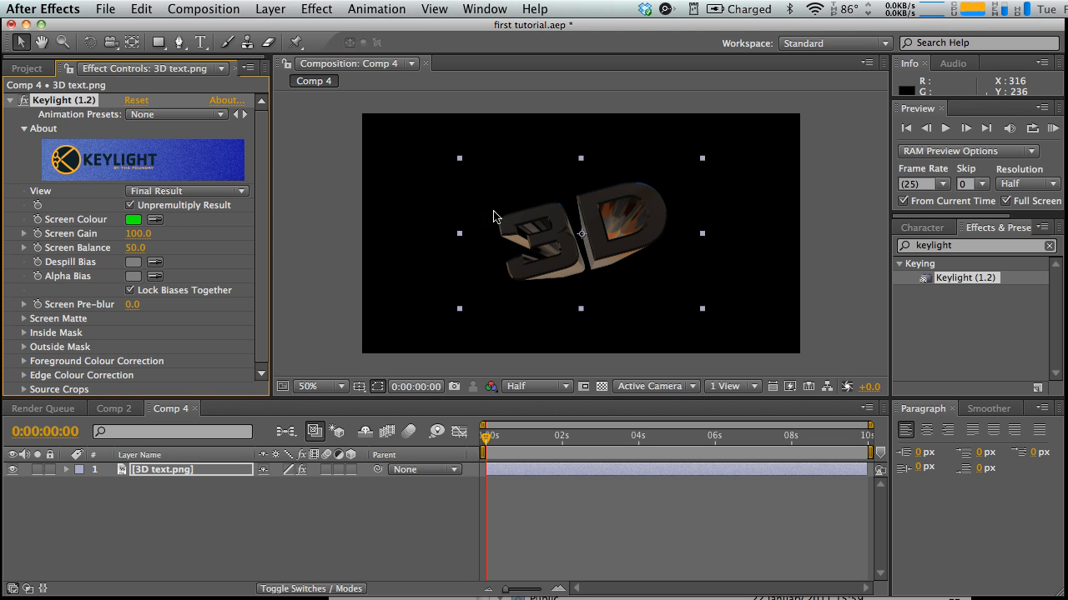
click(601, 386)
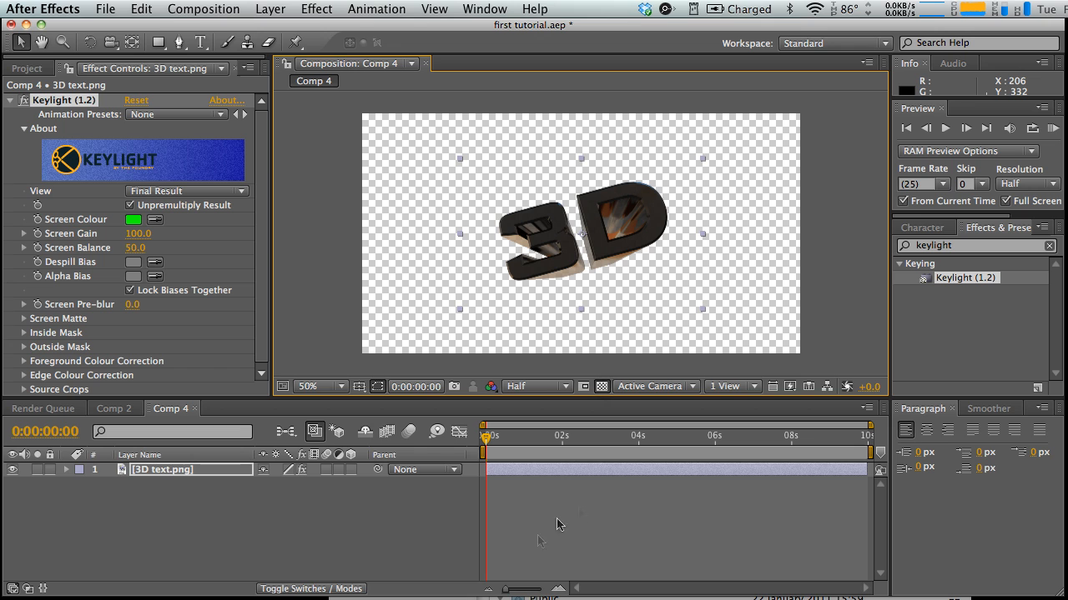
click(410, 542)
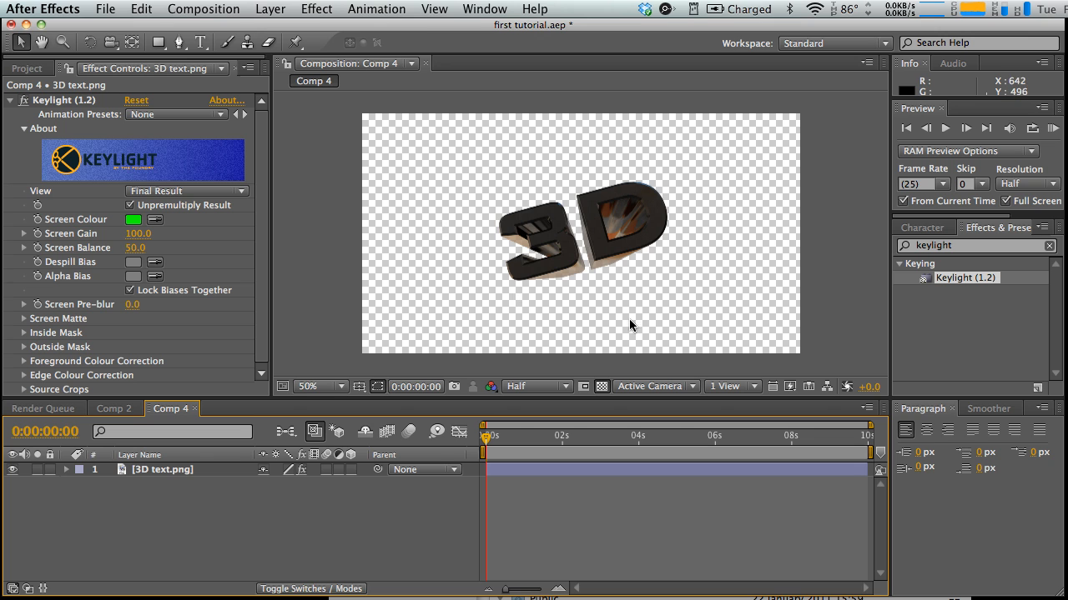
- Move the 3D text slightly up in the frame and shift its anchor point down to the lower gap between the two characters
drag(557, 263, 558, 238)
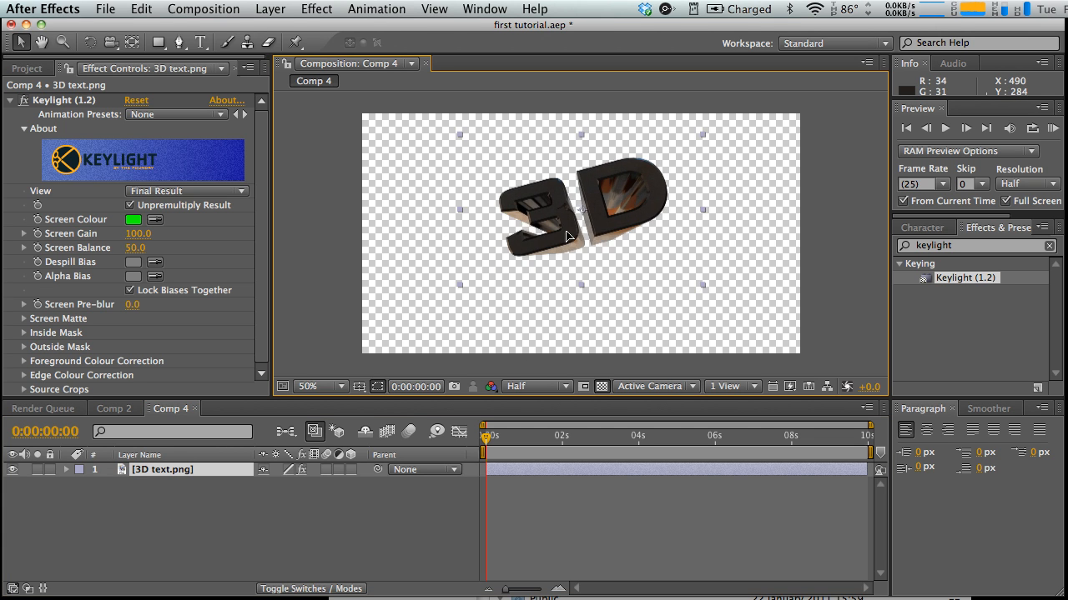
click(202, 472)
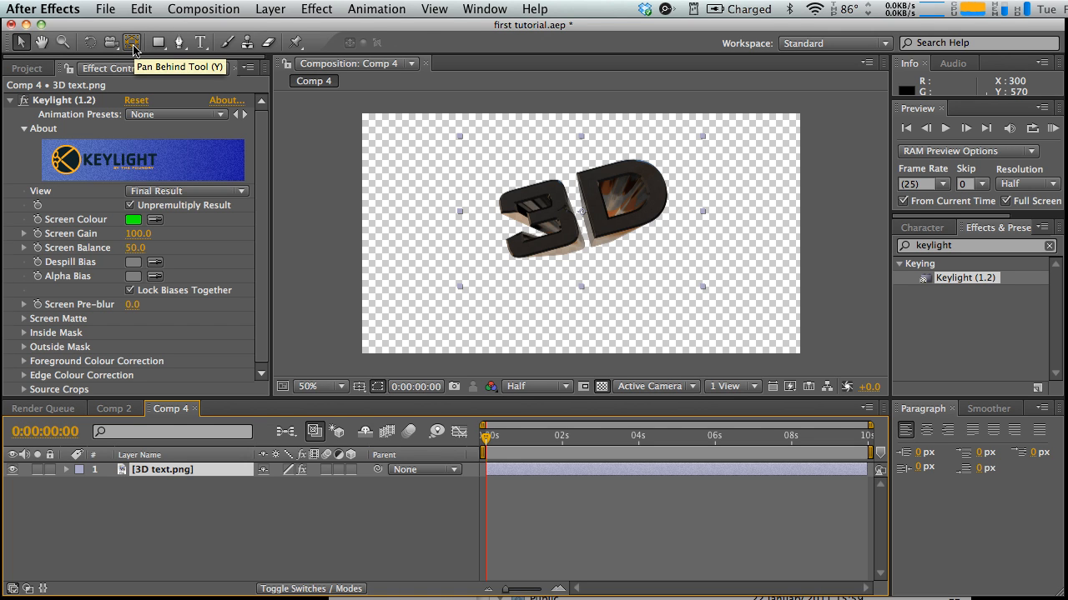
click(133, 47)
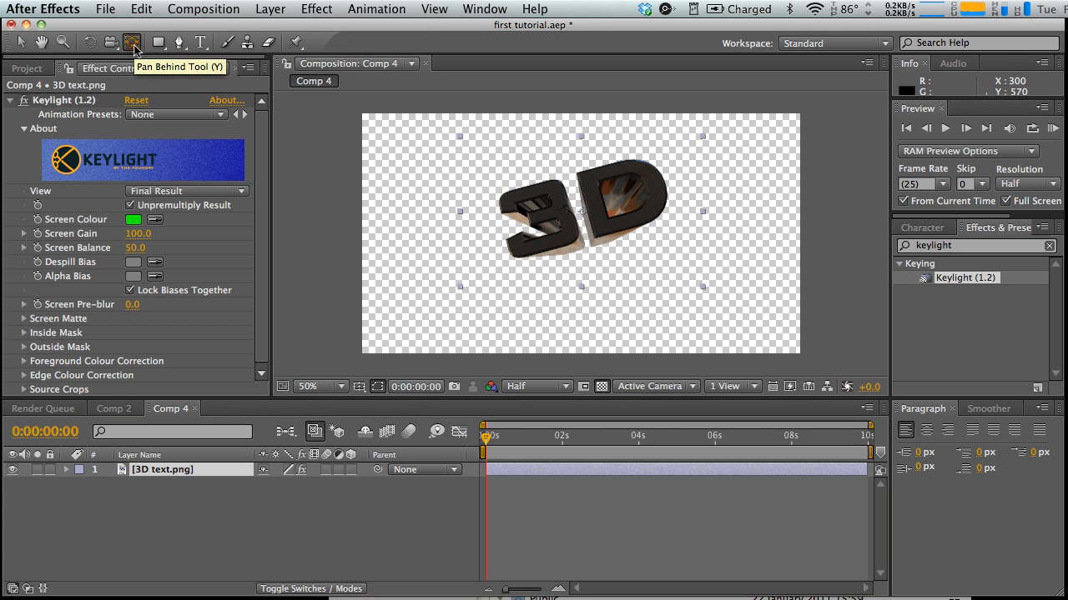
click(619, 229)
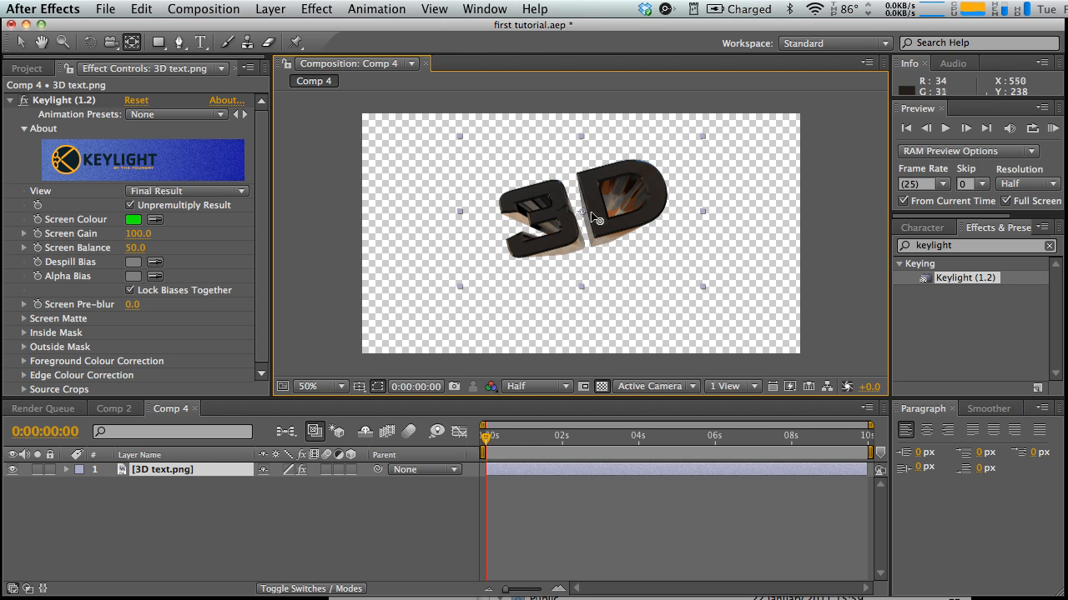
drag(582, 212, 585, 243)
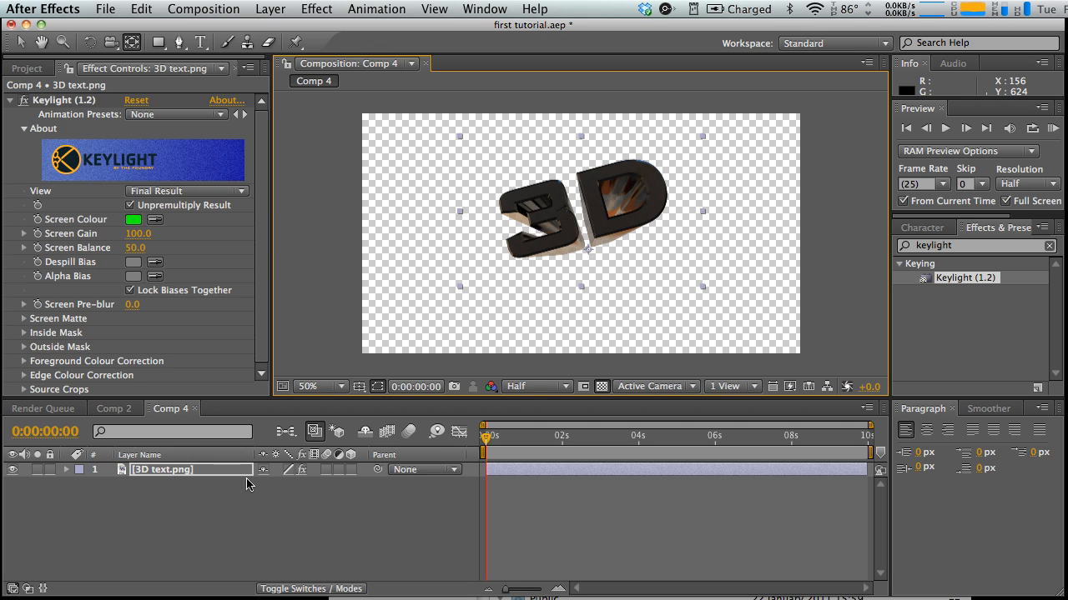
click(195, 497)
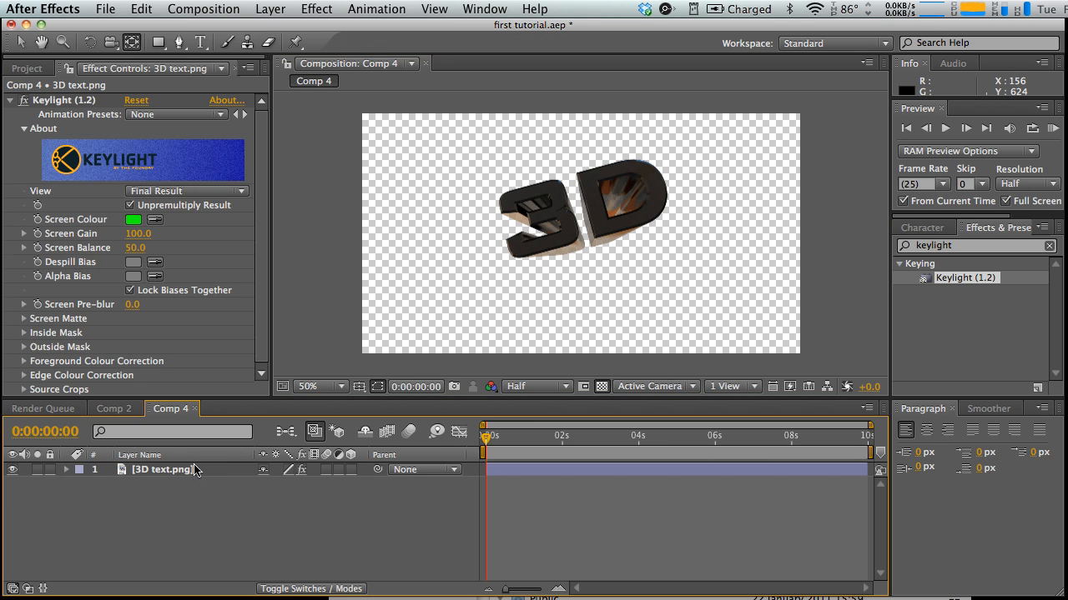
- Reveal the 3D text layer's Scale and Rotation properties and start keyframing both at 0:00:00:09
click(195, 469)
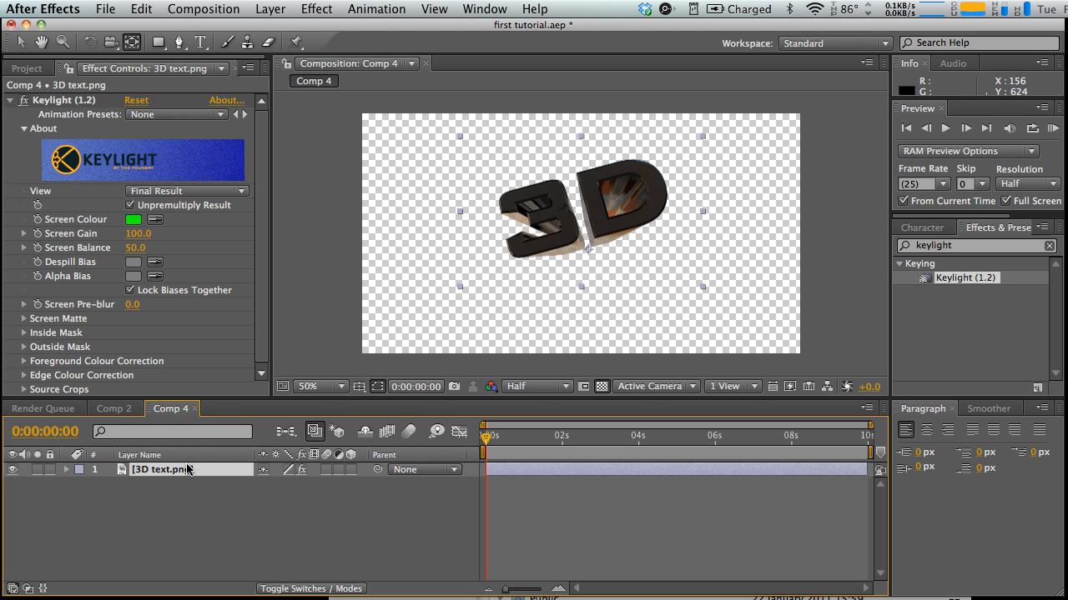
key(s)
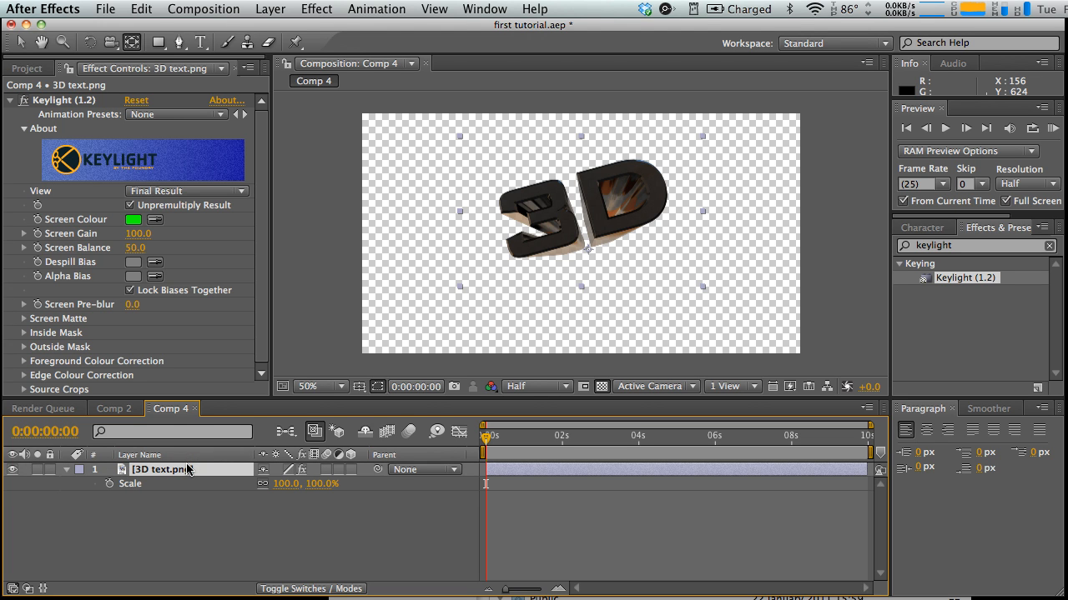
key(shift+r)
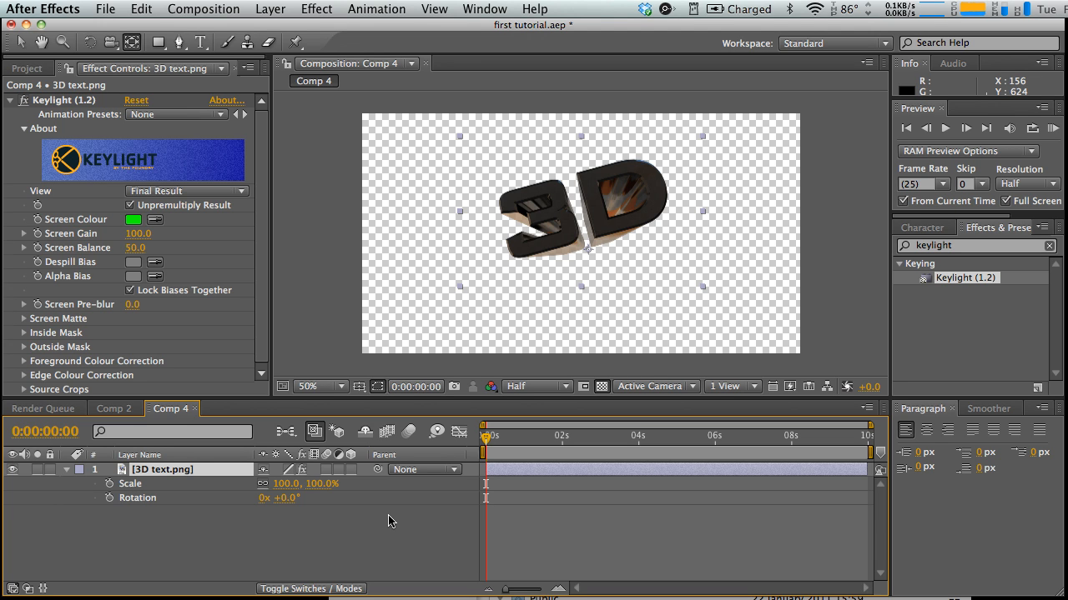
drag(512, 442, 499, 442)
click(109, 484)
click(109, 497)
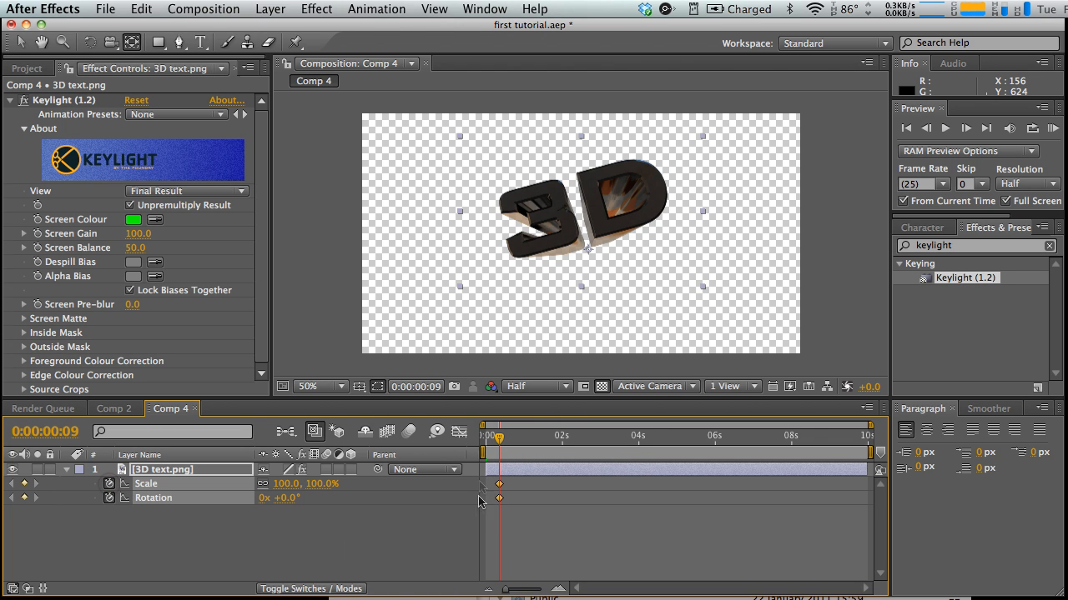
- Add a second pair of Scale and Rotation keyframes to the 3D text layer at 0:00:01:04
drag(512, 450, 530, 442)
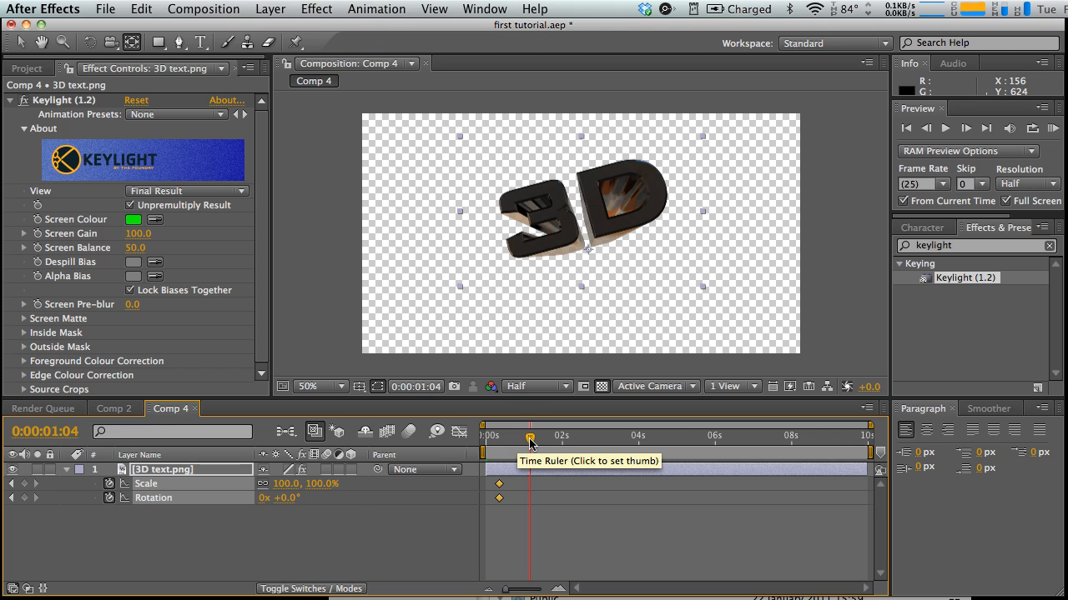
click(24, 498)
click(24, 484)
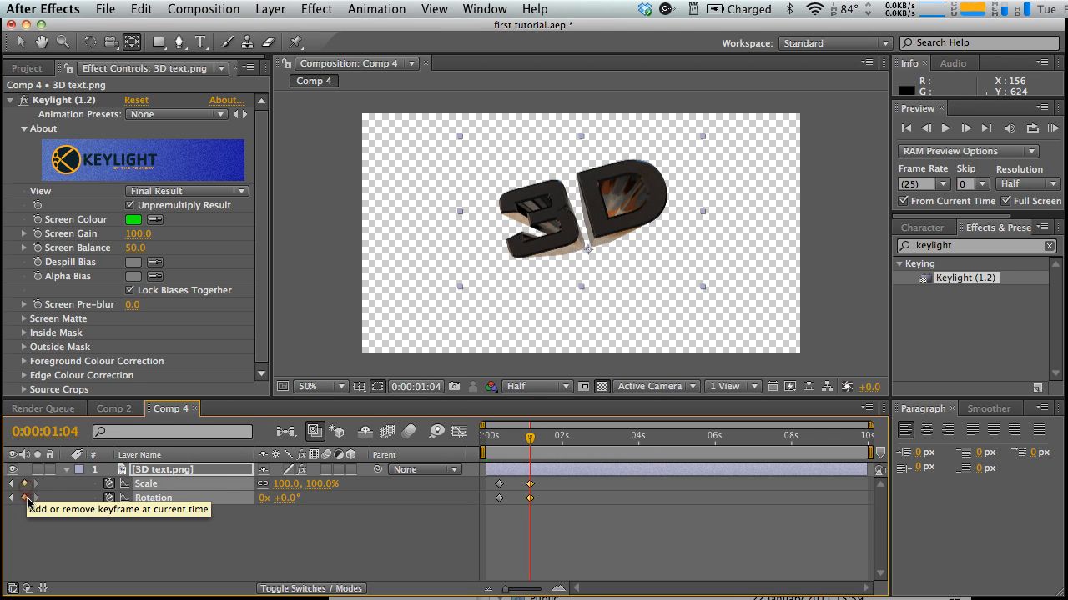
- Set the 3D text layer's Rotation to about 14° at 0:00:01:04 and return the playhead to 0:00:00:09
drag(500, 442, 531, 442)
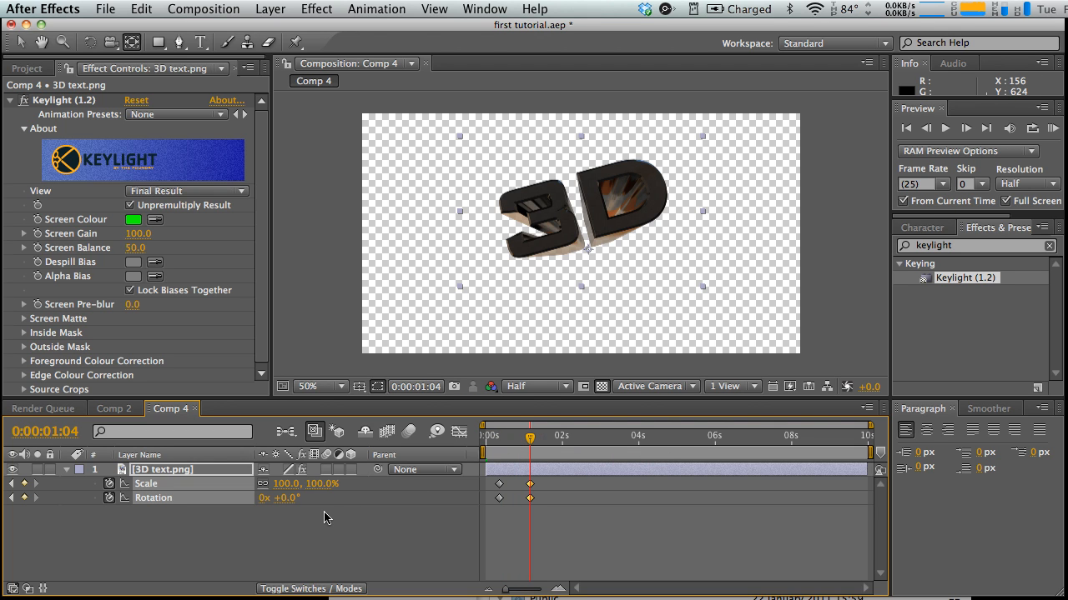
drag(288, 498, 302, 498)
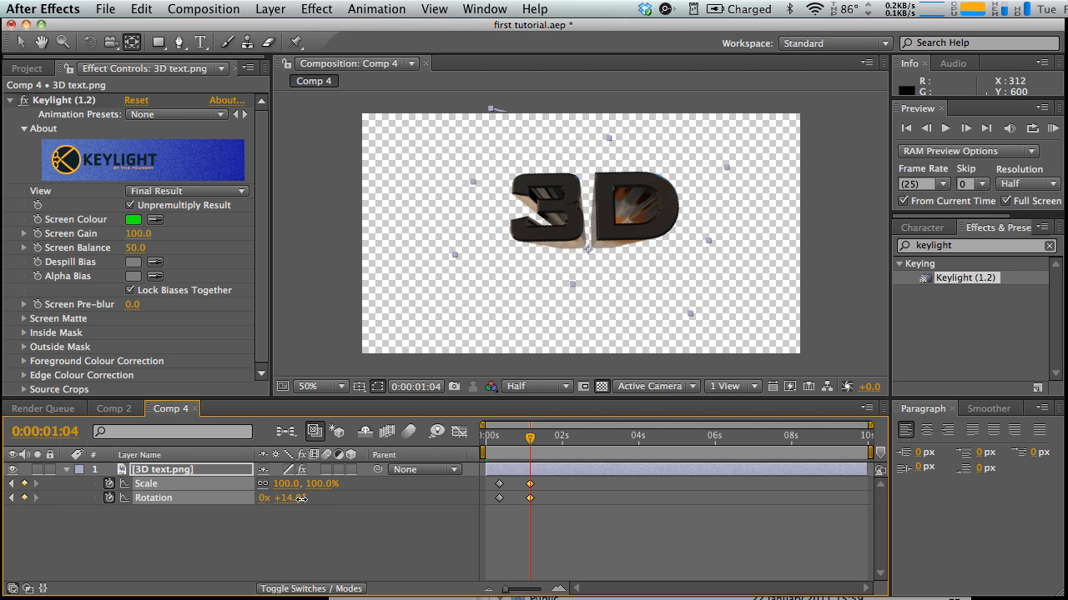
click(380, 534)
drag(510, 448, 499, 437)
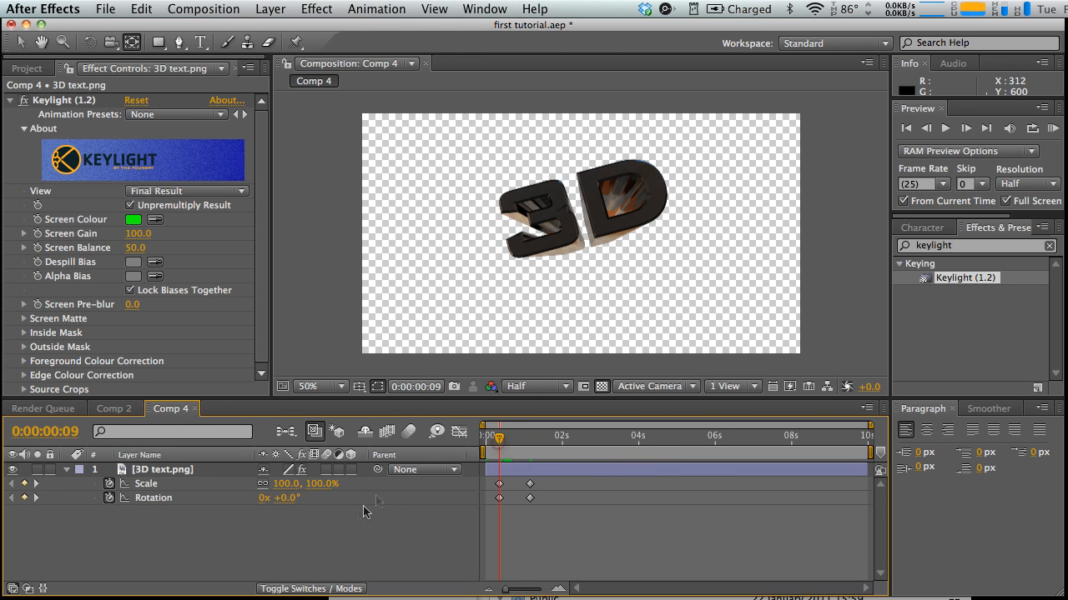
- Set the 3D text layer's Scale to 0% at 0:00:00:09 and play back the resulting animation
click(324, 485)
text(0)
key(Return)
click(379, 534)
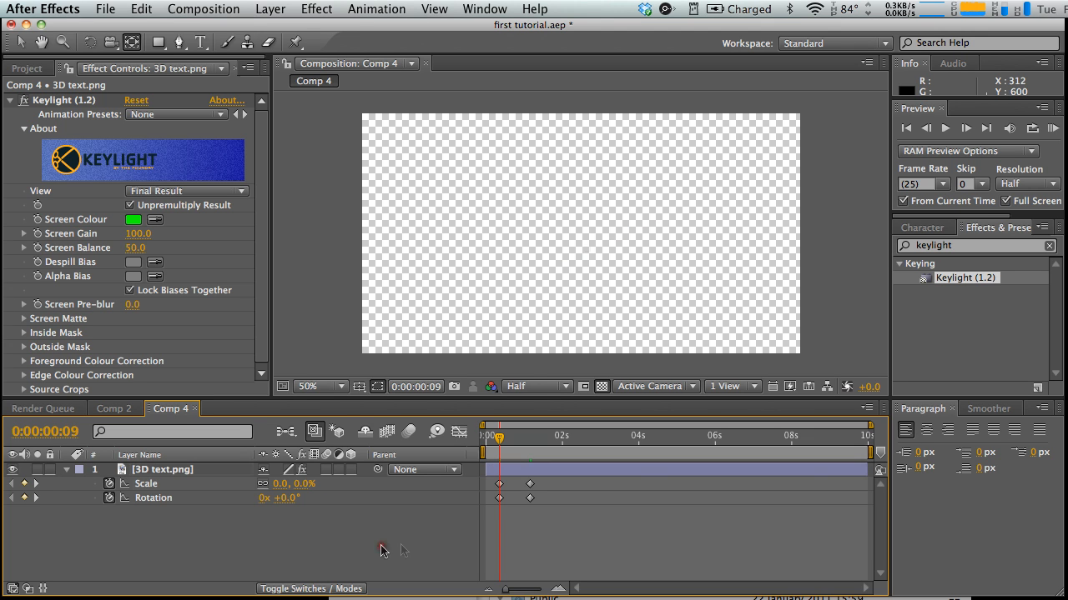
key(space)
key(space)
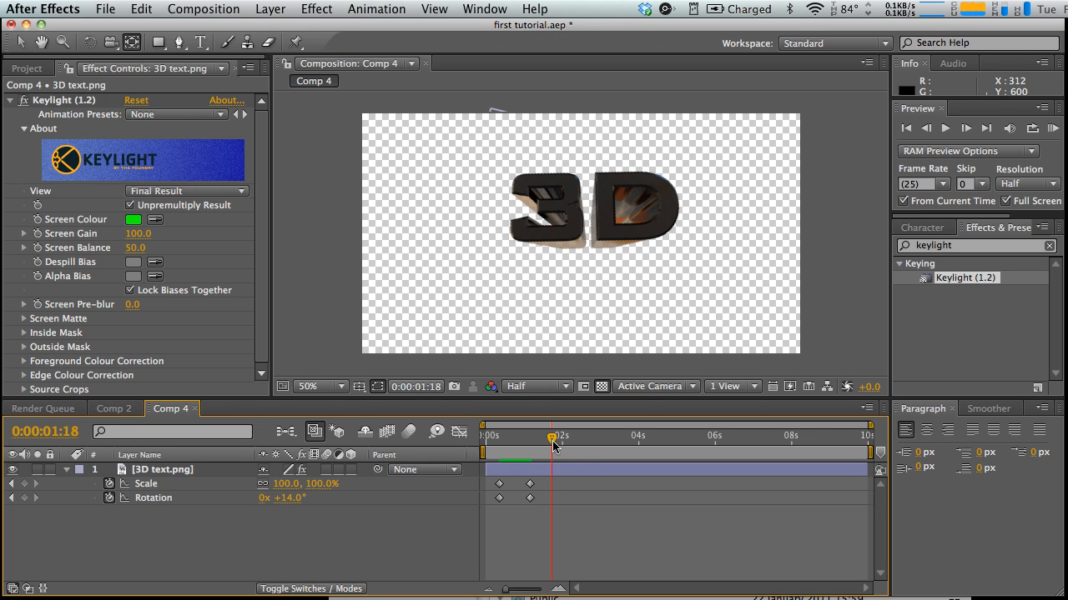
- Apply Easy Ease to all four Scale and Rotation keyframes and preview the motion from 0:00:00:08
drag(538, 516, 489, 474)
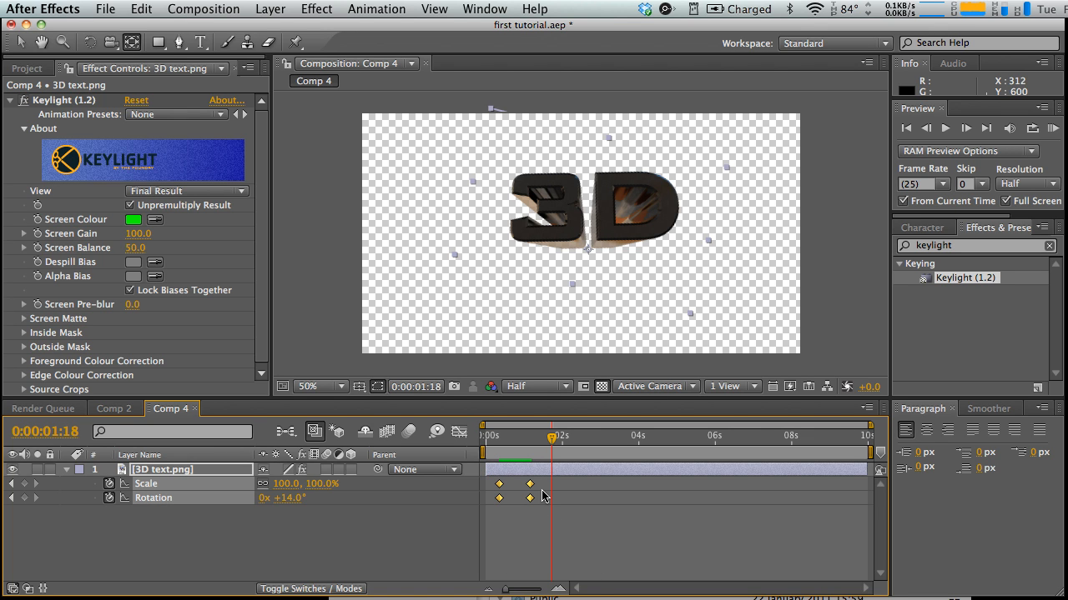
key(F9)
click(524, 519)
mouse_move(504, 437)
mouse_down()
mouse_move(531, 442)
mouse_move(498, 442)
mouse_up()
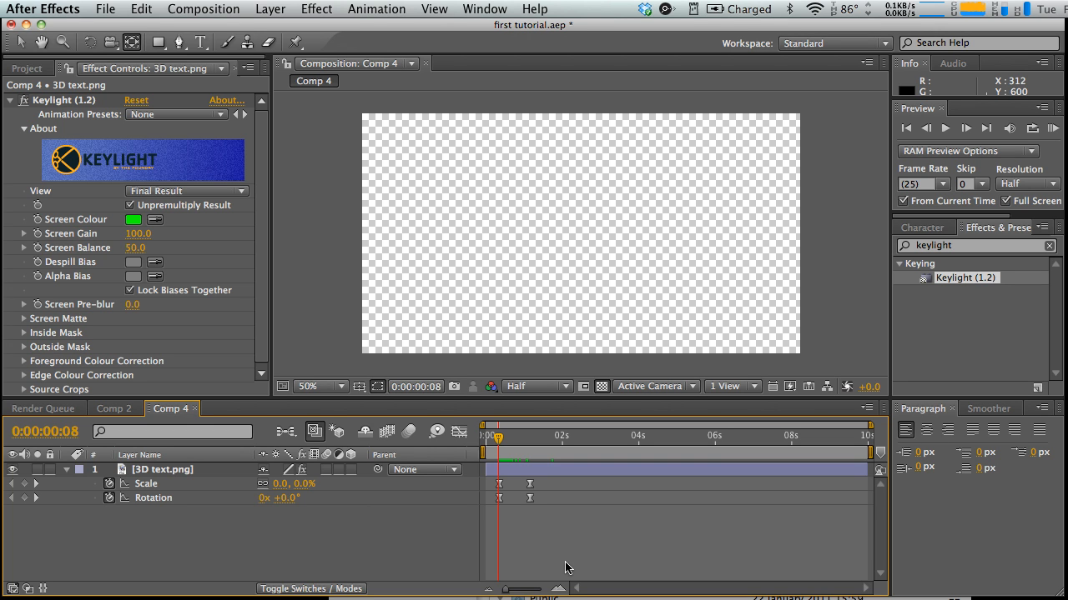
key(space)
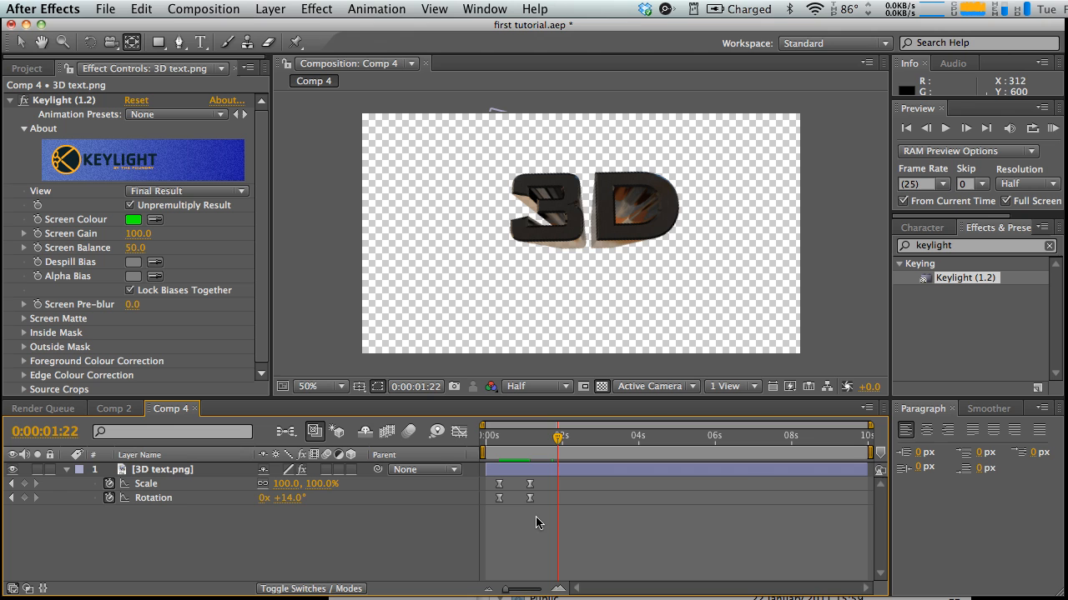
- Set the 3D text layer's Scale to 0% and Rotation to 28° at 0:00:02:03, and preview the animation
mouse_move(556, 438)
mouse_down()
mouse_move(510, 435)
mouse_move(565, 438)
mouse_up()
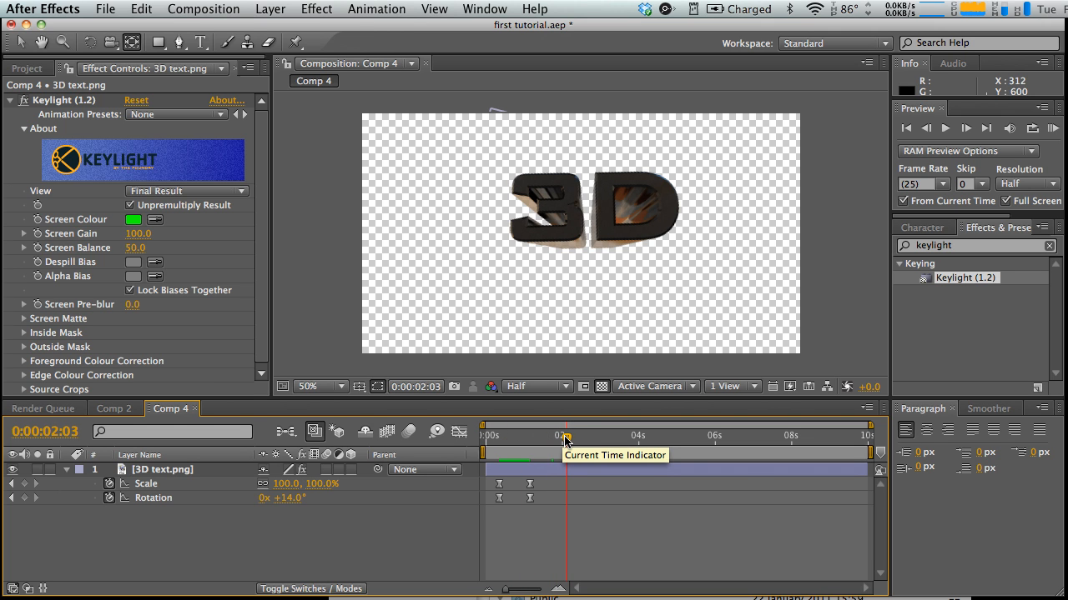
click(321, 484)
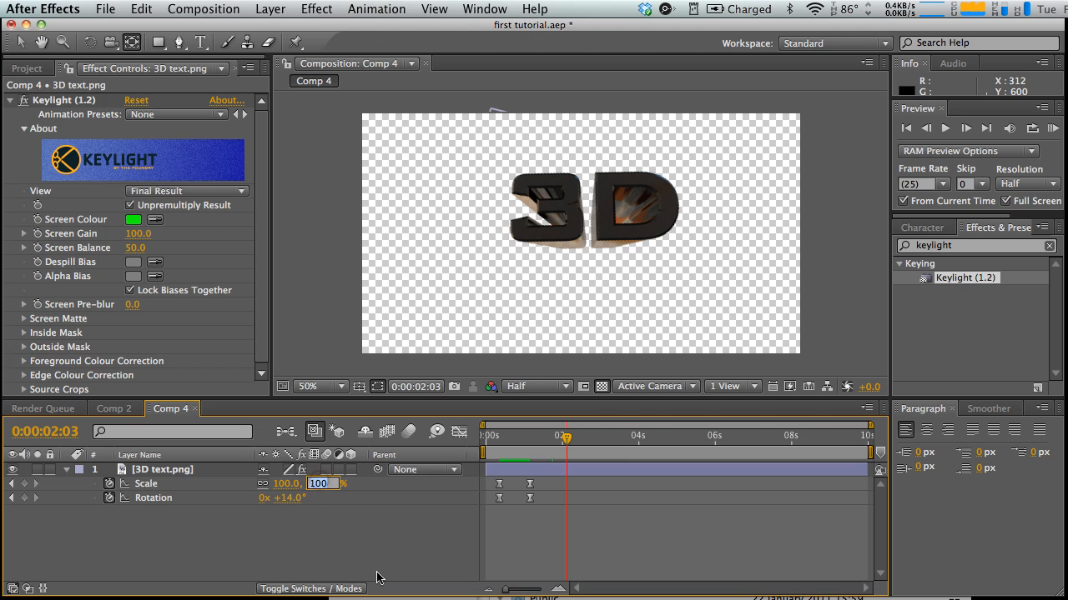
key(Return)
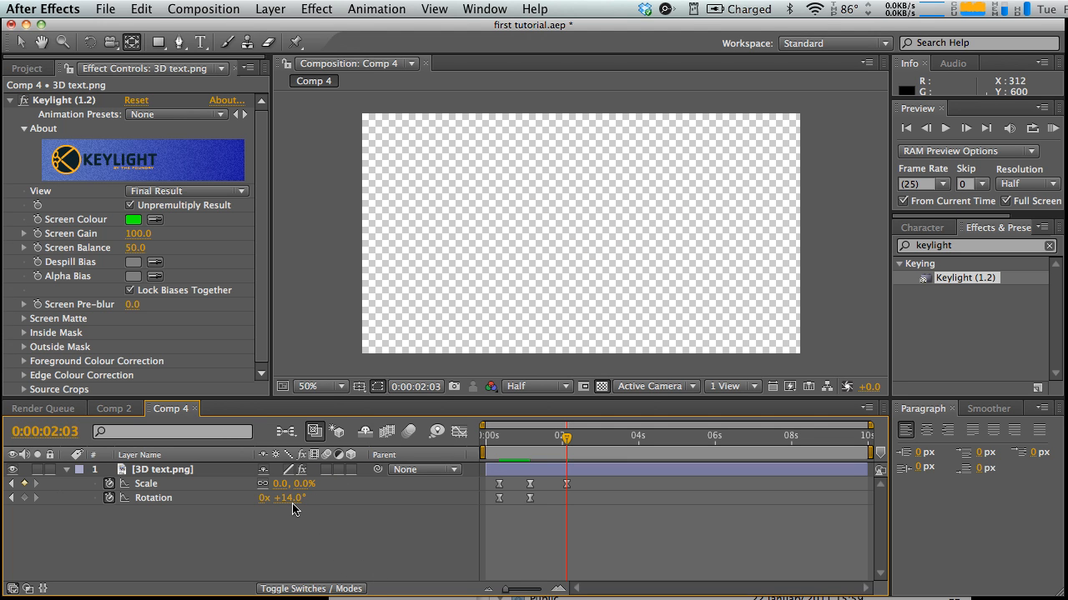
drag(293, 500, 304, 500)
click(412, 546)
drag(505, 439, 498, 438)
key(space)
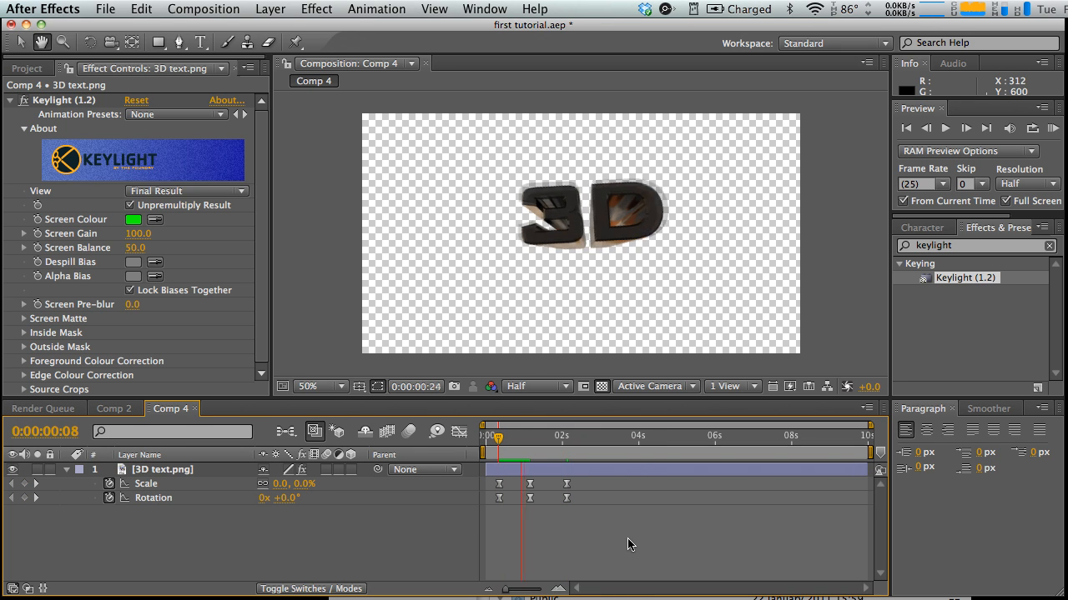
key(space)
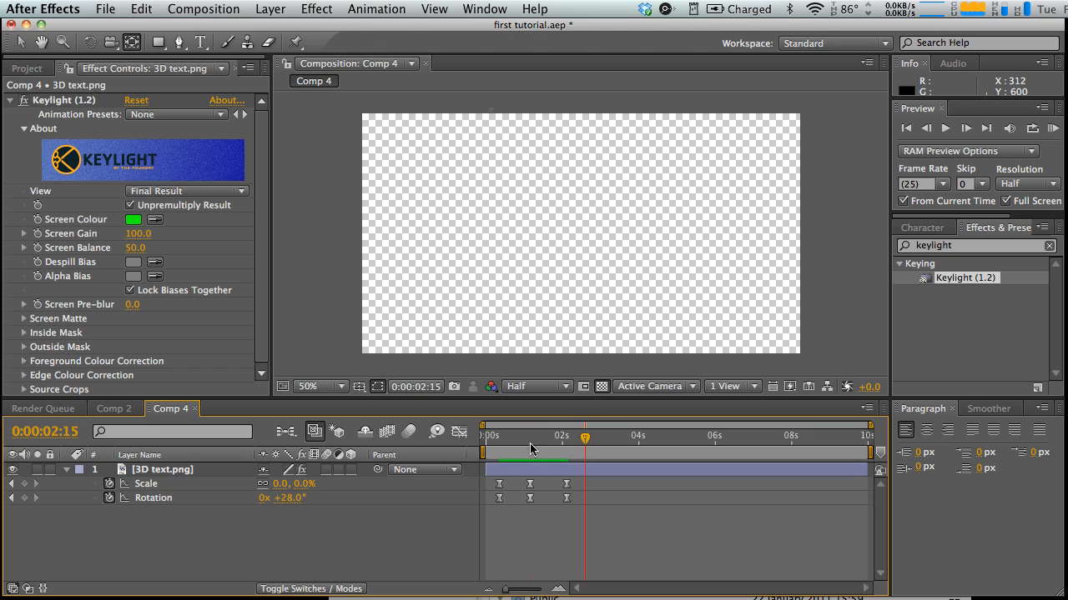
- Select the middle Scale keyframe at 0:00:01:04 and show the Scale curve in the Graph Editor
click(529, 438)
drag(540, 520, 523, 477)
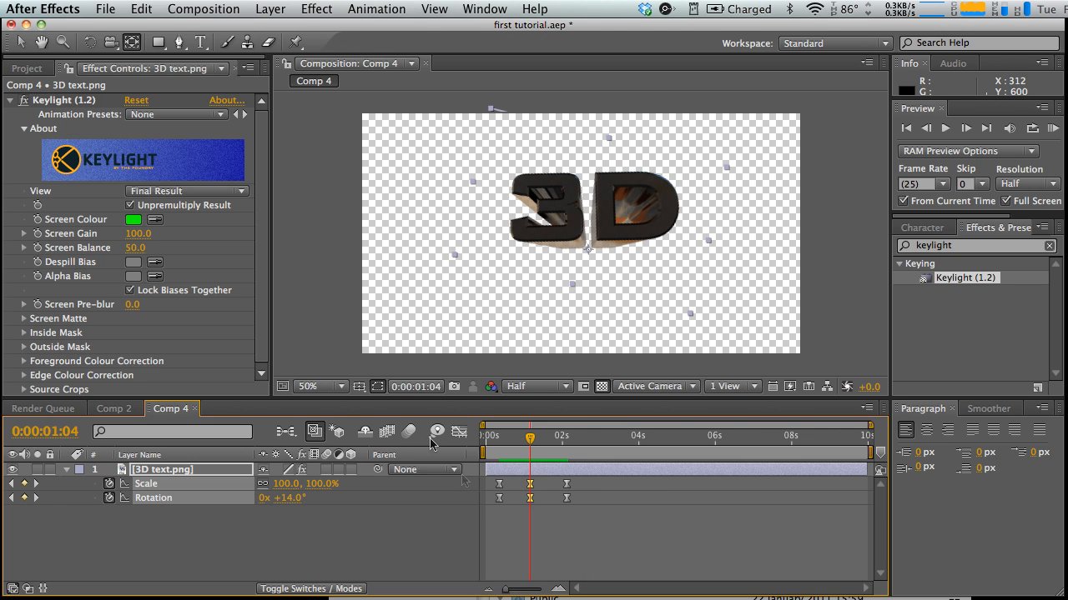
click(540, 524)
click(530, 484)
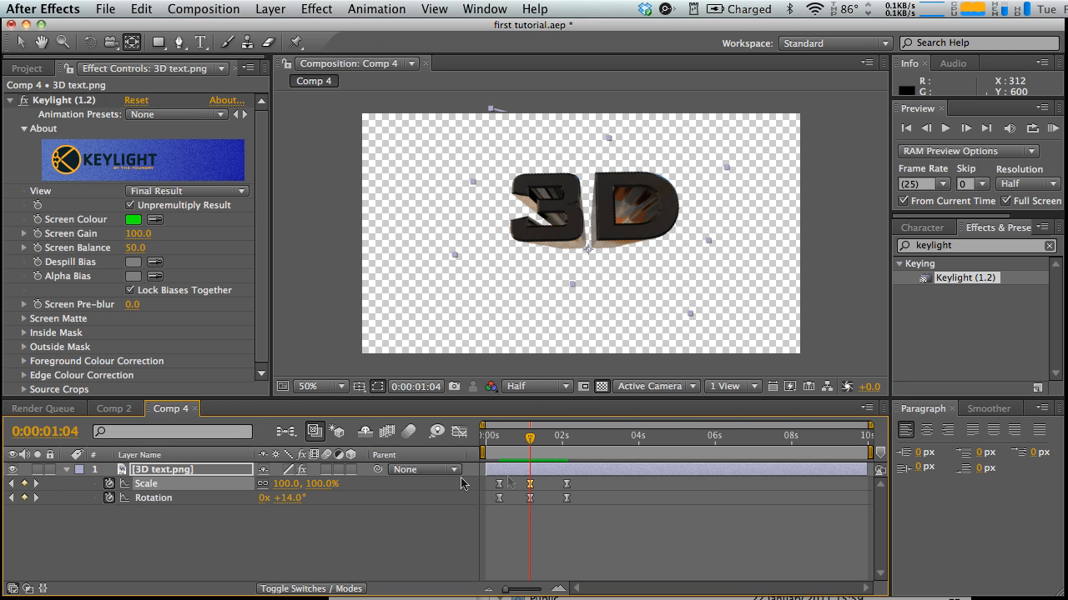
click(459, 432)
- Lengthen both ease handles of the middle Scale keyframe, shift the keyframe slightly later in time and leave the Graph Editor
click(558, 589)
click(559, 589)
click(558, 589)
drag(630, 589, 595, 589)
click(559, 589)
click(559, 589)
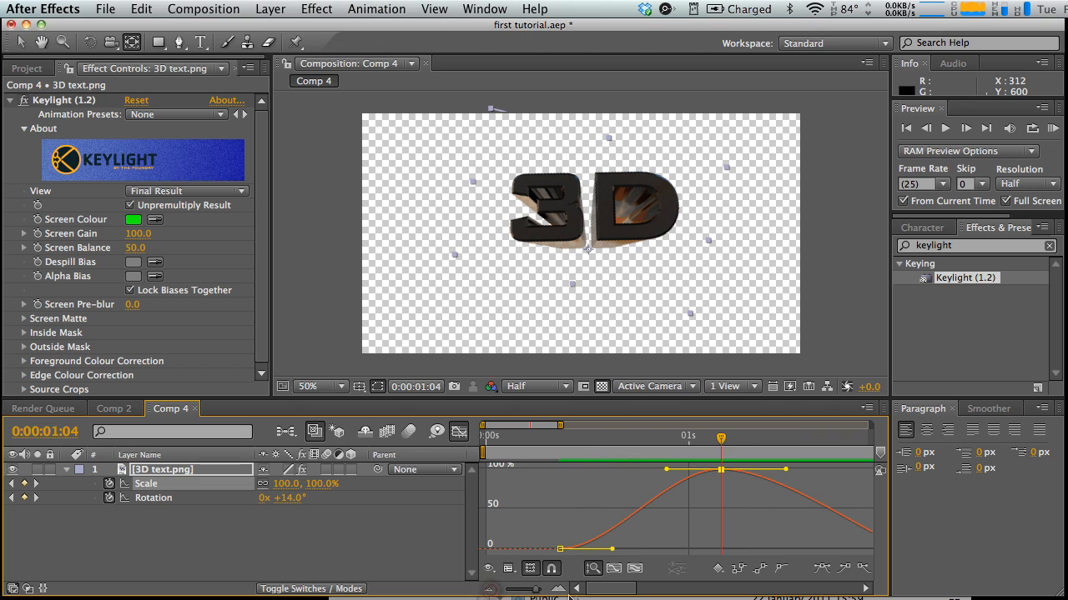
drag(610, 591, 619, 591)
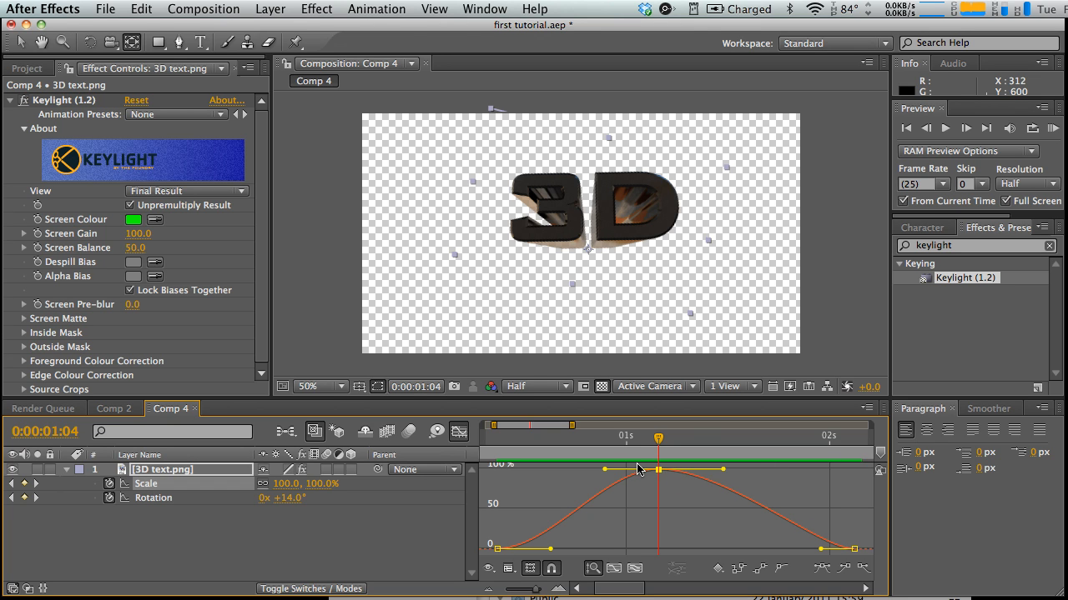
drag(724, 473, 782, 477)
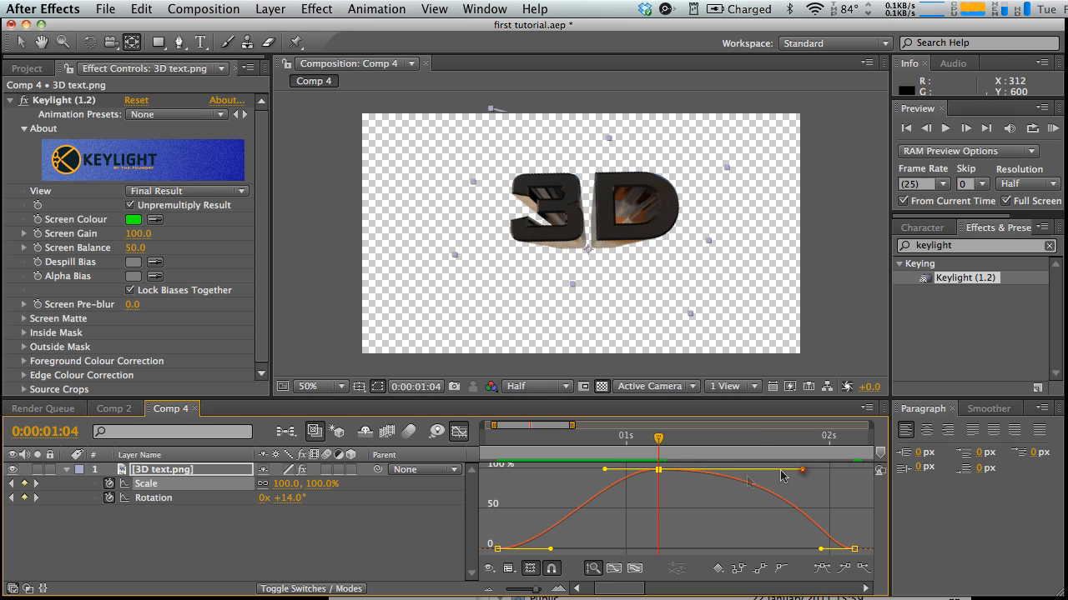
drag(604, 469, 524, 467)
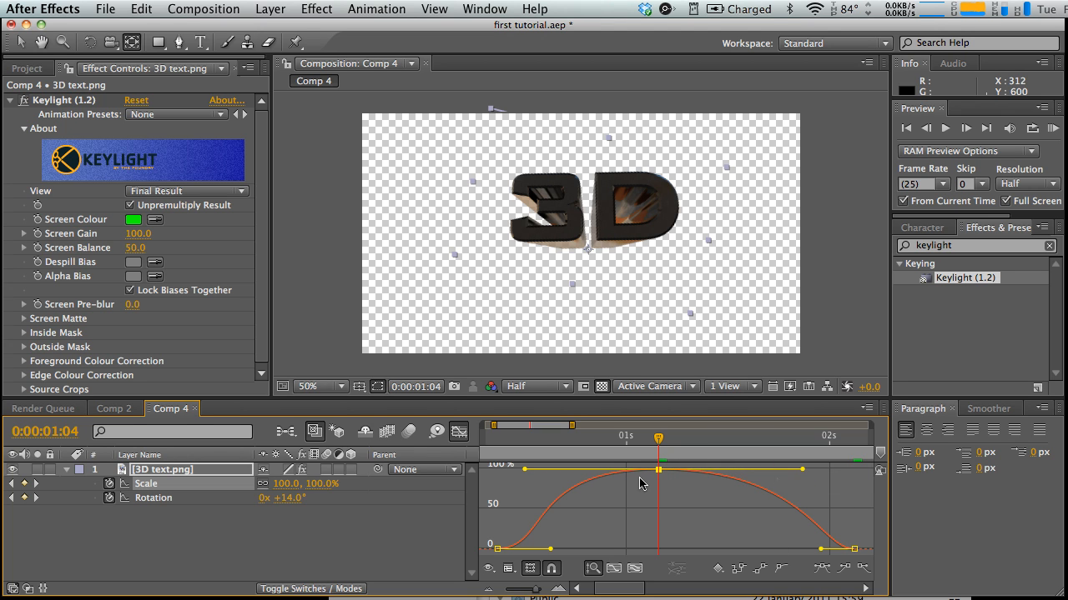
drag(659, 472, 667, 471)
click(452, 526)
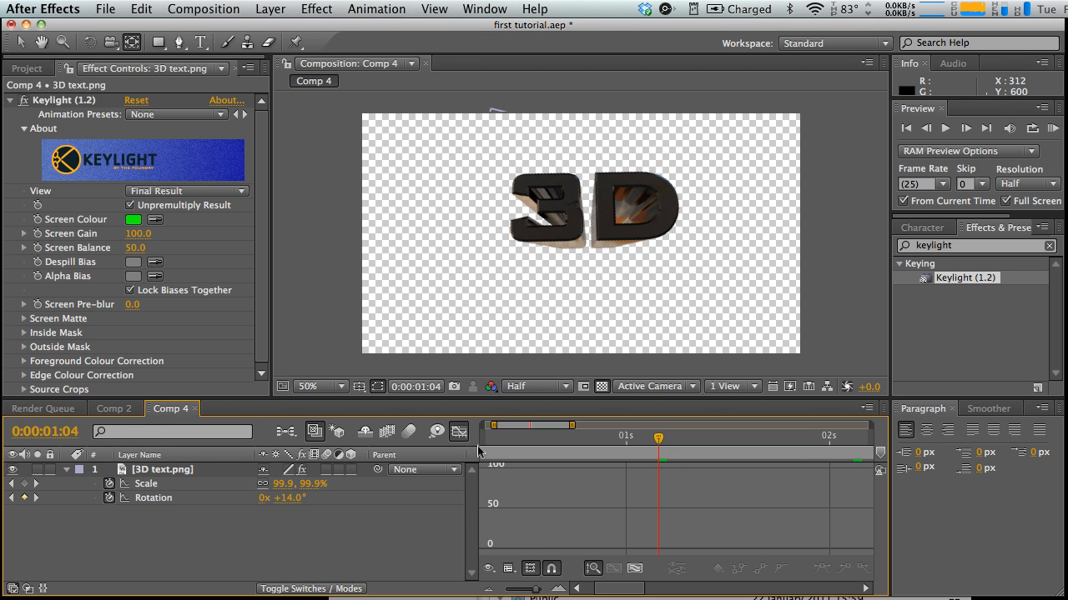
click(459, 432)
- Play back the revised scale and rotation animation from 0:00:00:09
click(489, 435)
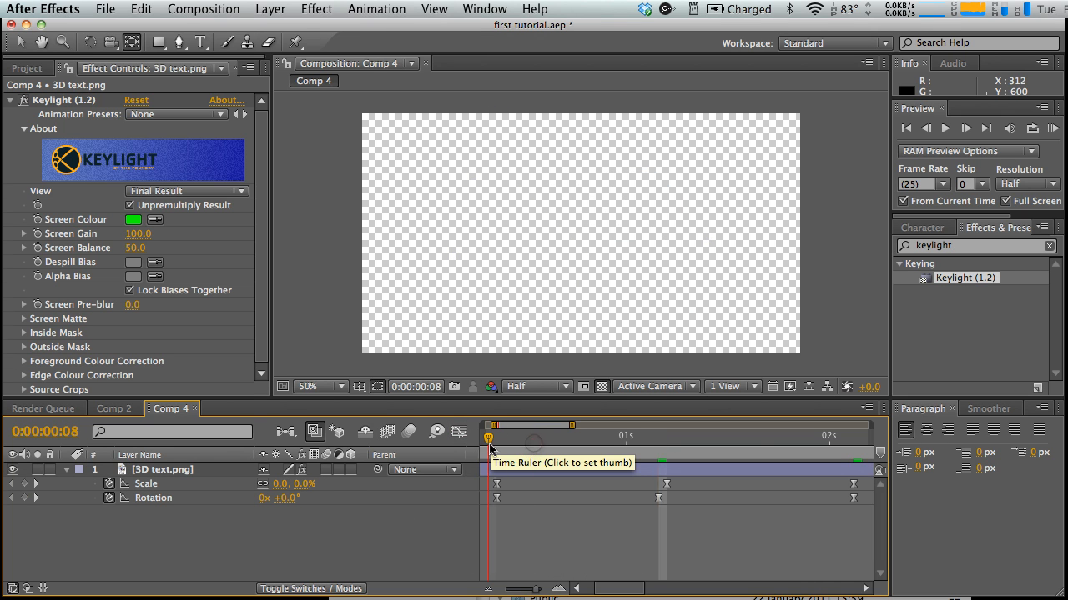
click(489, 590)
click(490, 590)
click(489, 590)
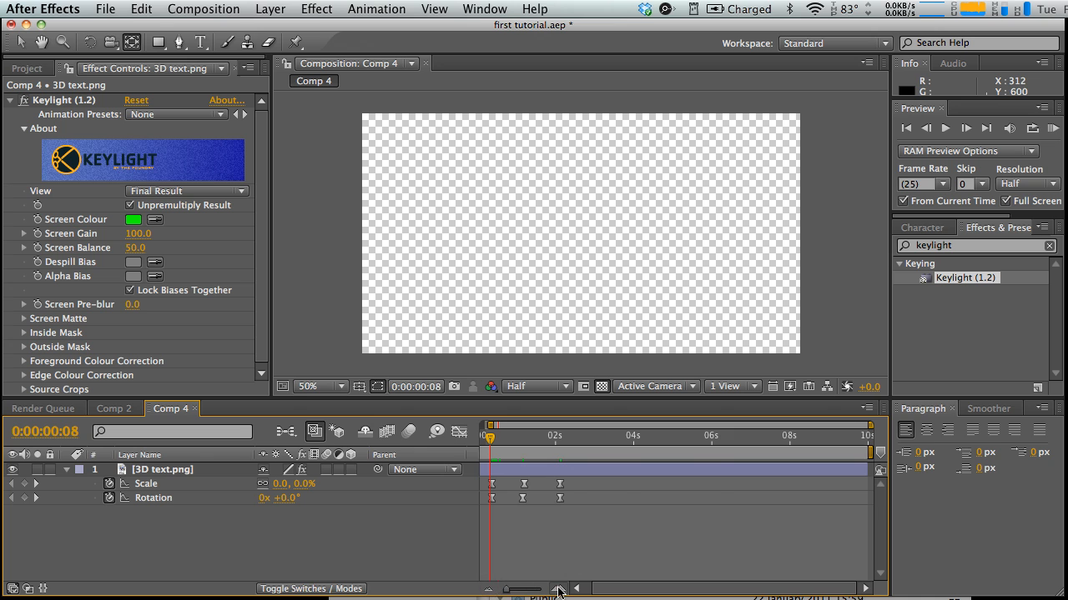
click(558, 589)
drag(626, 588, 587, 591)
key(space)
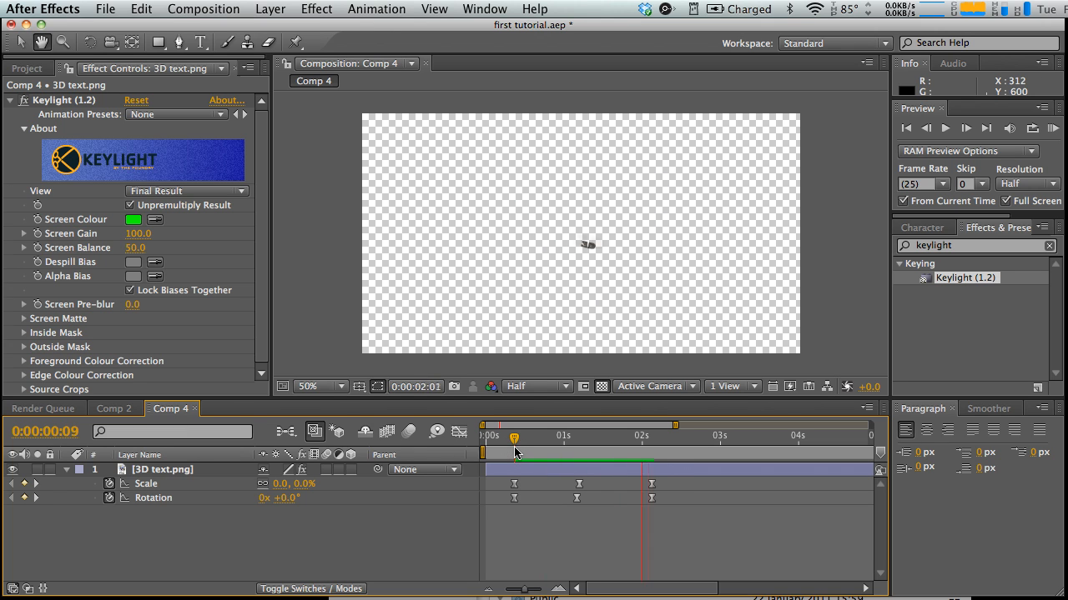
key(space)
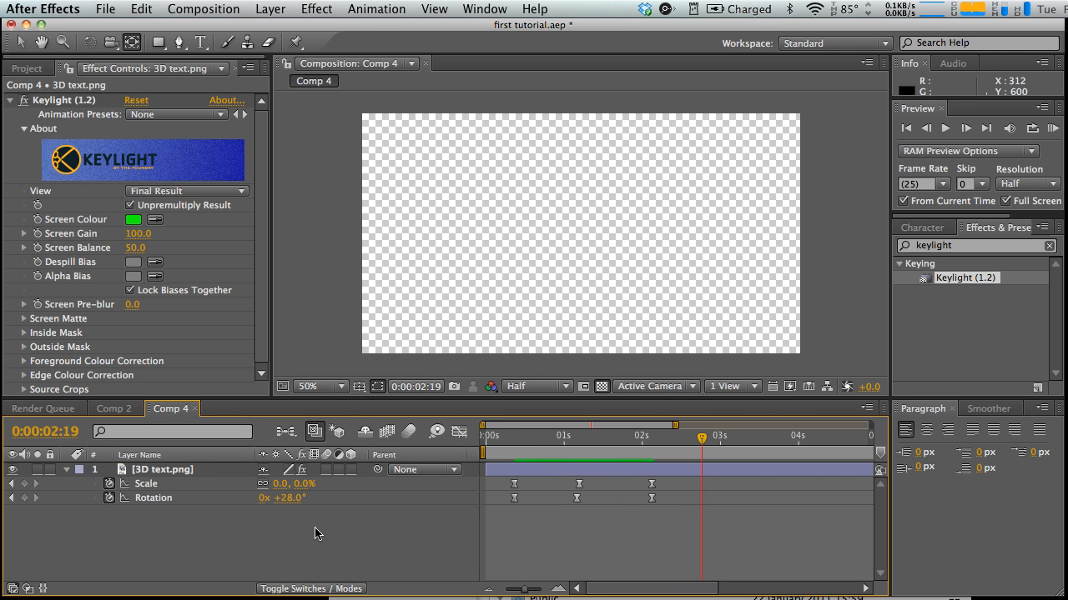
- Create a 10-second composition, Comp 5, with the PAL D1/DV Widescreen Square Pixel preset at 25 fps, and display its timeline
click(202, 8)
click(212, 27)
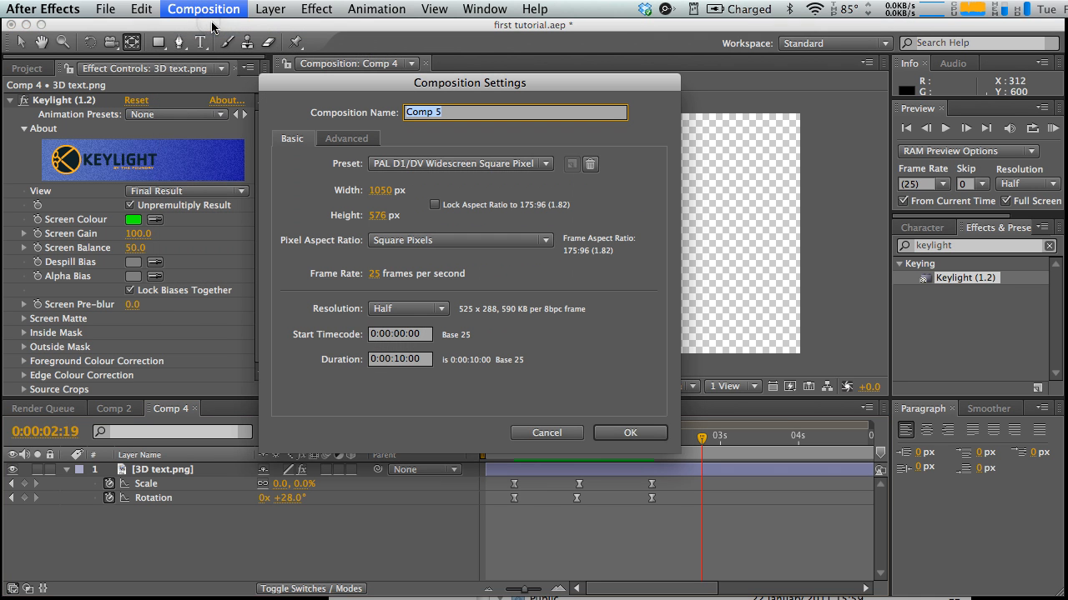
click(608, 433)
click(171, 409)
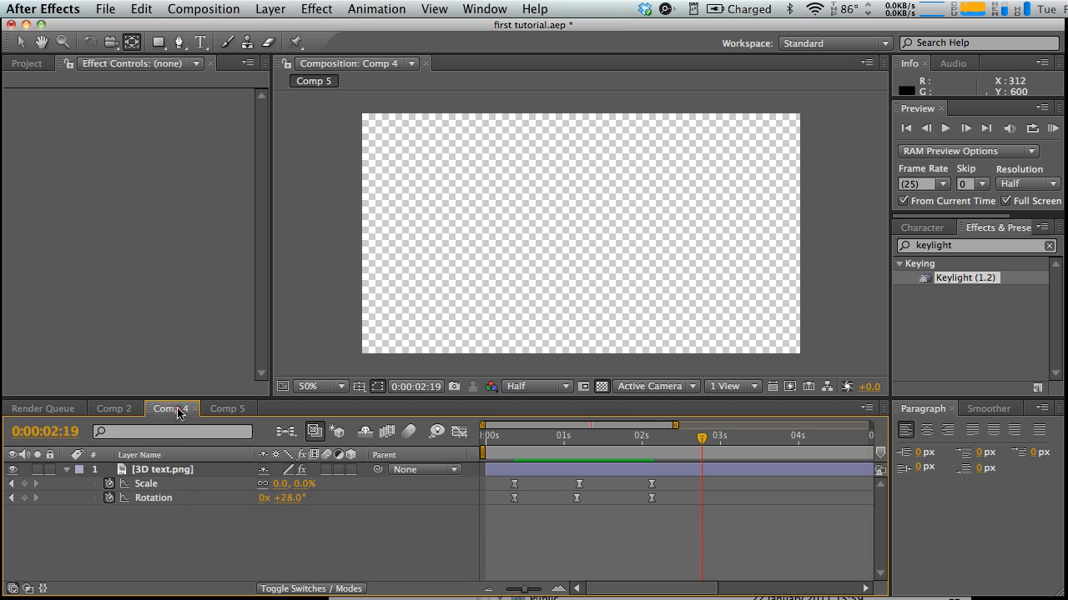
click(232, 409)
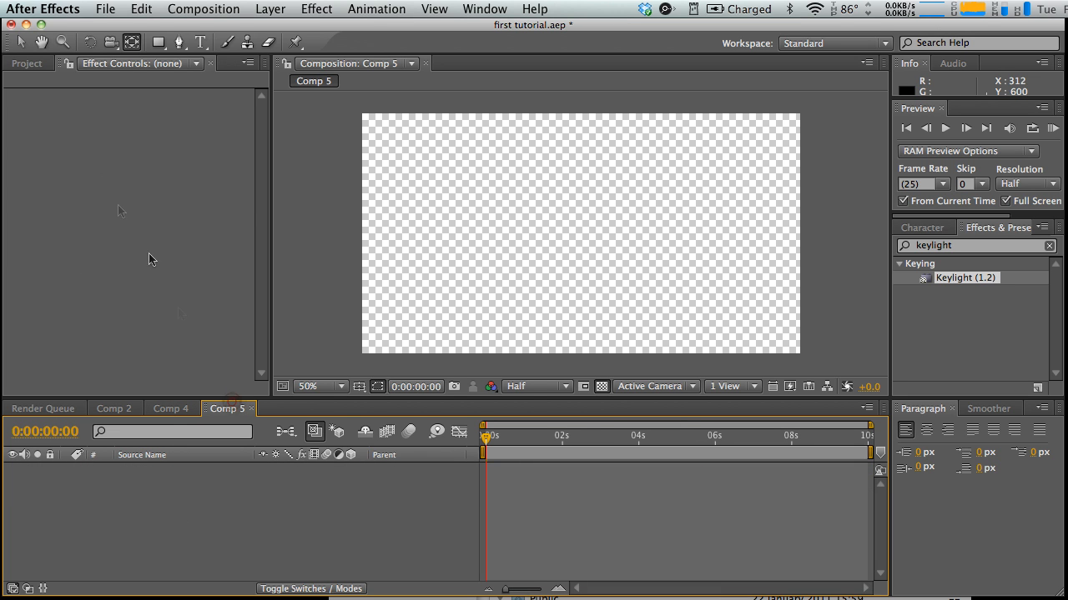
- Nest Comp 4 as a layer in Comp 5 and move the playhead to 0:00:00:22
click(29, 65)
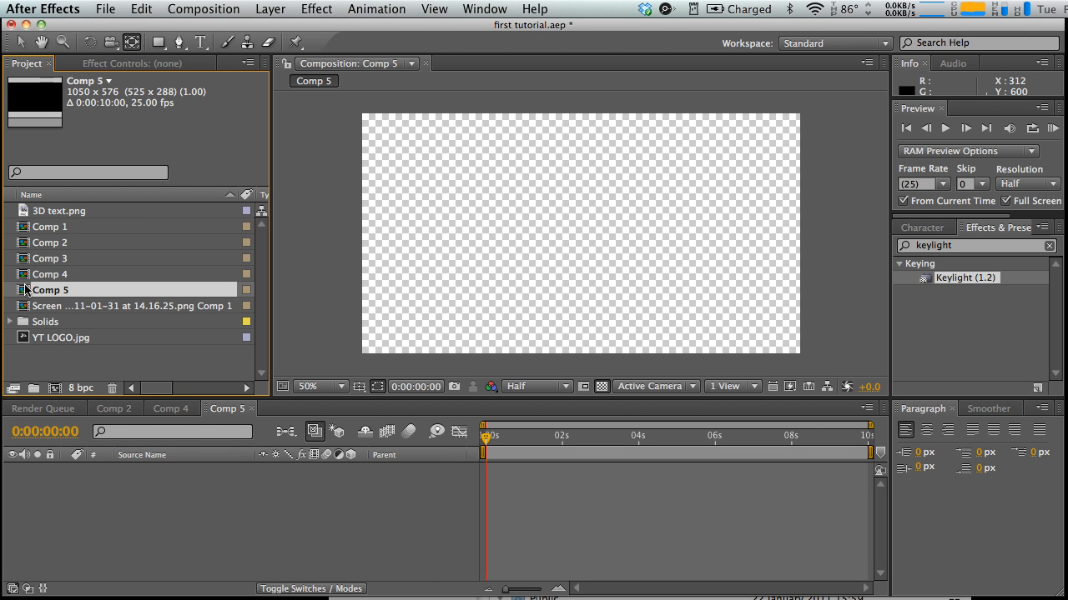
drag(37, 275, 111, 484)
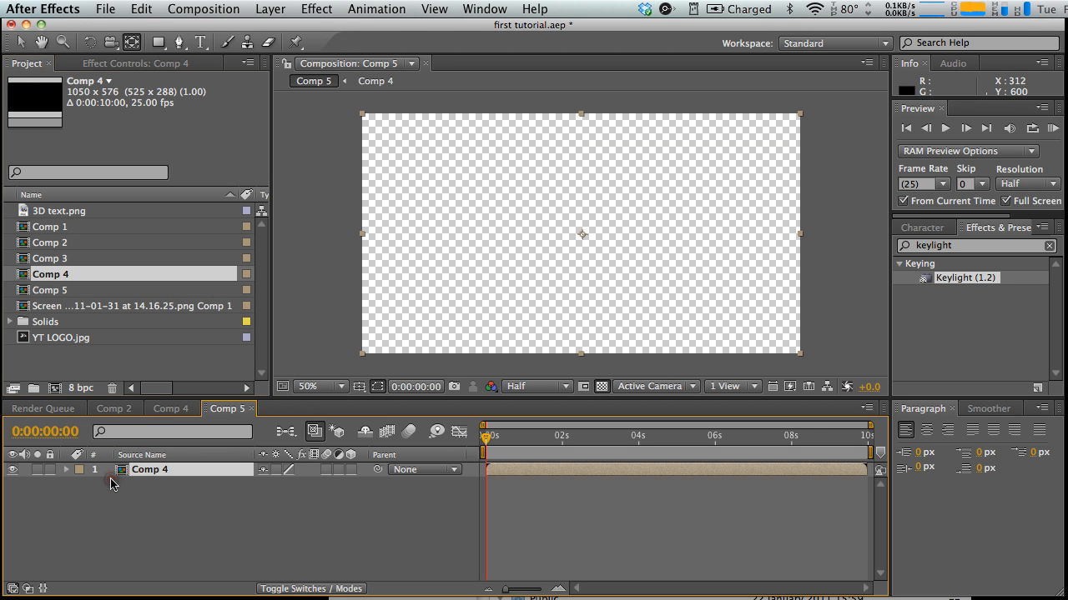
click(519, 437)
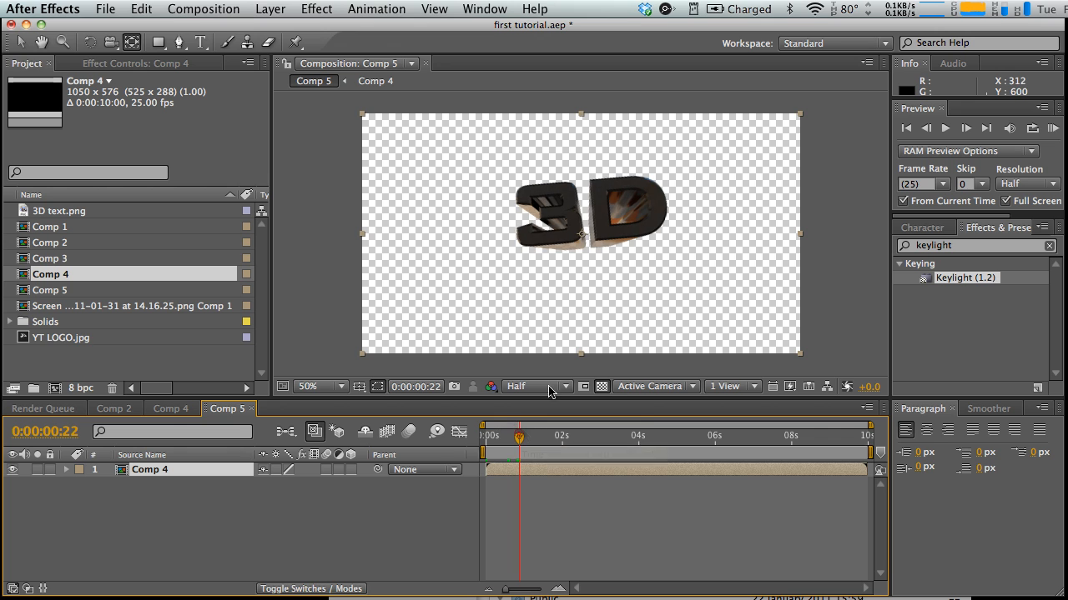
- Add a white solid at composition size to Comp 5 and place it beneath the Comp 4 layer
right_click(128, 491)
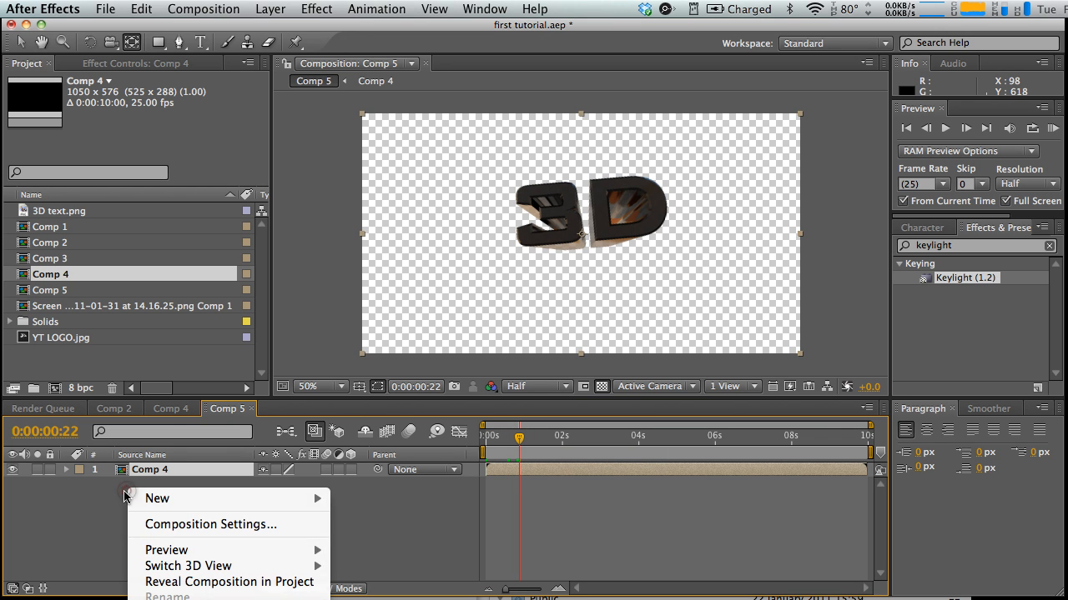
mouse_move(146, 498)
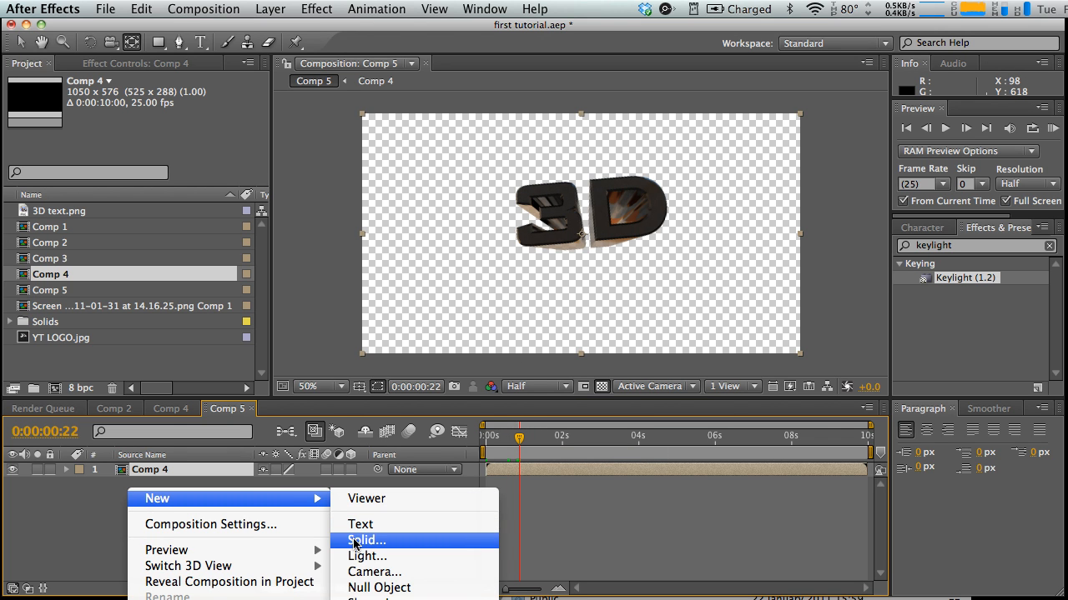
click(354, 542)
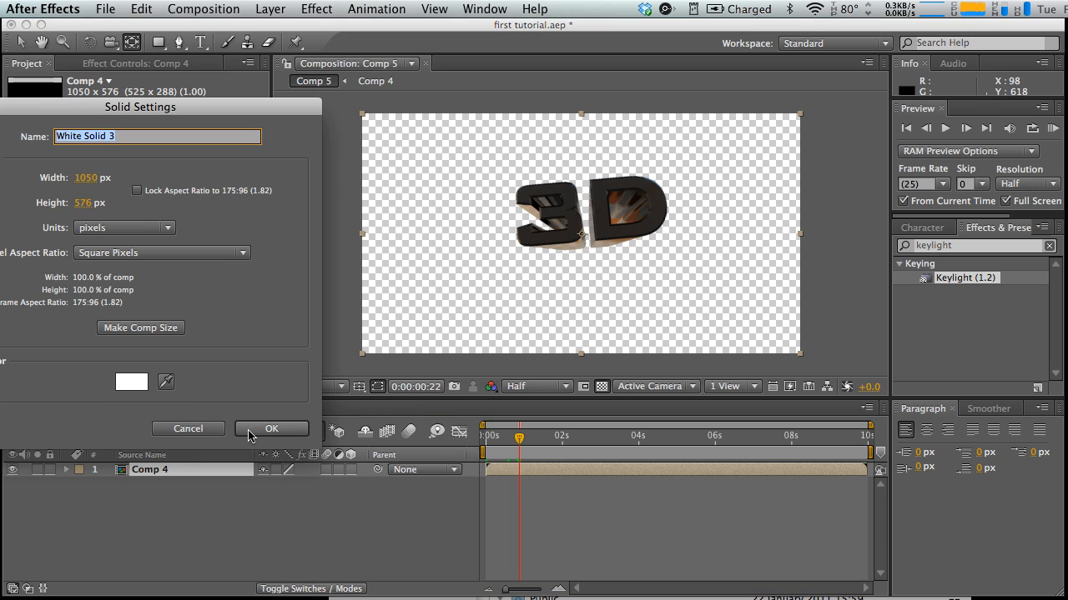
click(141, 328)
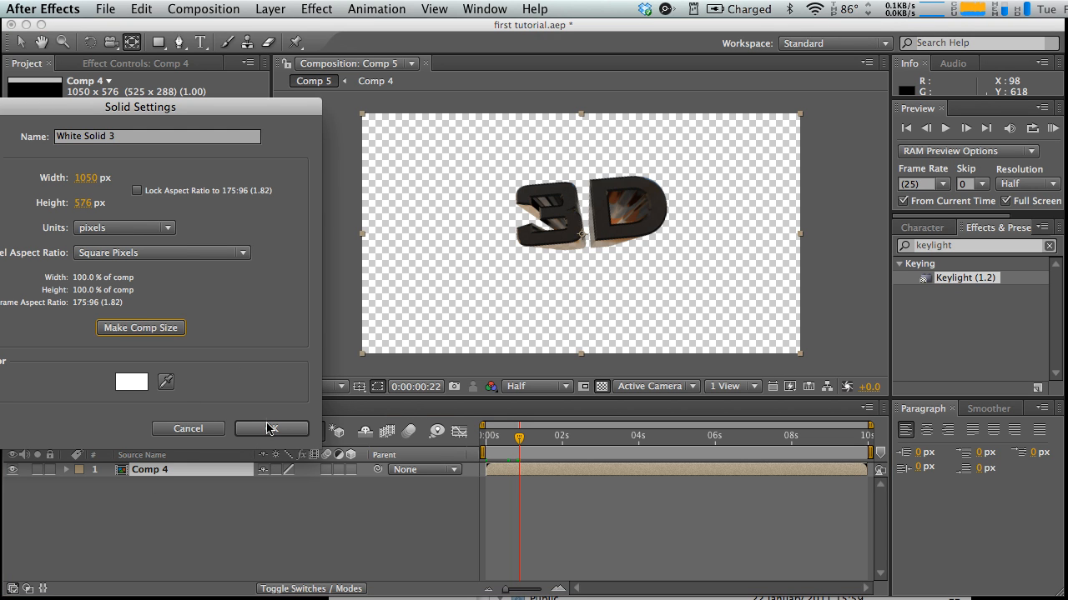
click(271, 429)
drag(180, 470, 185, 495)
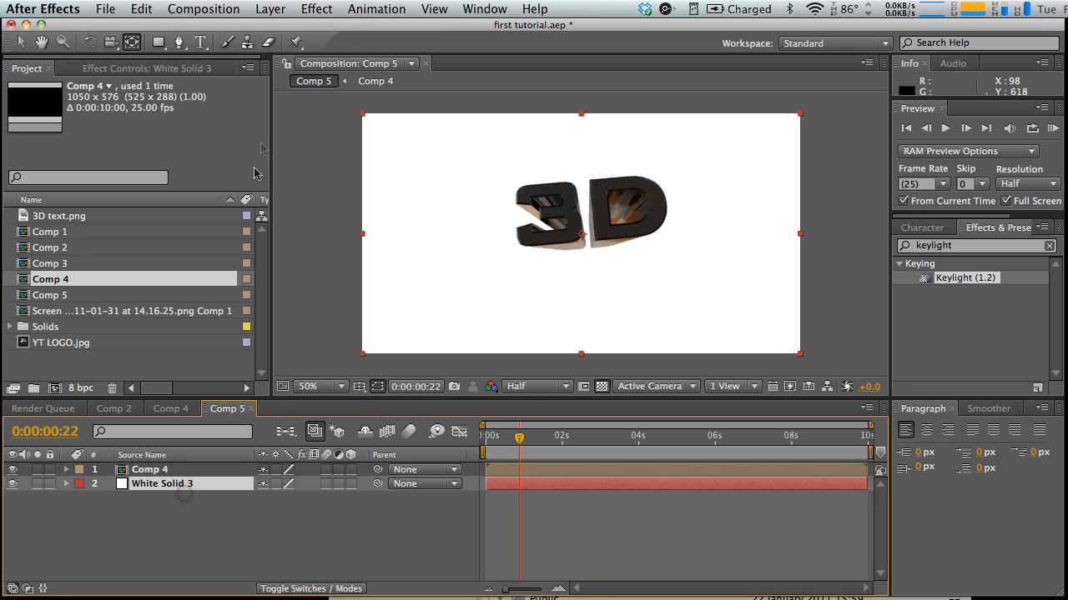
click(285, 10)
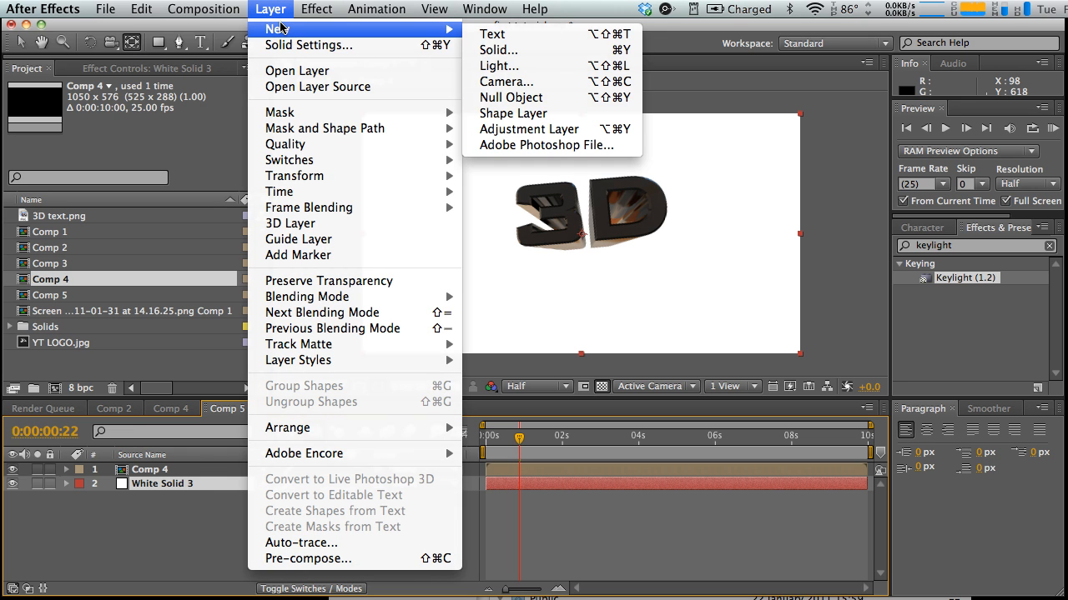
mouse_move(439, 31)
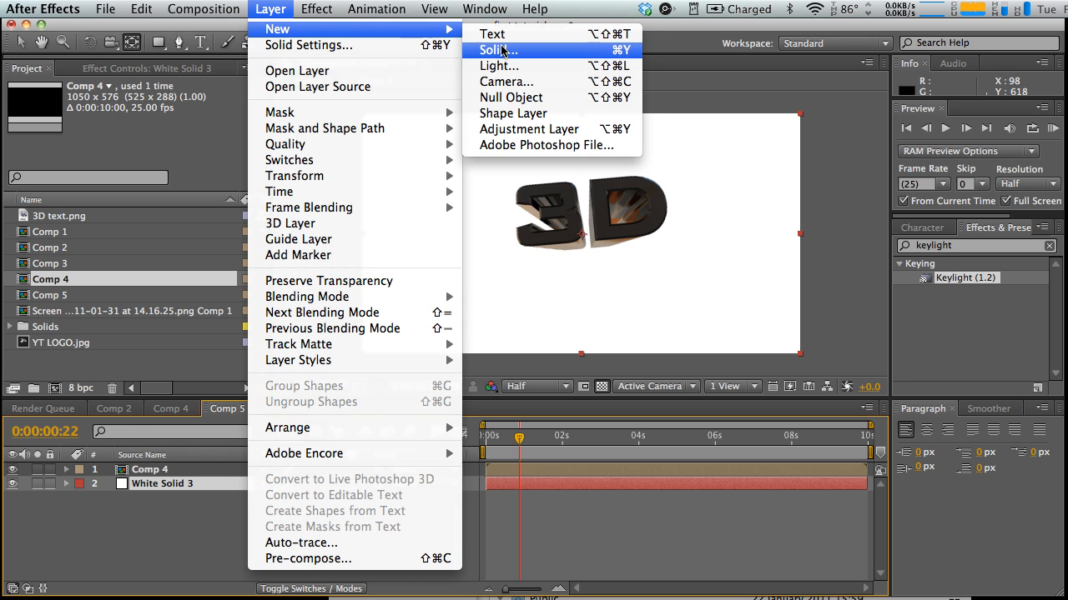
click(161, 536)
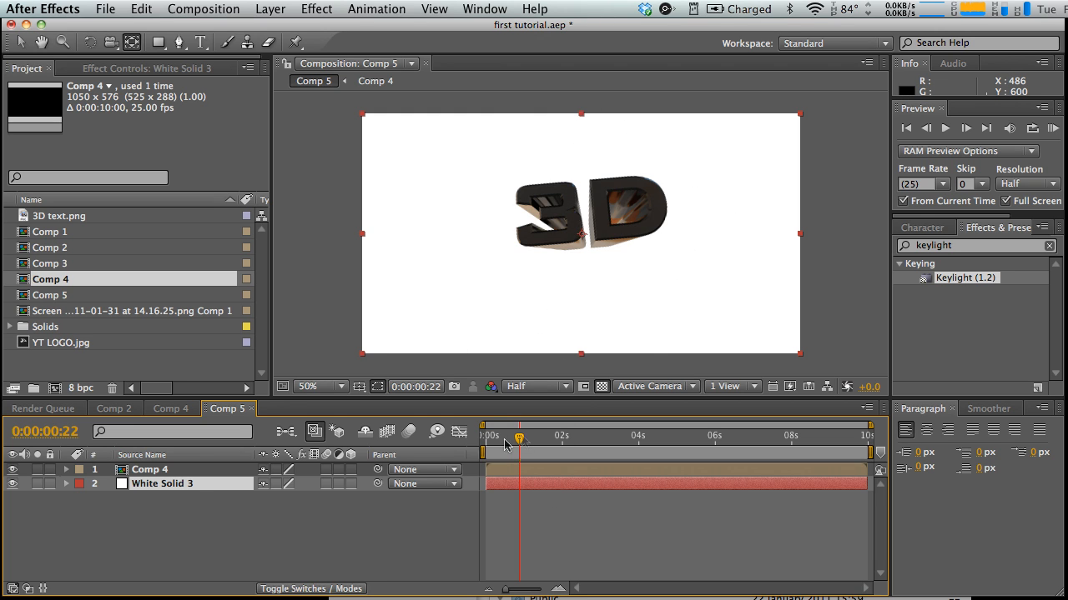
- Move the playhead to 0:00:01:04 and apply a Ramp effect with the Radial Ramp shape to the white solid
drag(504, 441, 530, 437)
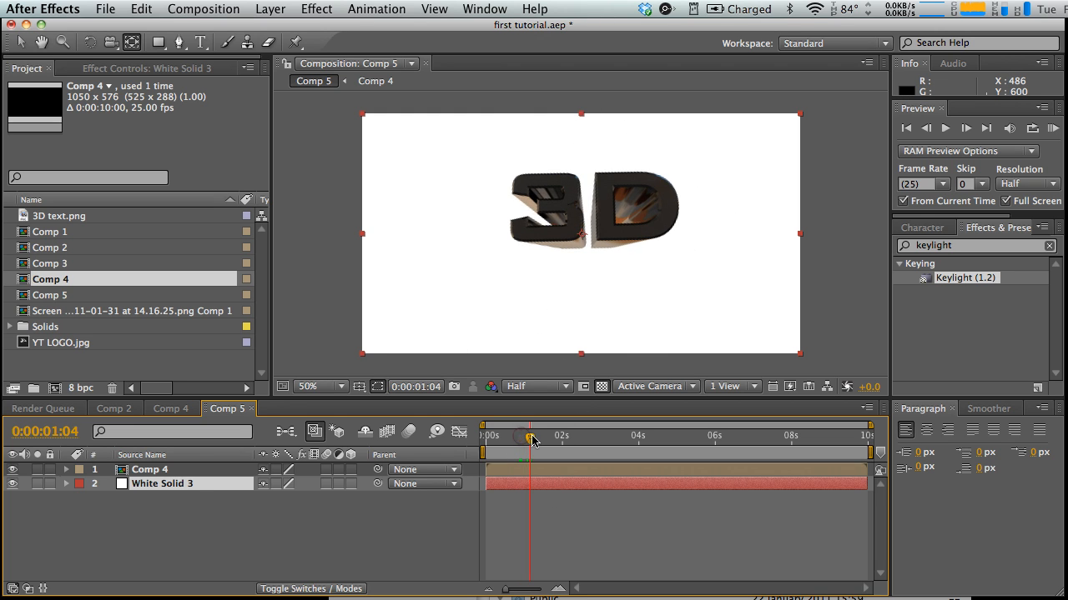
click(322, 8)
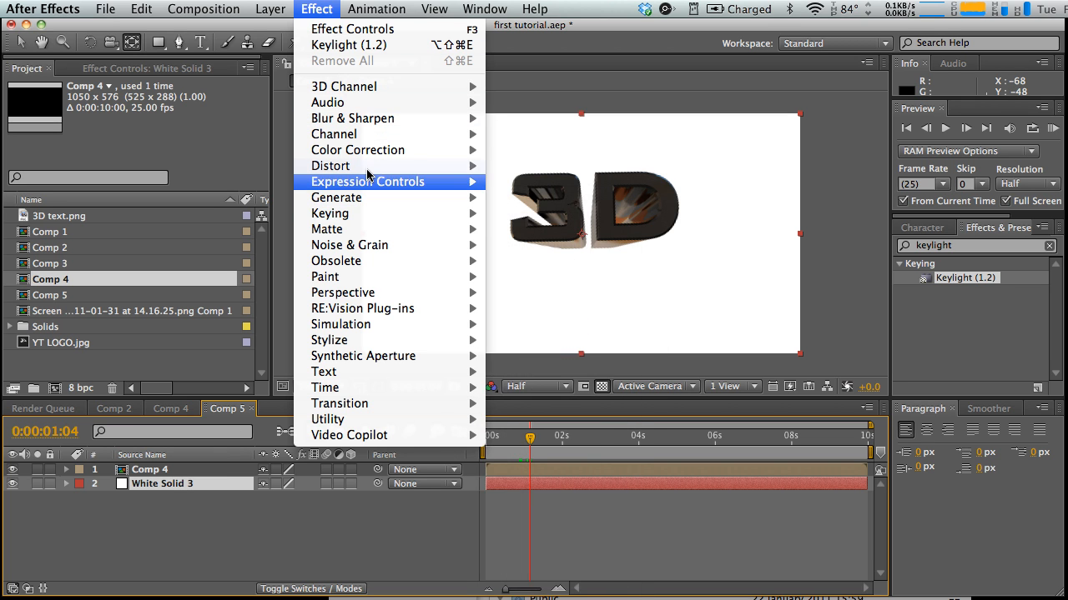
mouse_move(384, 197)
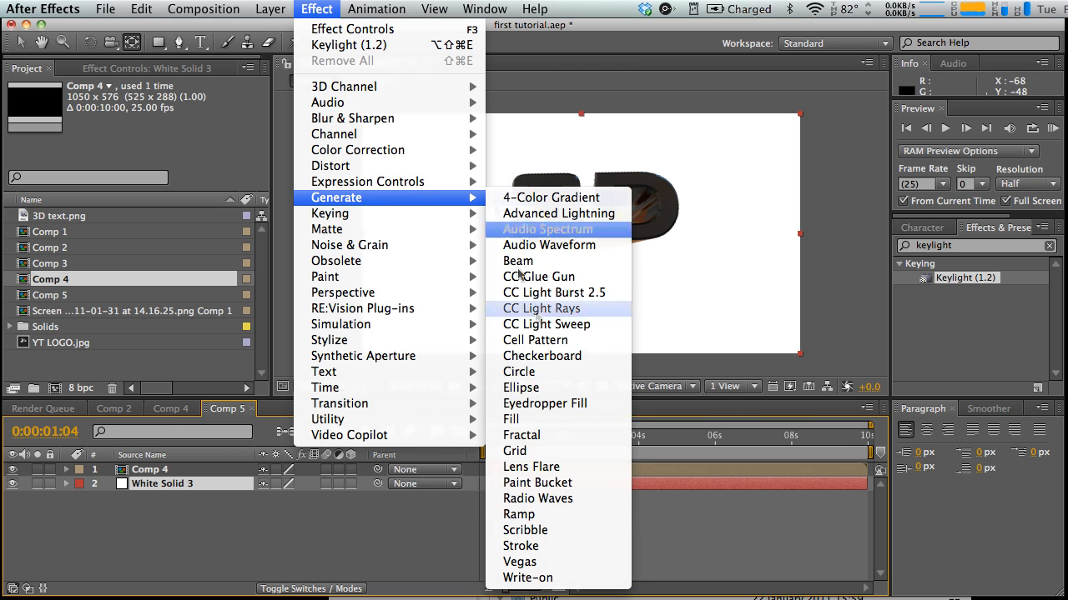
click(525, 515)
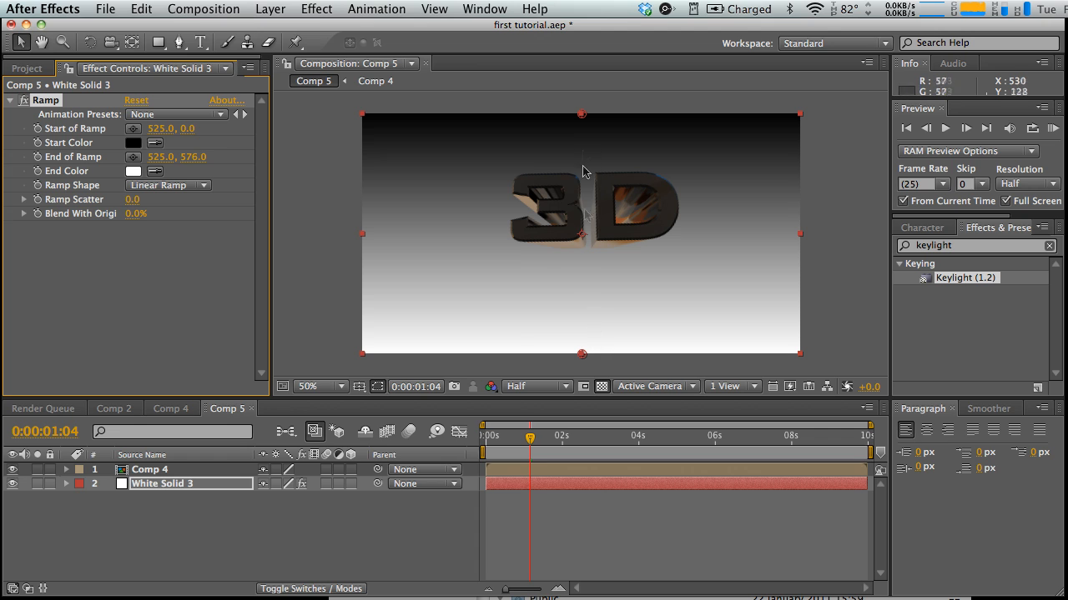
click(205, 186)
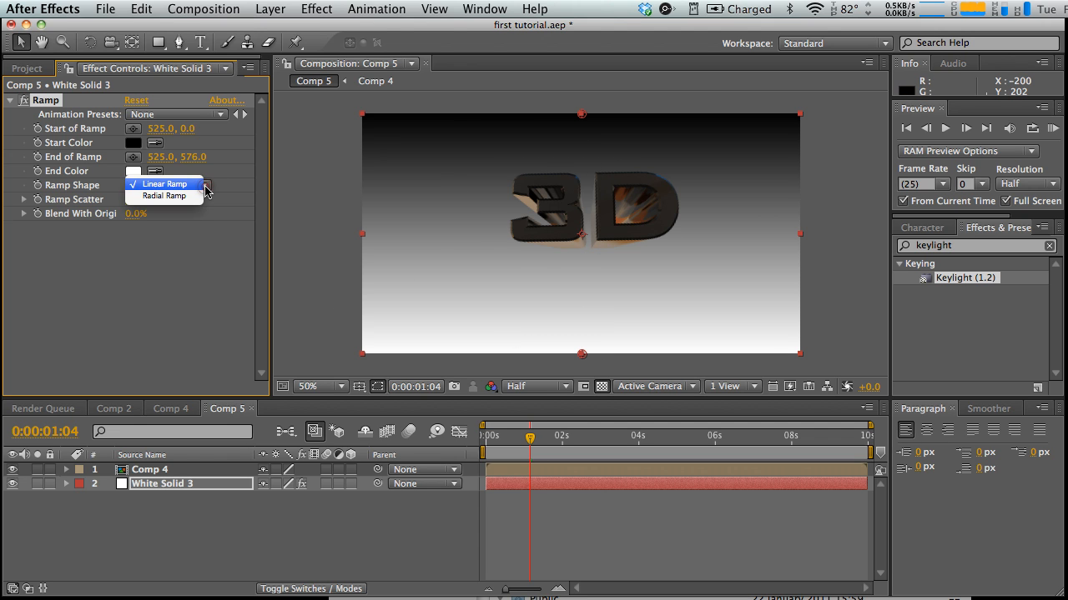
click(179, 196)
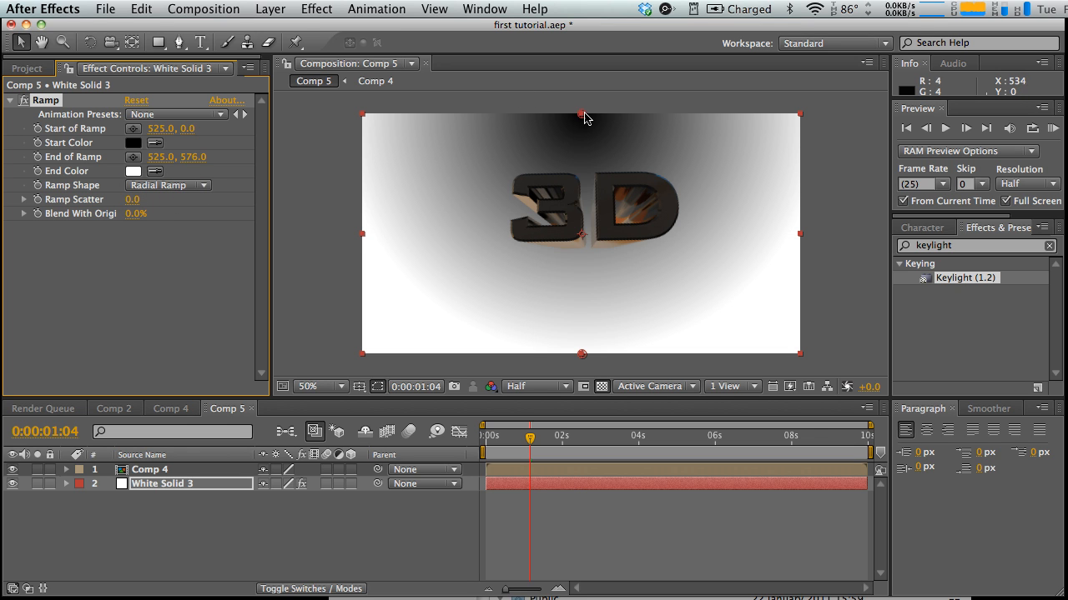
- Place the ramp's start at about 523, 488 below the text and its end at about -221, -58 outside the frame
drag(582, 117, 579, 323)
drag(584, 361, 271, 89)
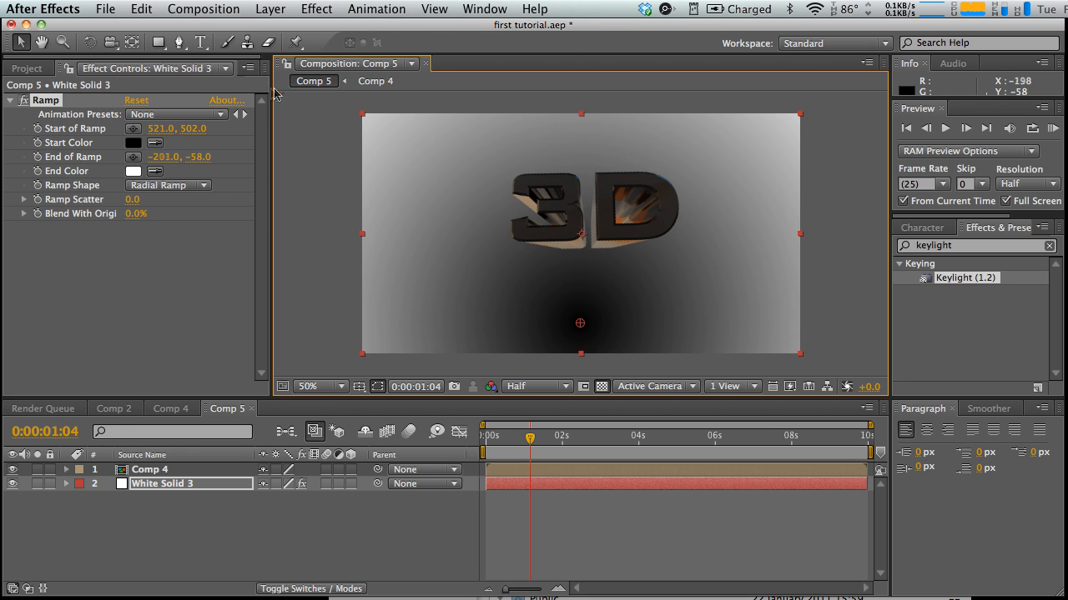
drag(581, 323, 582, 314)
click(188, 267)
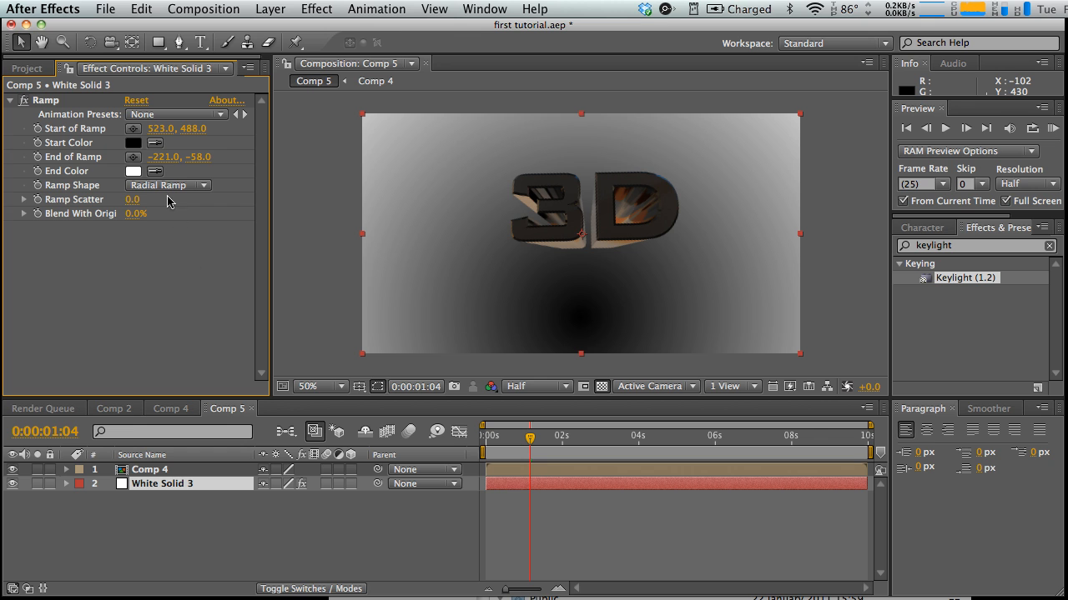
- Set the ramp's Start Color to the pale cream FDECC4
click(133, 144)
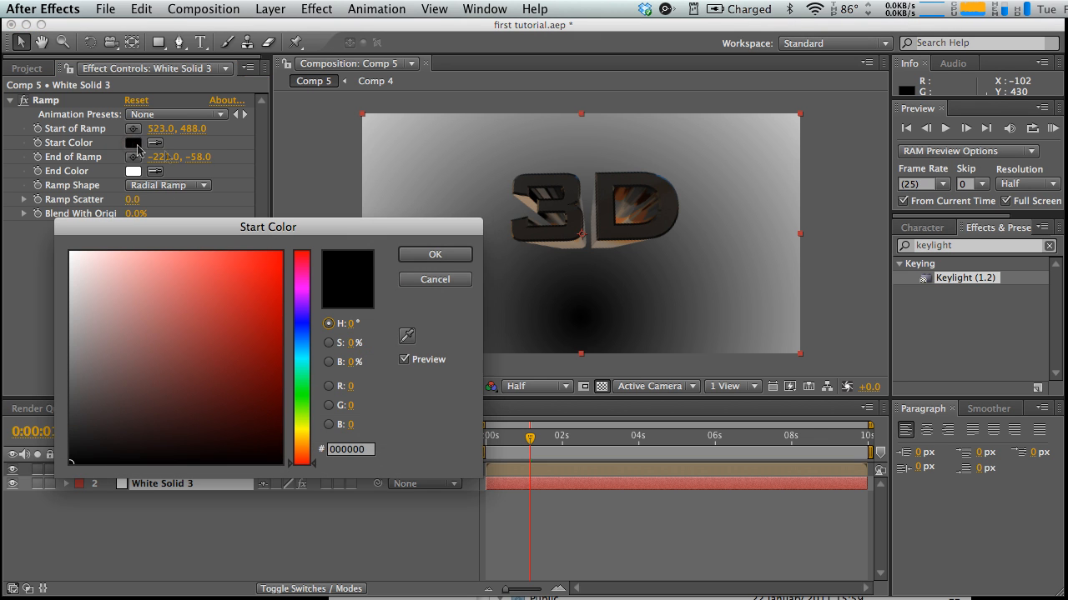
drag(254, 232, 233, 162)
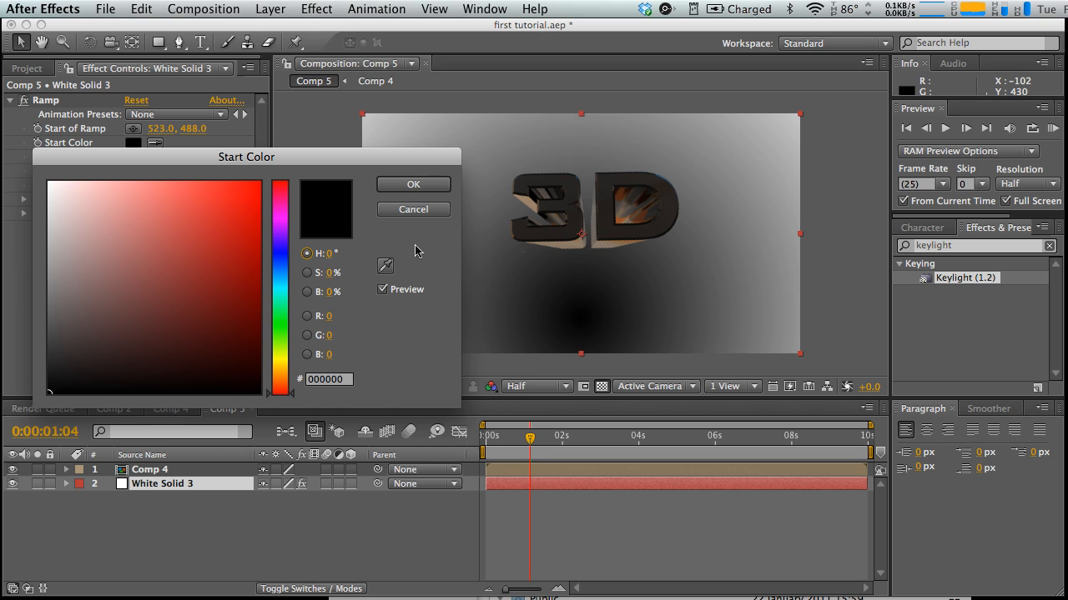
drag(286, 383, 288, 368)
mouse_move(90, 306)
mouse_down()
mouse_move(83, 281)
mouse_move(106, 187)
mouse_move(91, 183)
mouse_up()
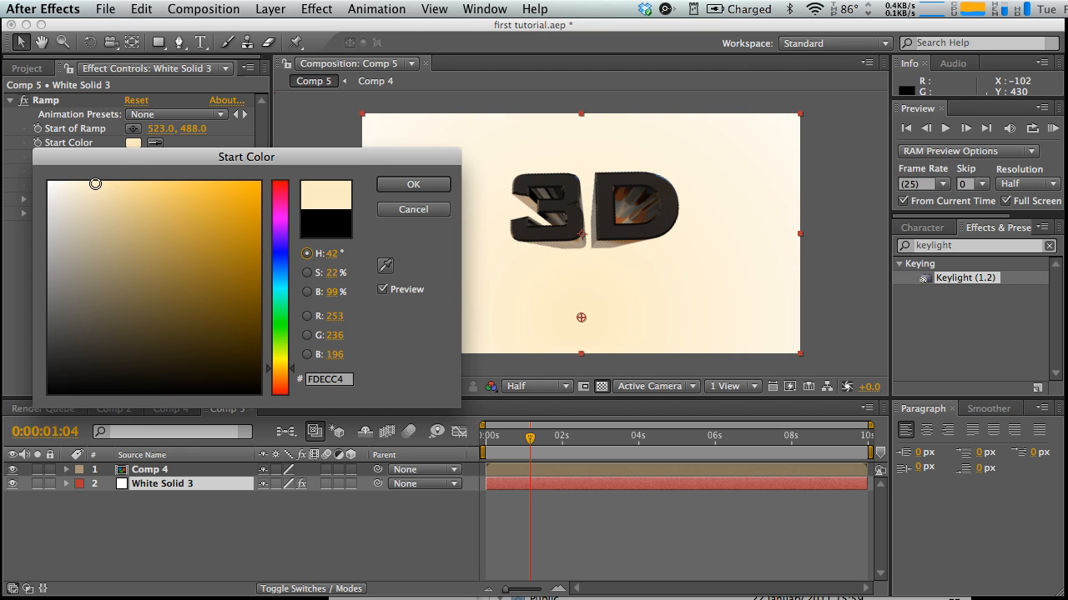
click(411, 184)
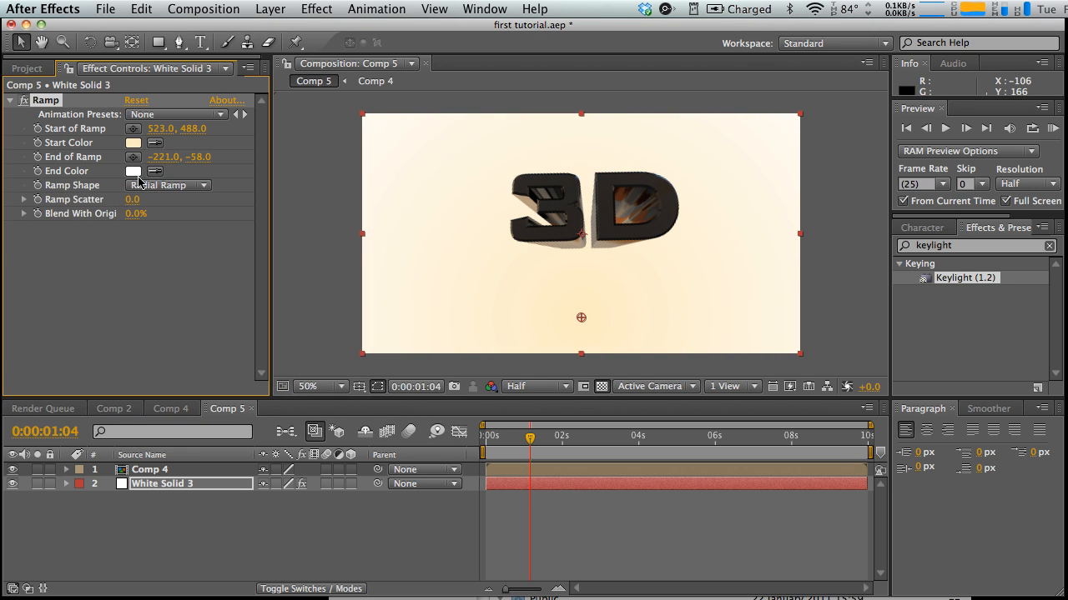
- Set the ramp's End Color to the muted brown AA9471
click(136, 173)
drag(293, 372, 292, 373)
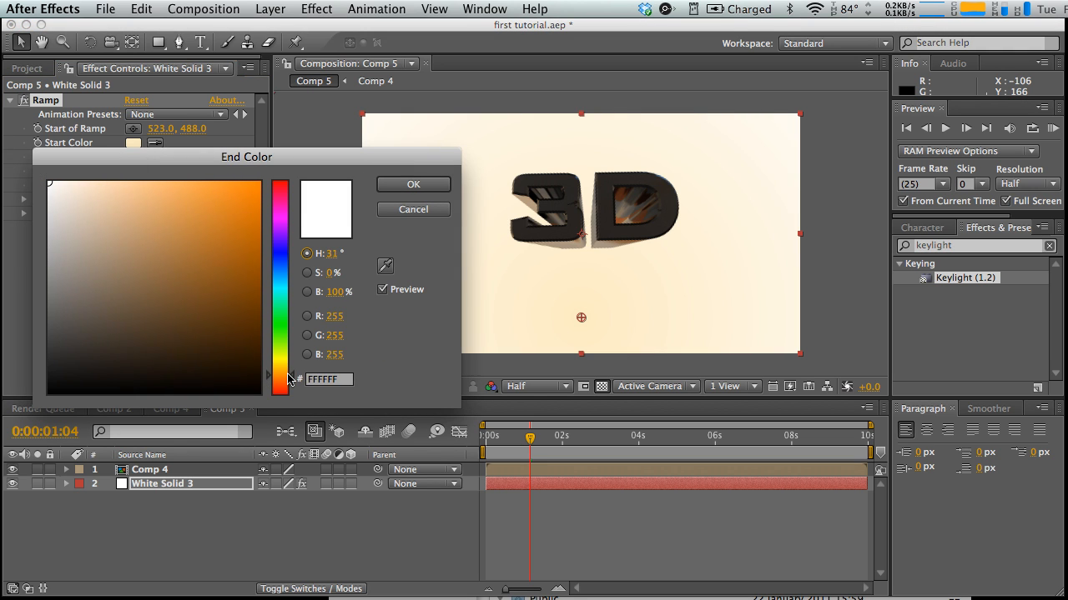
click(102, 259)
mouse_move(102, 259)
mouse_down()
mouse_move(107, 225)
mouse_move(103, 242)
mouse_move(119, 253)
mouse_up()
drag(175, 150, 174, 222)
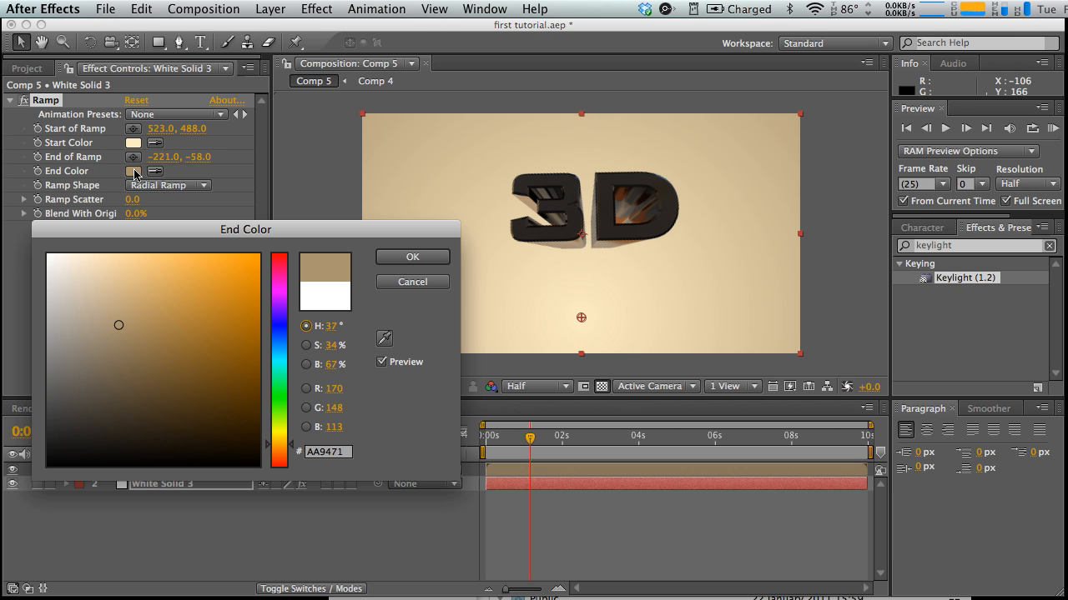
click(412, 257)
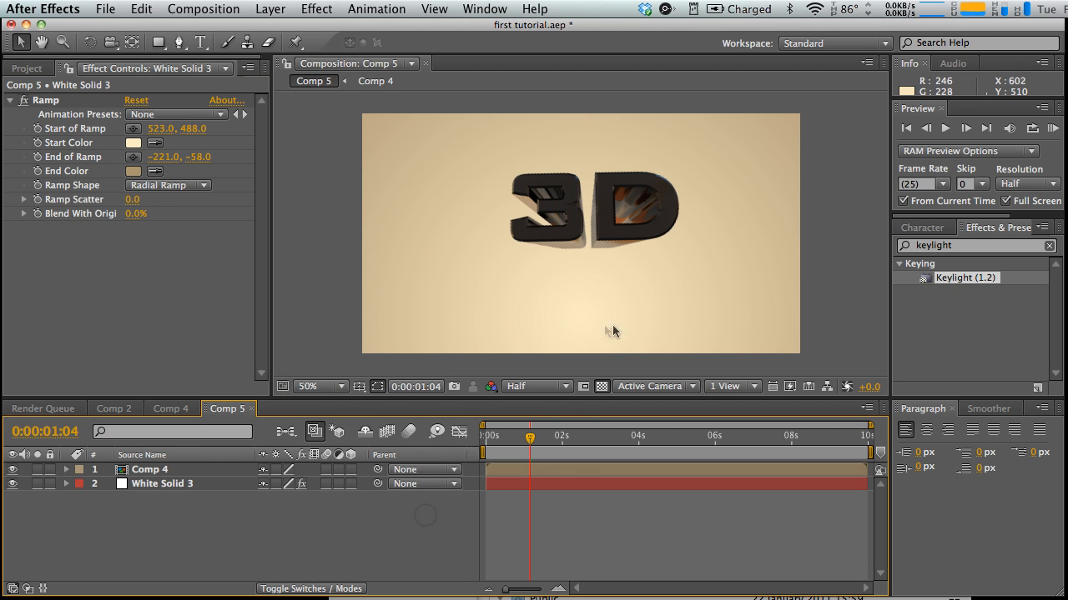
- Refine the ramp colors, setting Start Color to FAEED1 and End Color to C0A170
click(133, 143)
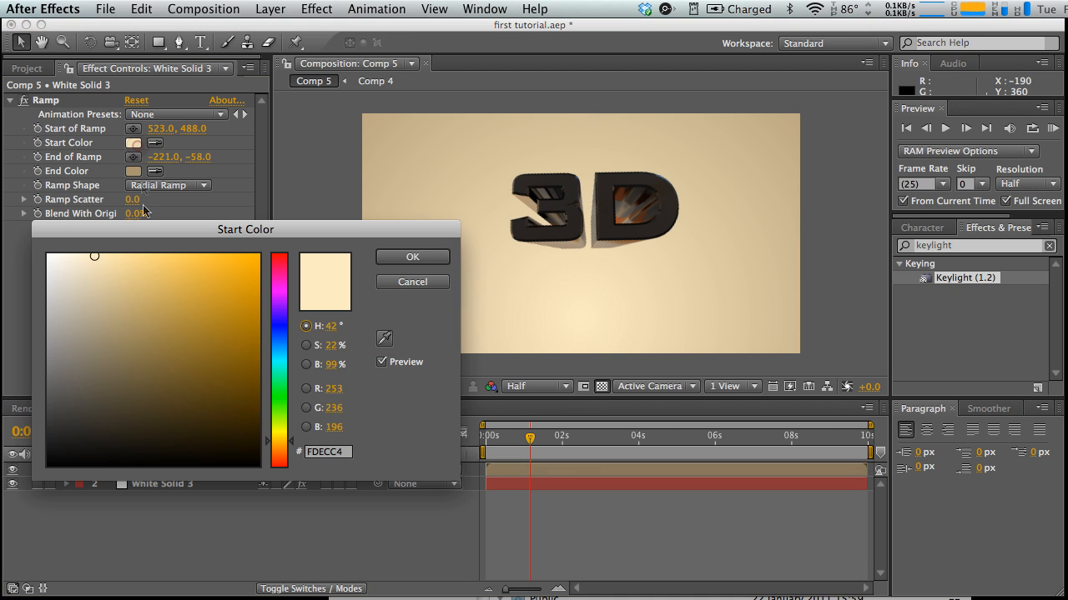
click(88, 262)
drag(89, 262, 81, 259)
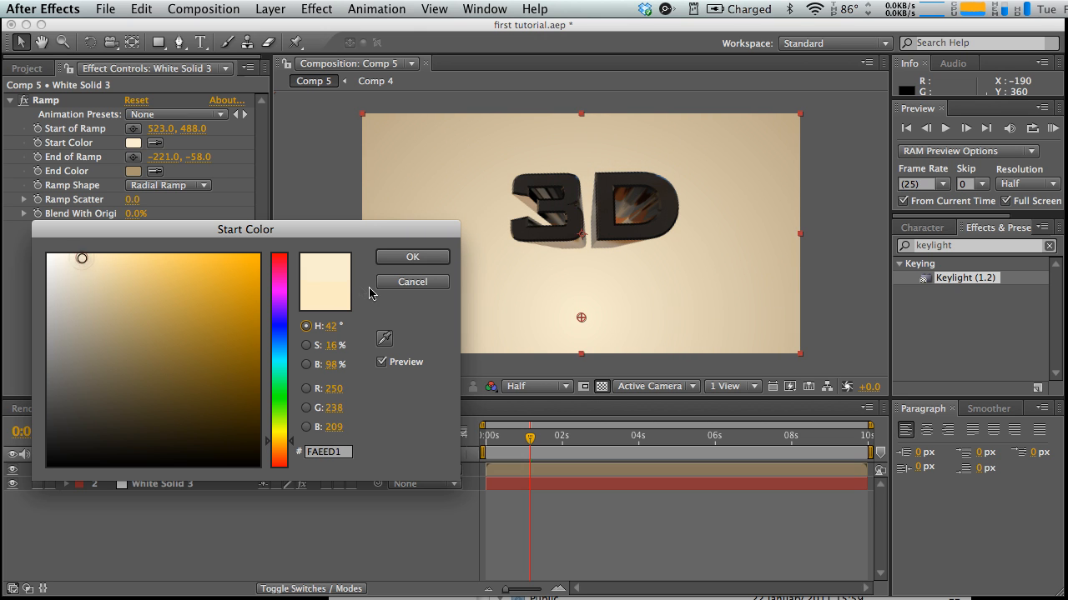
click(412, 257)
click(133, 171)
drag(118, 318, 135, 307)
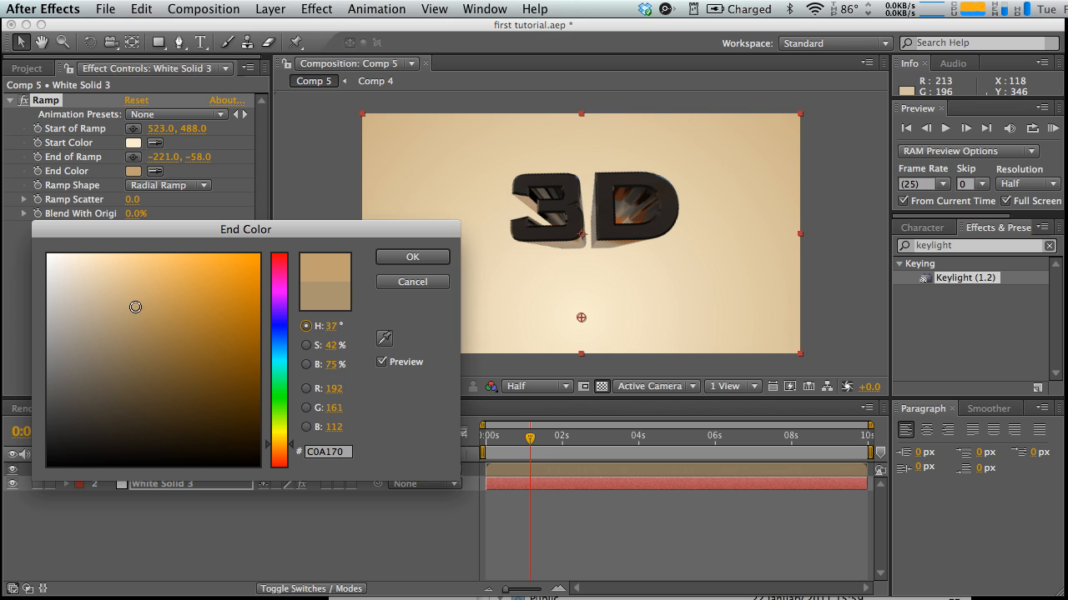
click(414, 257)
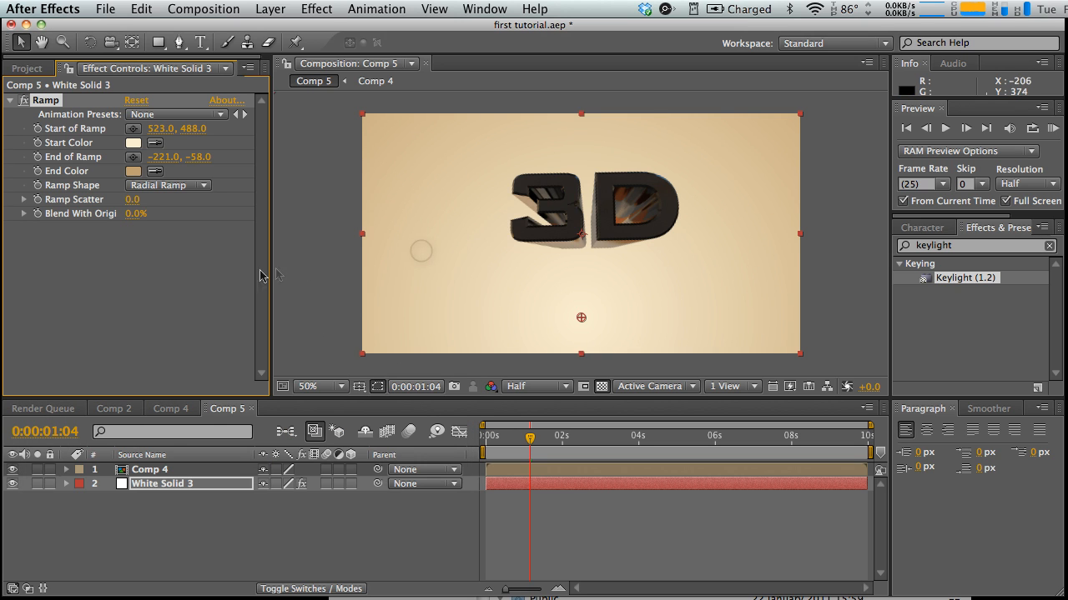
click(313, 298)
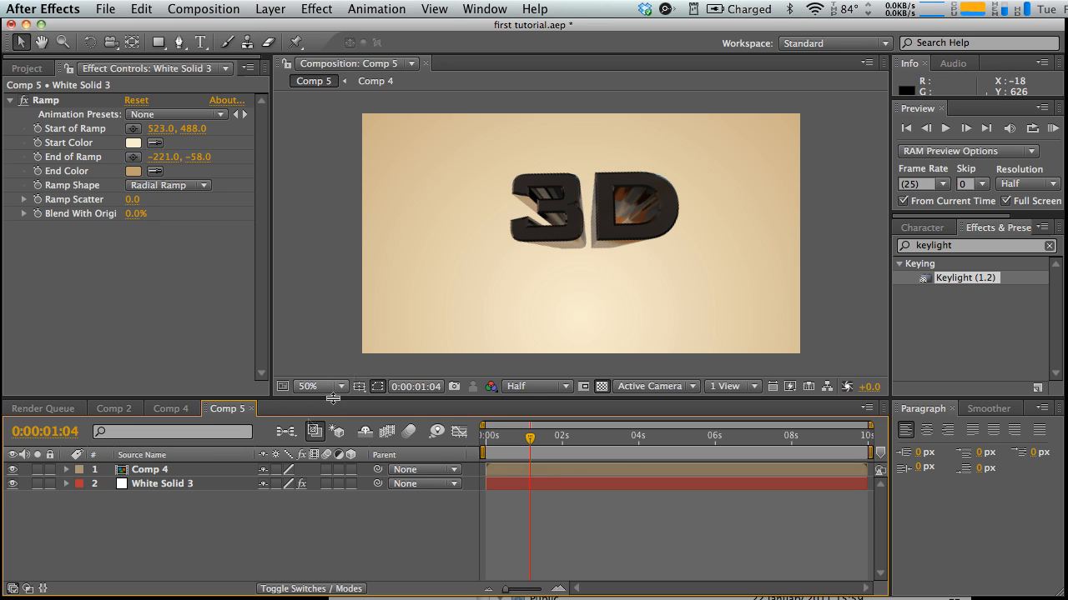
- Review the shadow in the Comp 2 example and duplicate the Comp 4 layer in Comp 5
click(156, 472)
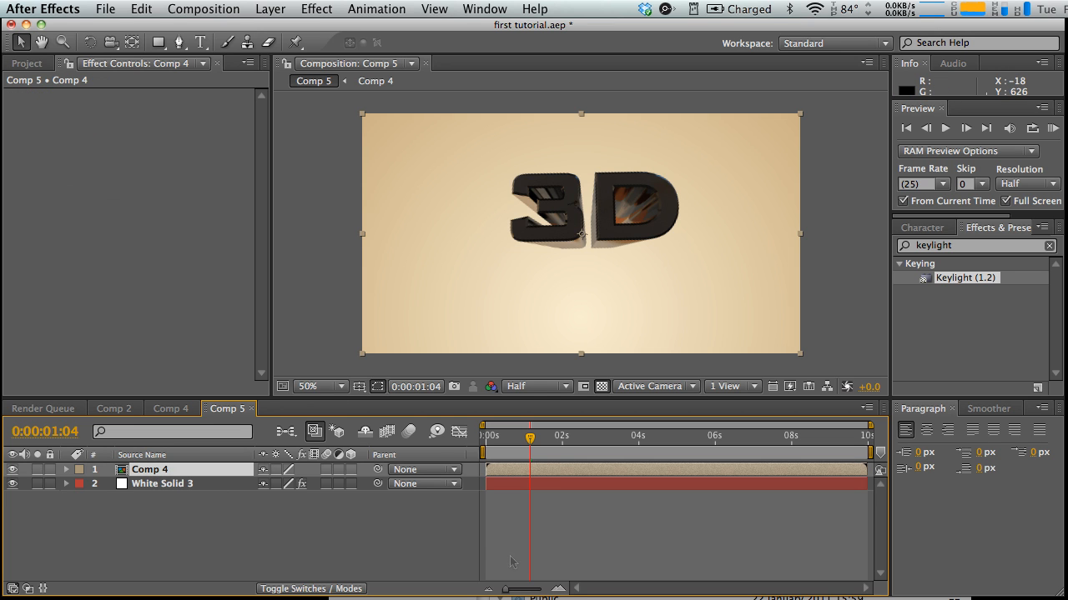
click(115, 408)
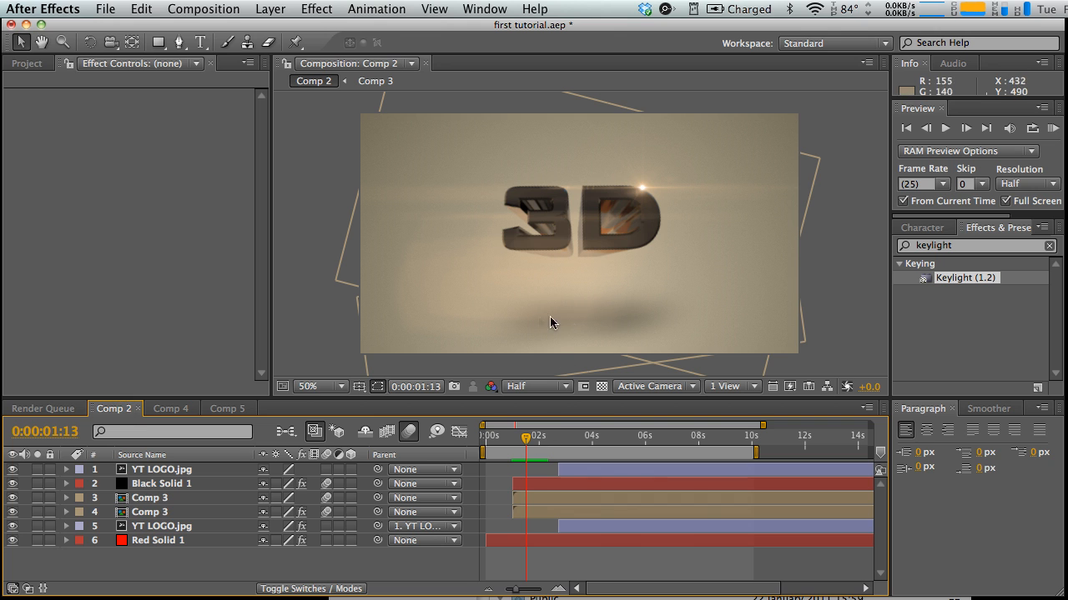
click(171, 409)
click(227, 408)
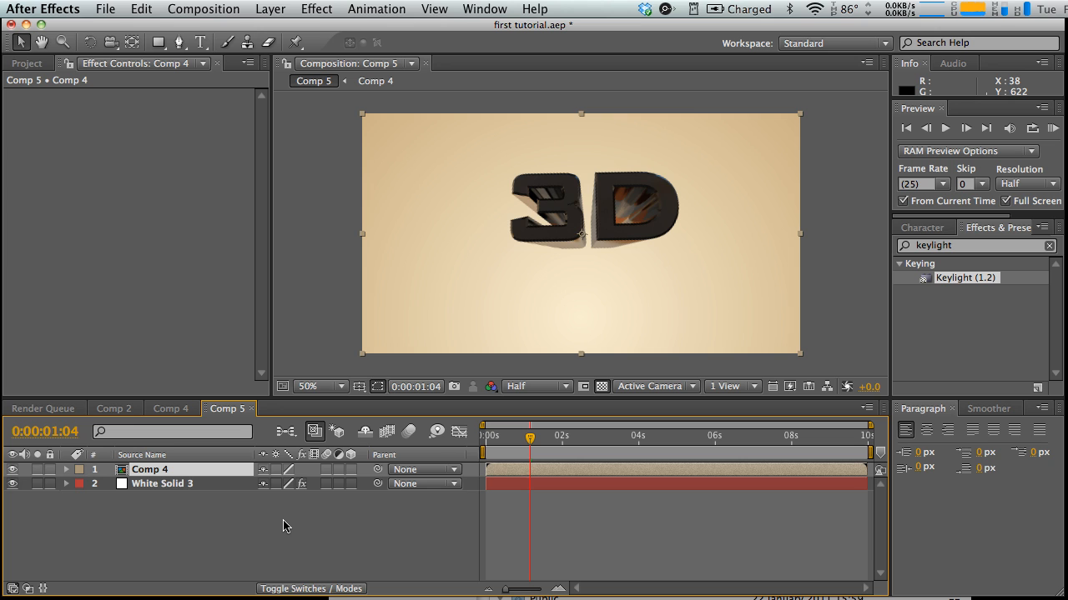
key(super+d)
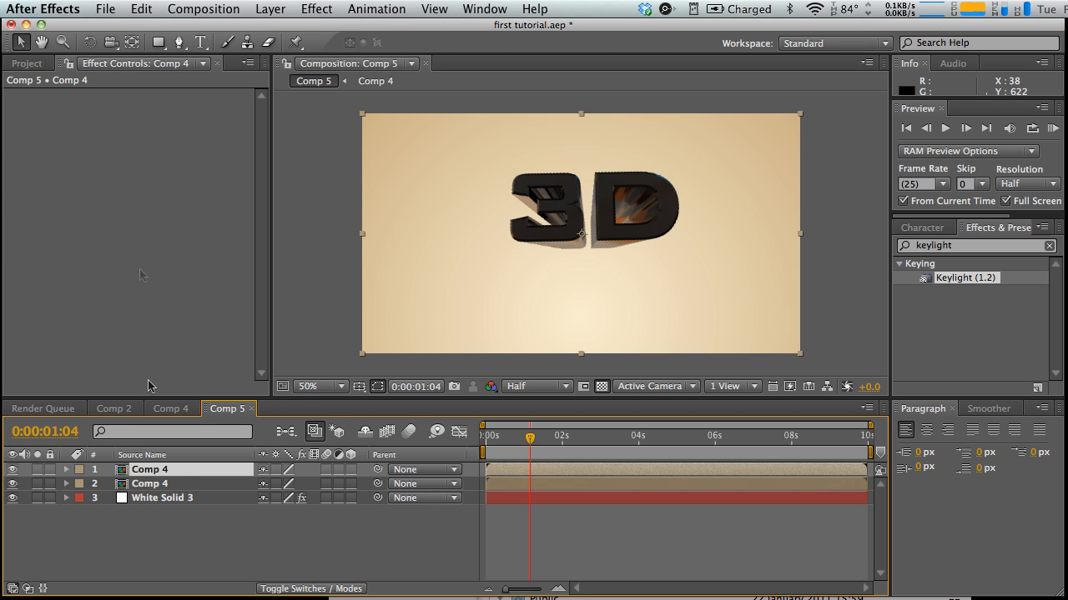
click(133, 9)
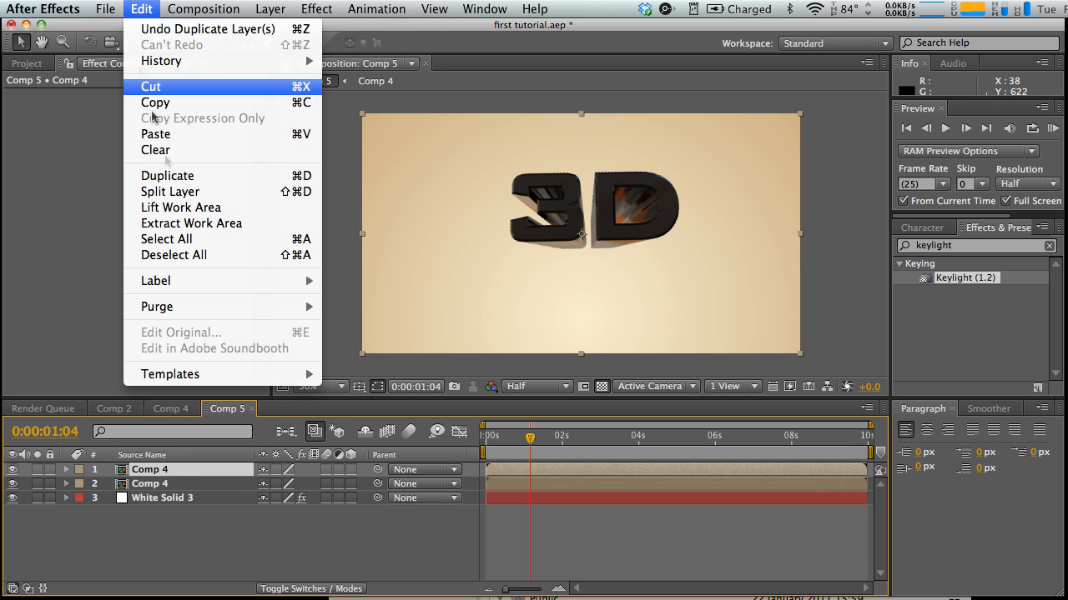
click(177, 525)
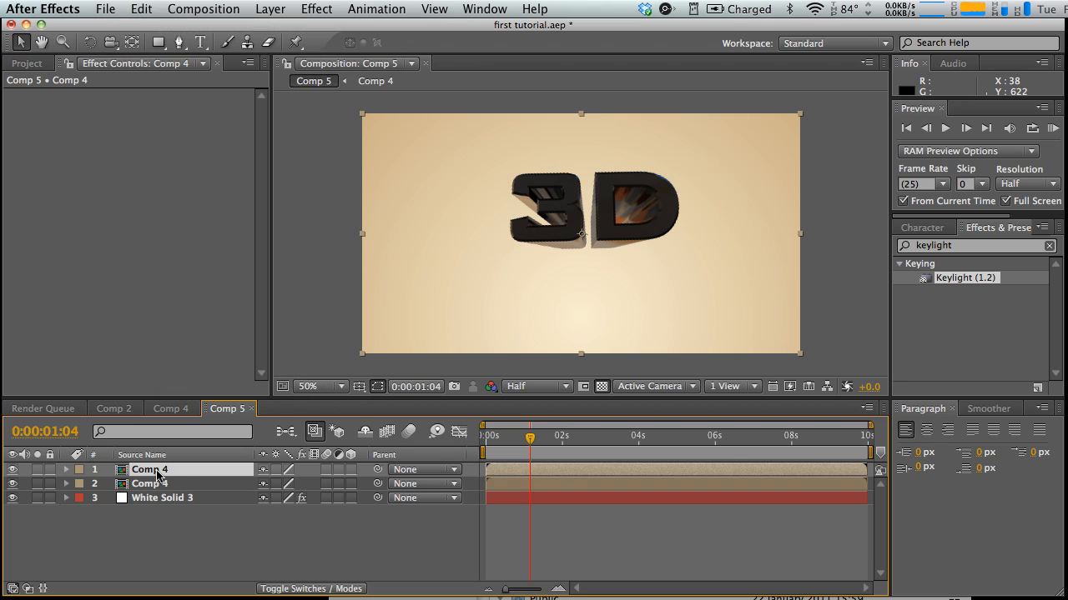
- Squash the lower Comp 4 copy vertically and move it below the 3D text as a flat shadow
click(146, 488)
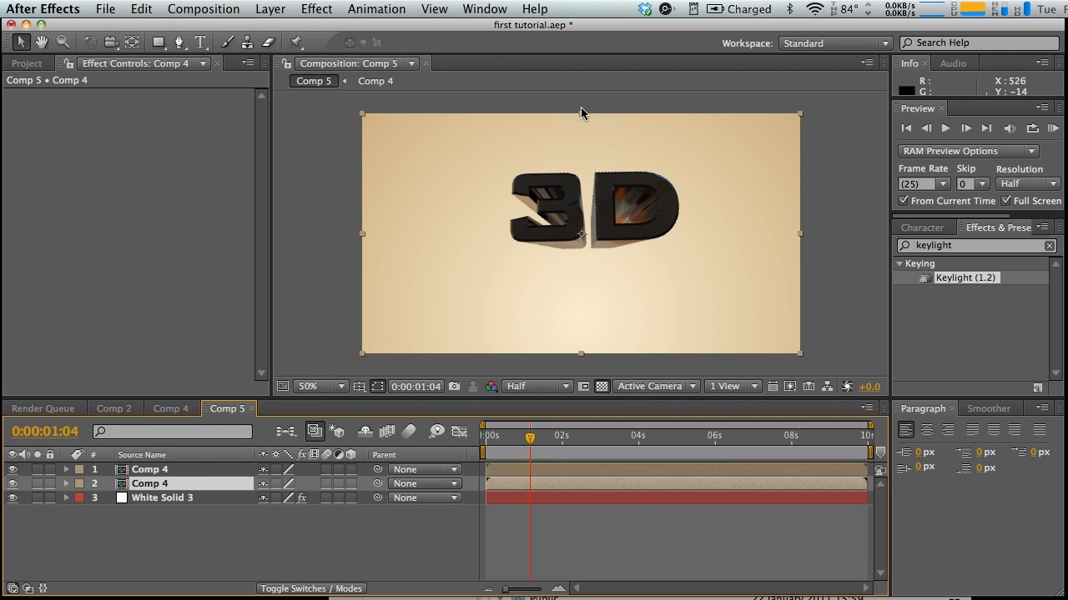
drag(581, 111, 575, 271)
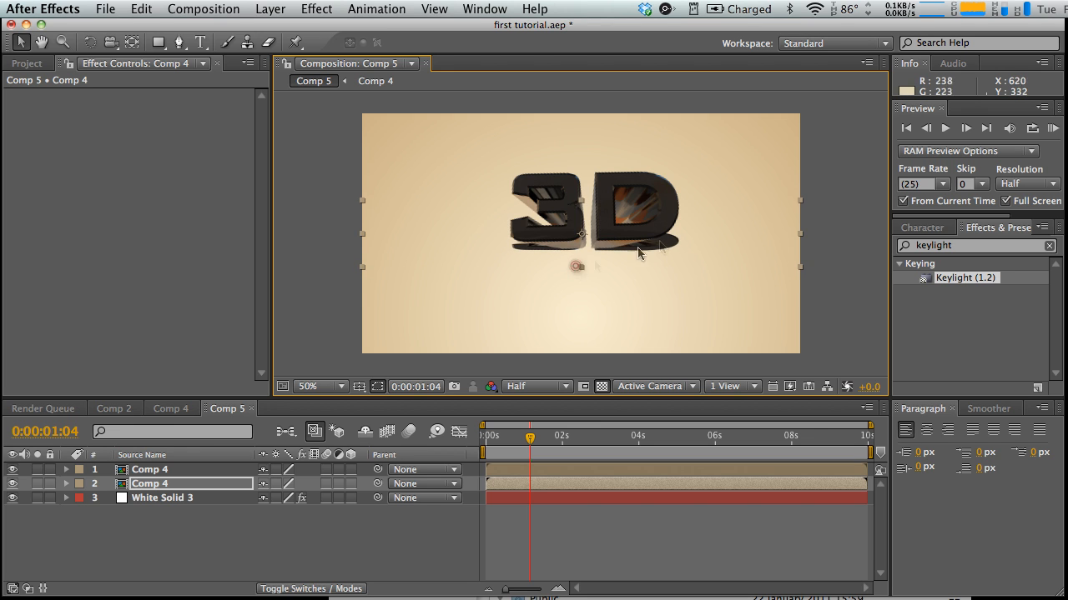
drag(700, 225, 701, 298)
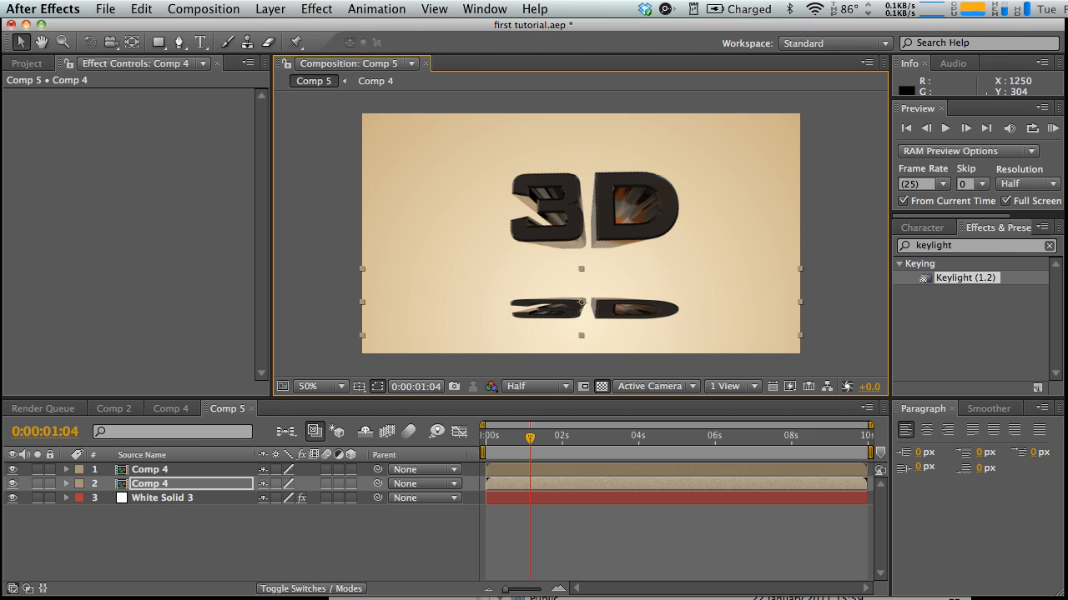
- Apply the Fill effect to the lower Comp 4 layer and set its color to dark brown 2D1901
click(984, 245)
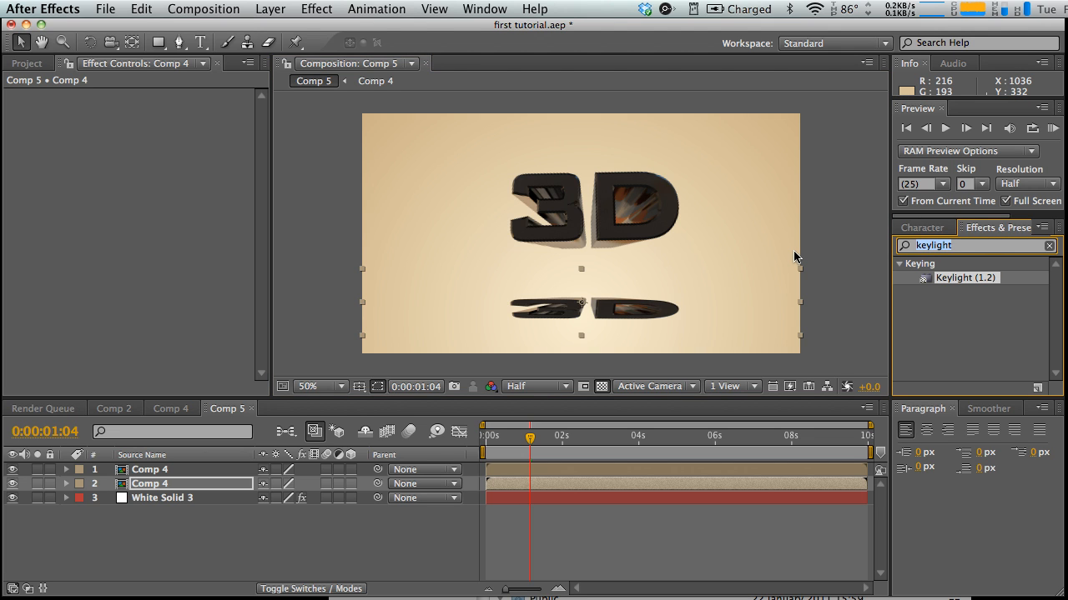
text(fill)
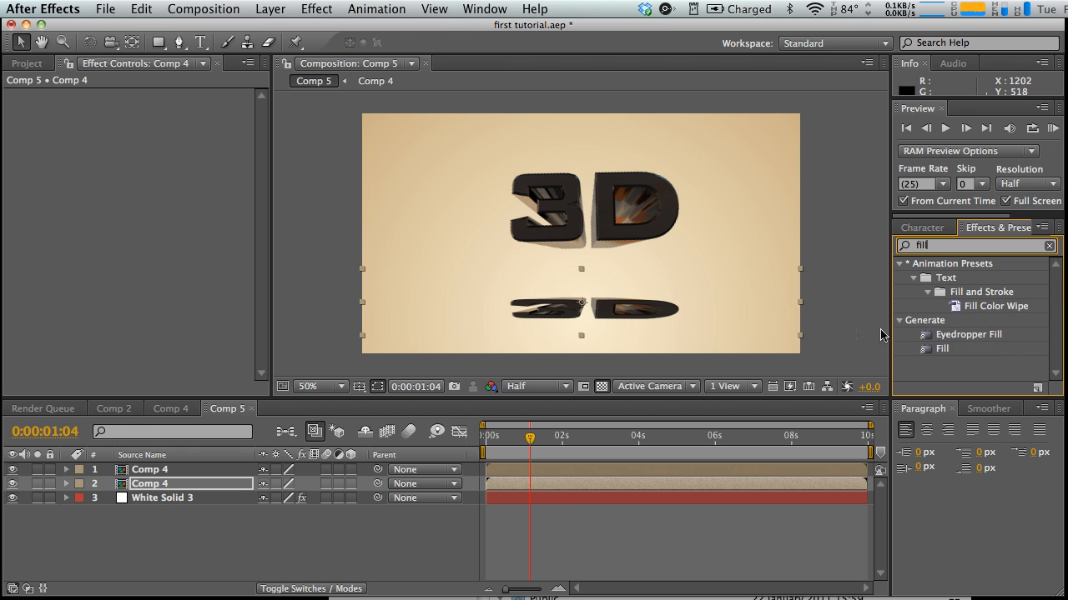
drag(936, 349, 575, 487)
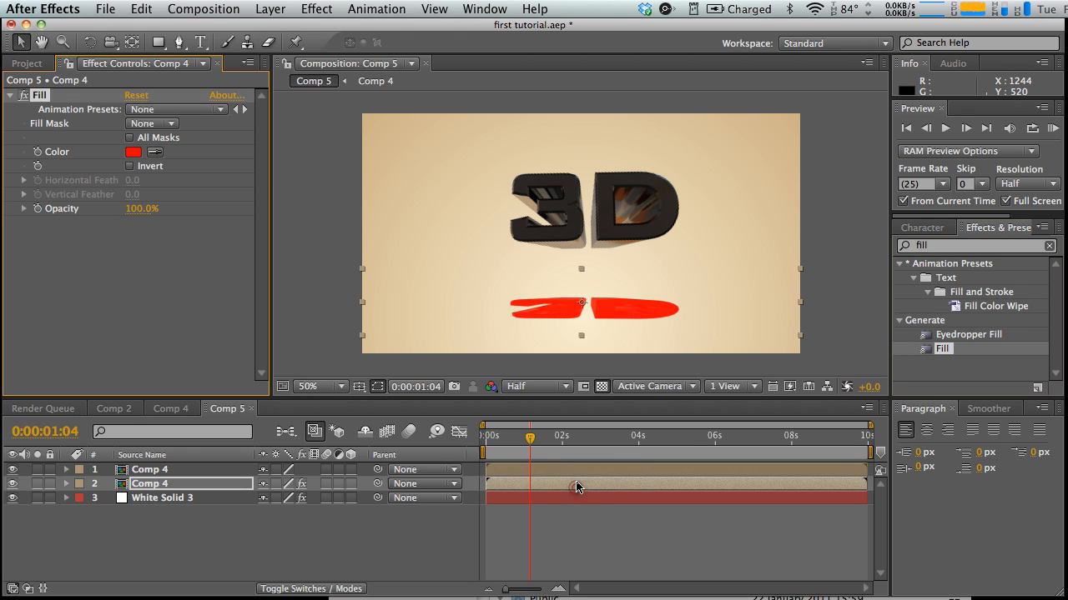
click(132, 155)
drag(116, 392, 29, 448)
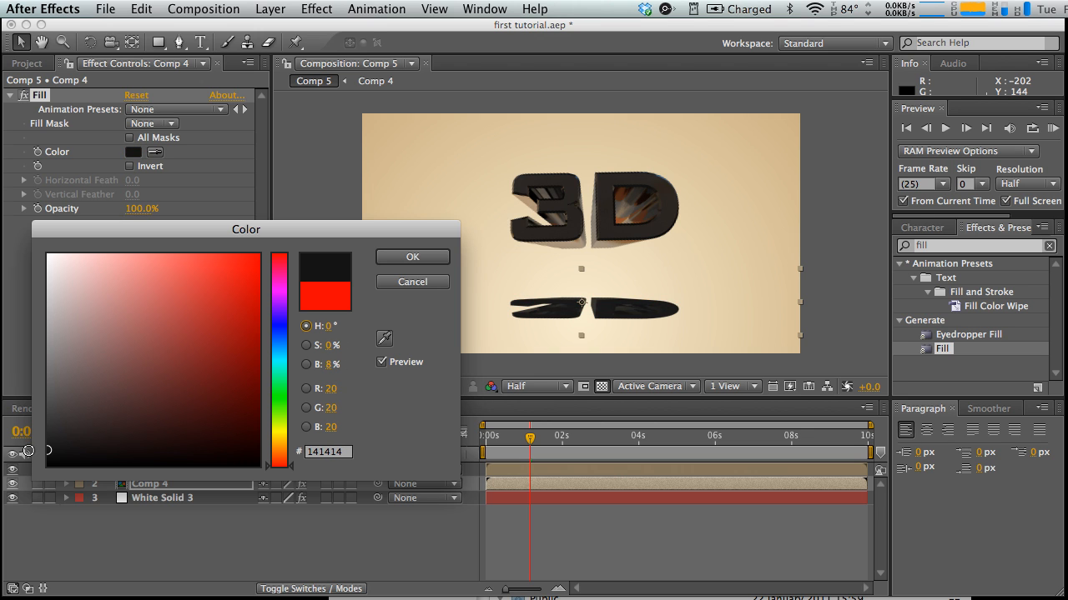
drag(52, 435, 40, 446)
drag(282, 465, 281, 447)
drag(201, 441, 255, 430)
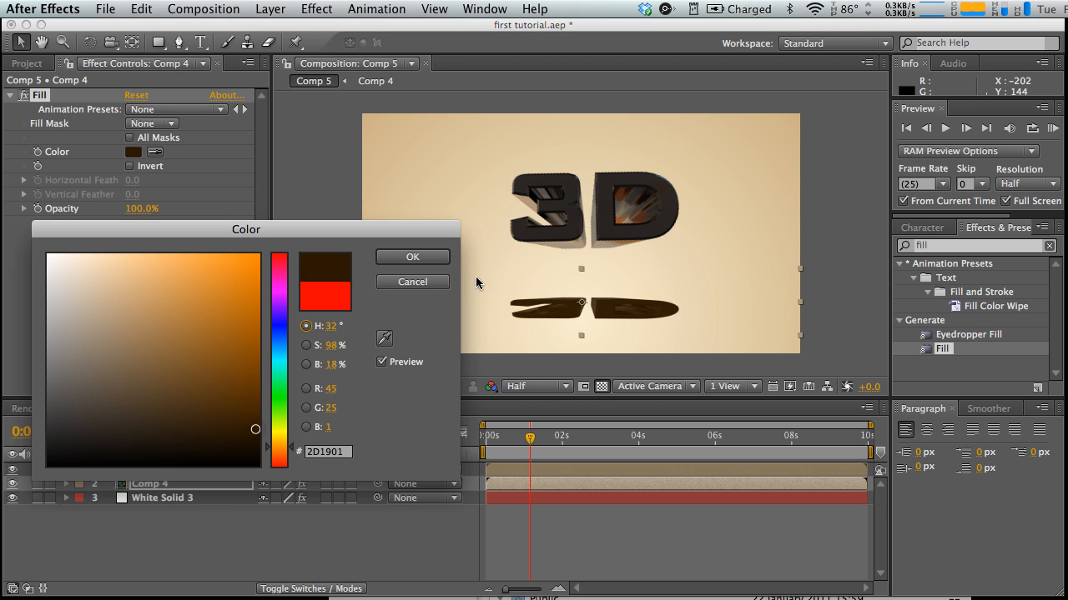
click(427, 257)
- Apply the Fast Blur effect to the lower Comp 4 shadow layer with a Blurriness of 200
click(959, 245)
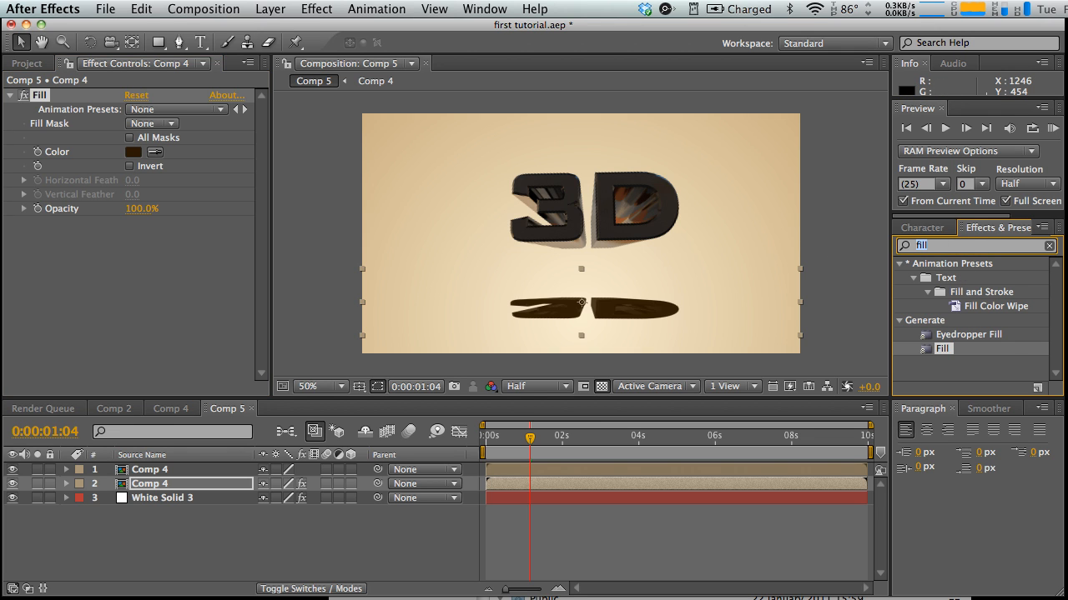
text(fast blur)
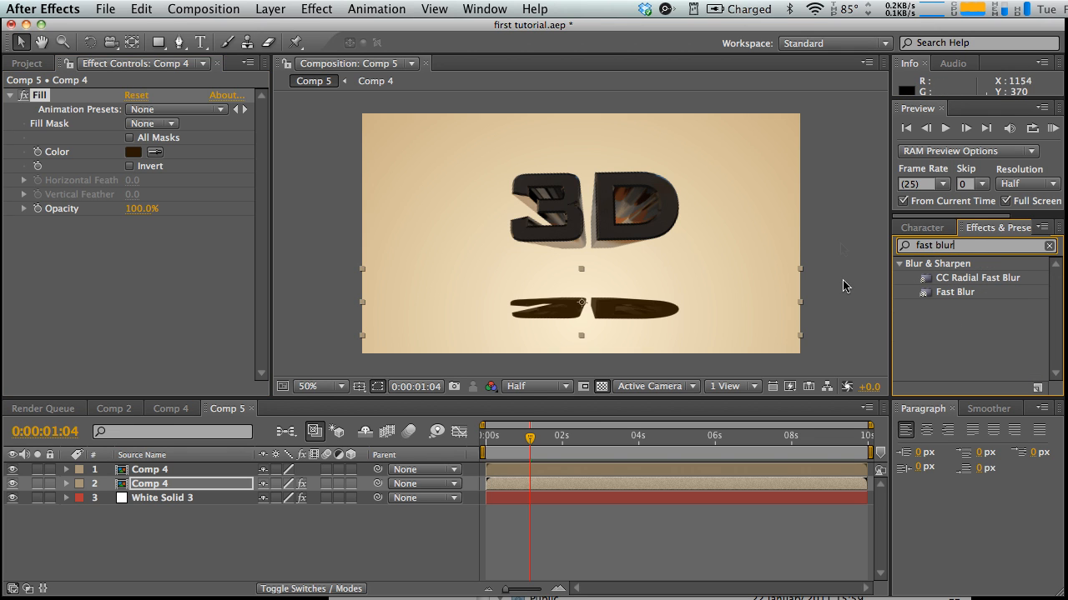
drag(927, 298, 519, 485)
drag(132, 251, 298, 240)
click(138, 251)
key(Return)
click(327, 248)
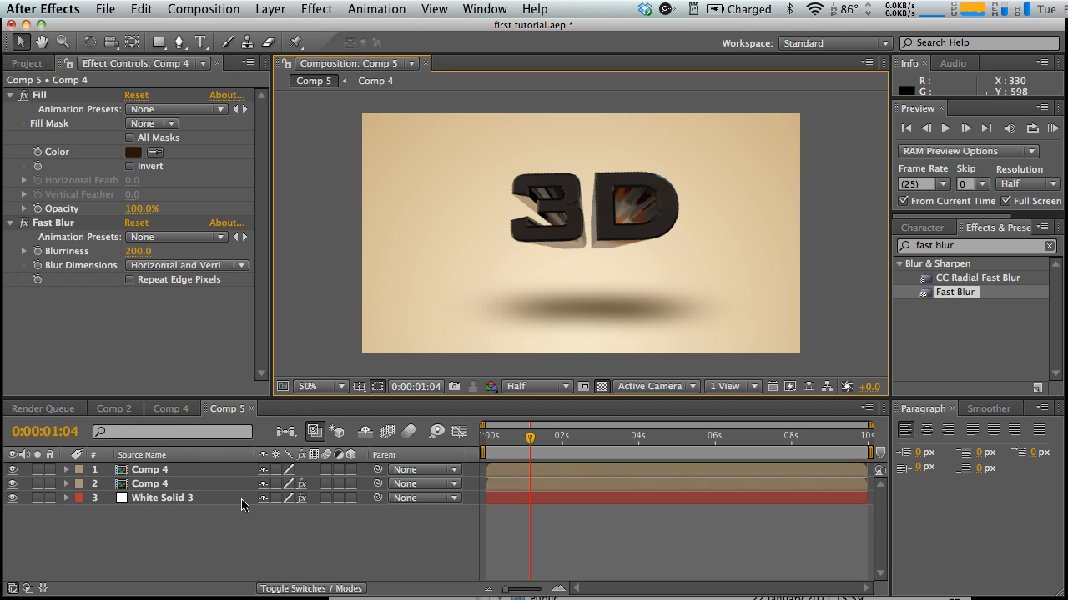
- Lower the shadow layer's opacity to 45% and play back the Comp 5 animation from the start
click(179, 484)
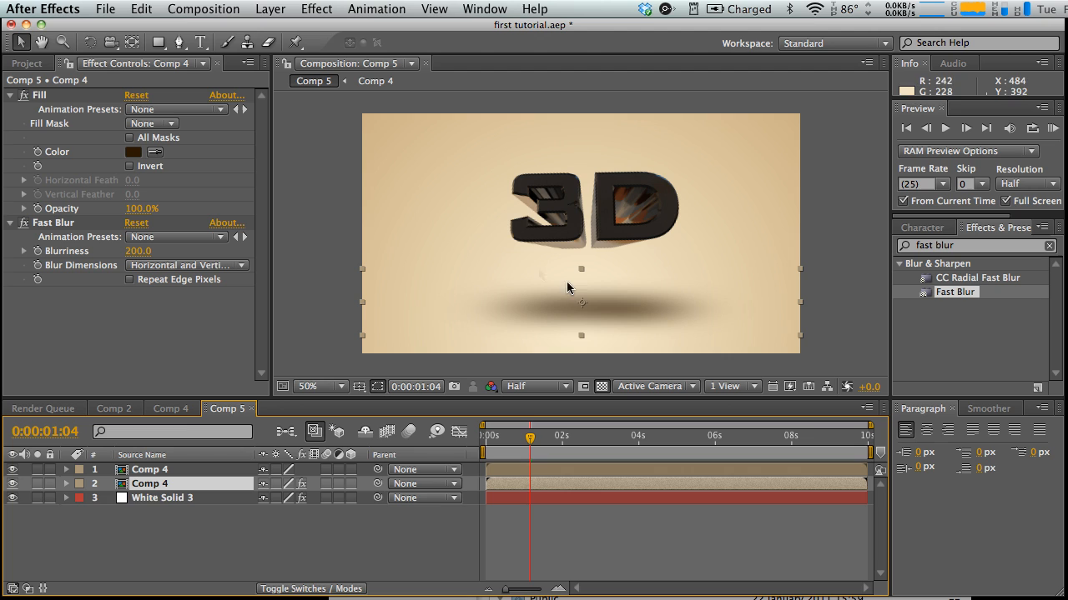
key(t)
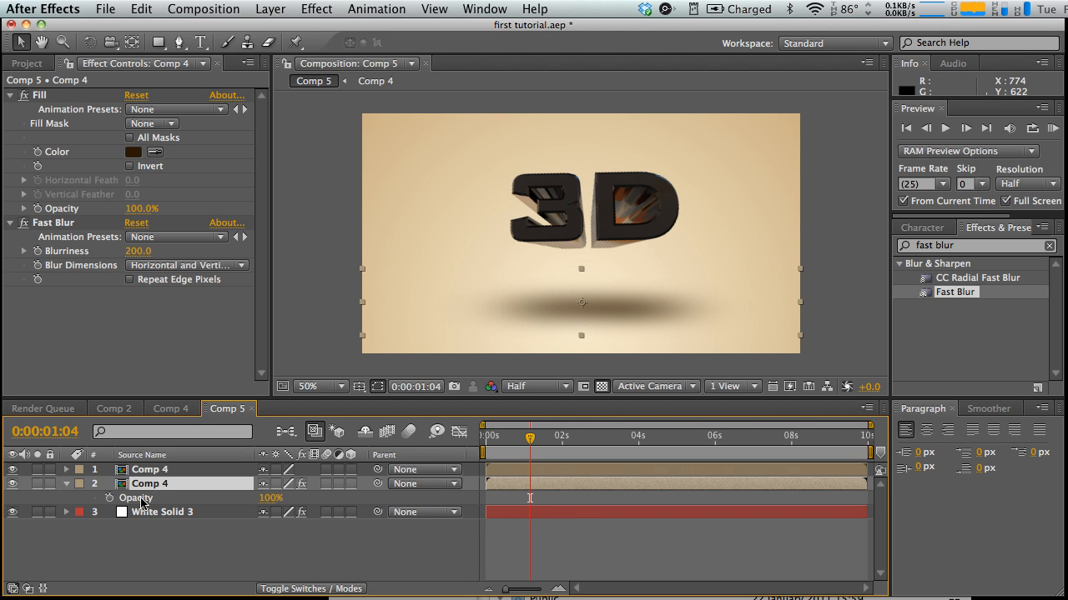
drag(268, 502, 232, 498)
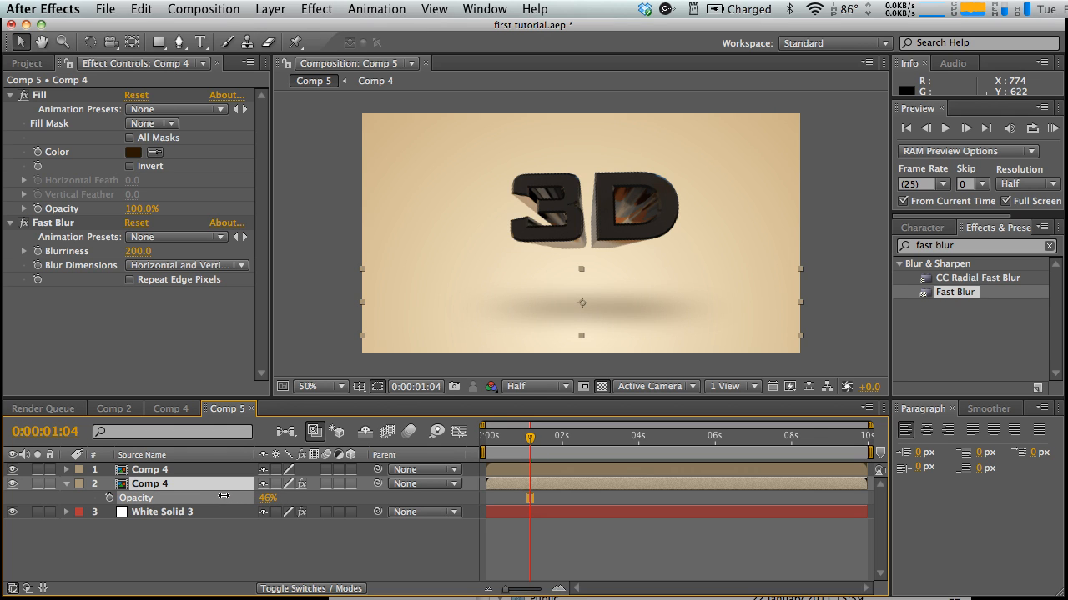
click(308, 545)
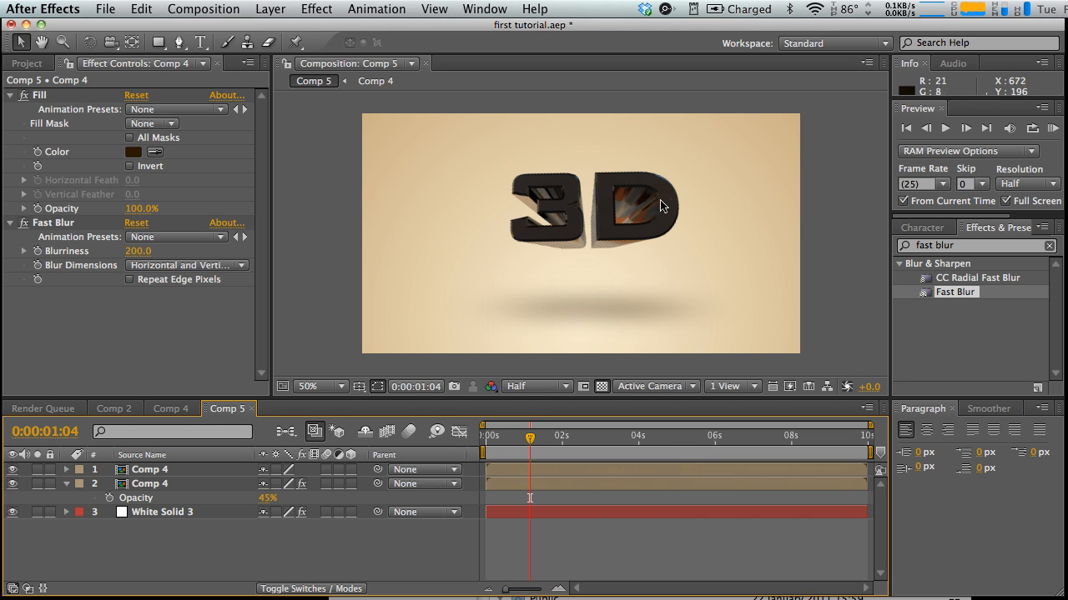
drag(530, 440, 460, 434)
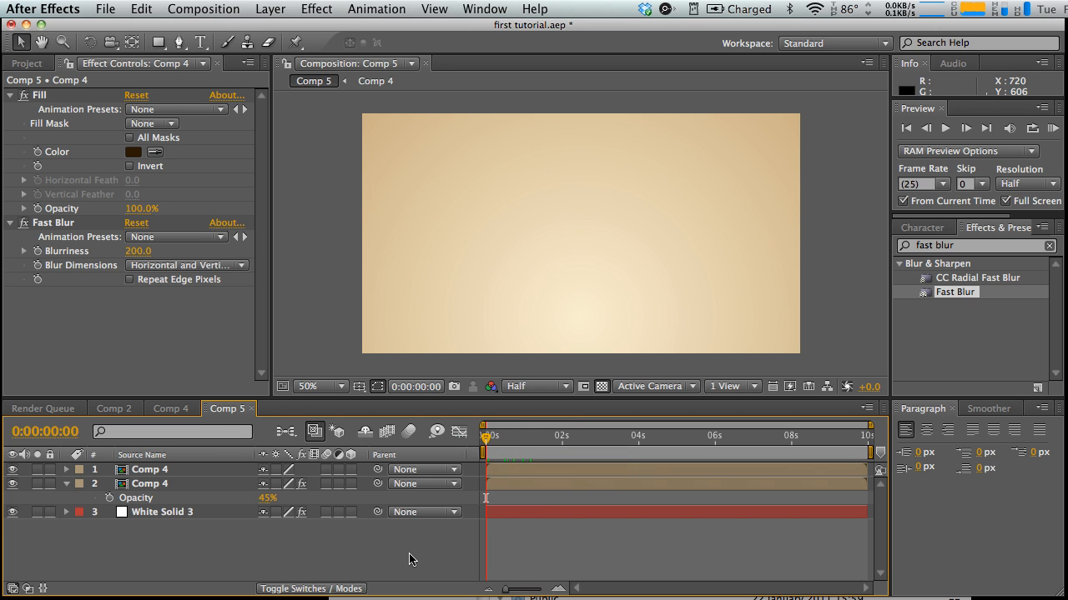
key(space)
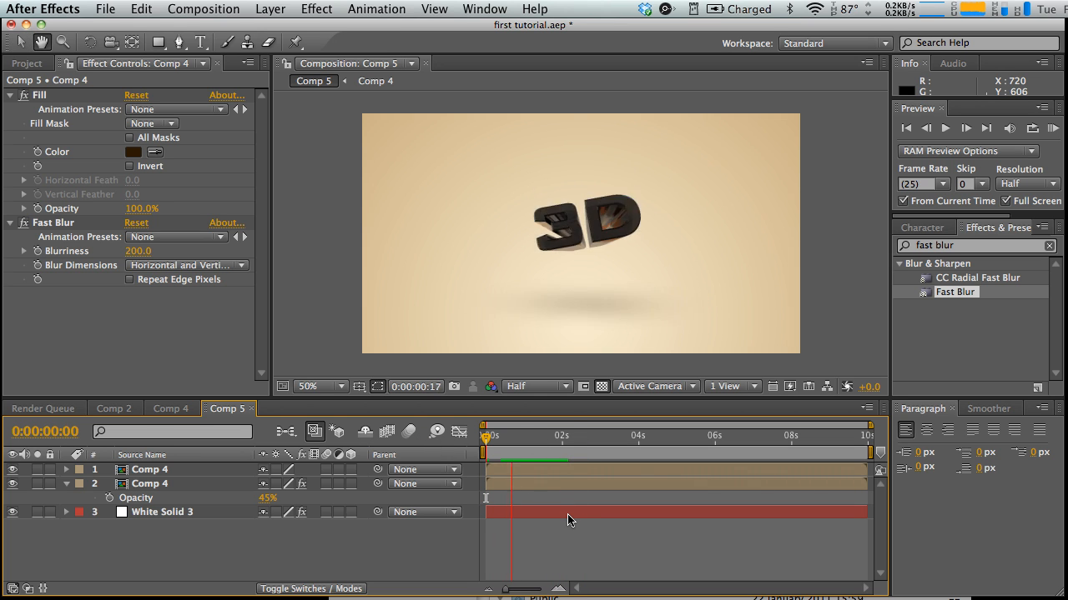
key(space)
drag(536, 423, 516, 440)
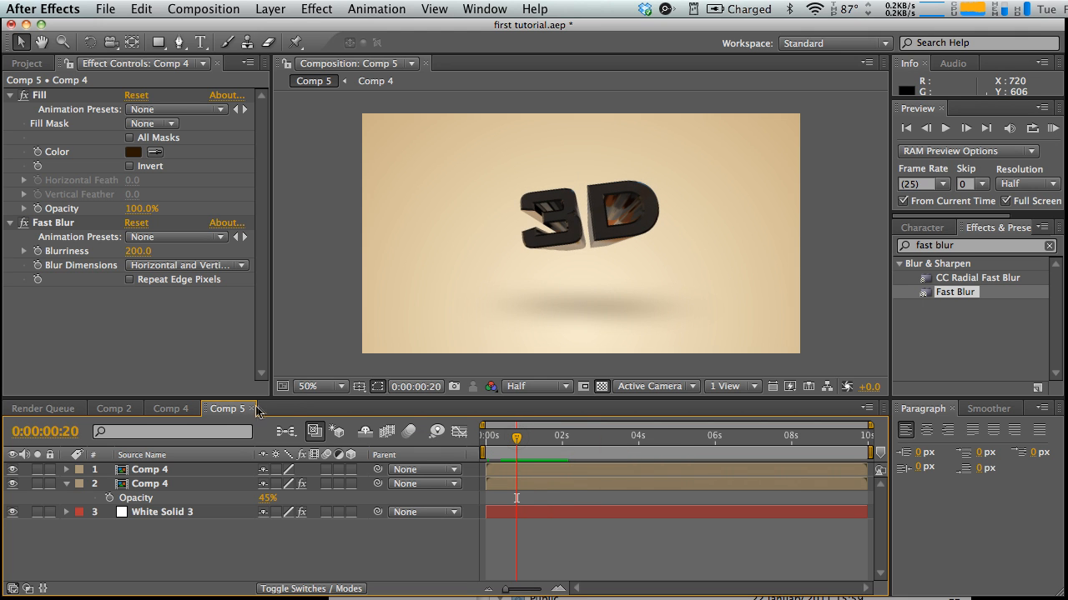
- Enable motion blur for the 3D text.png layer and for the whole Comp 4 composition
click(171, 408)
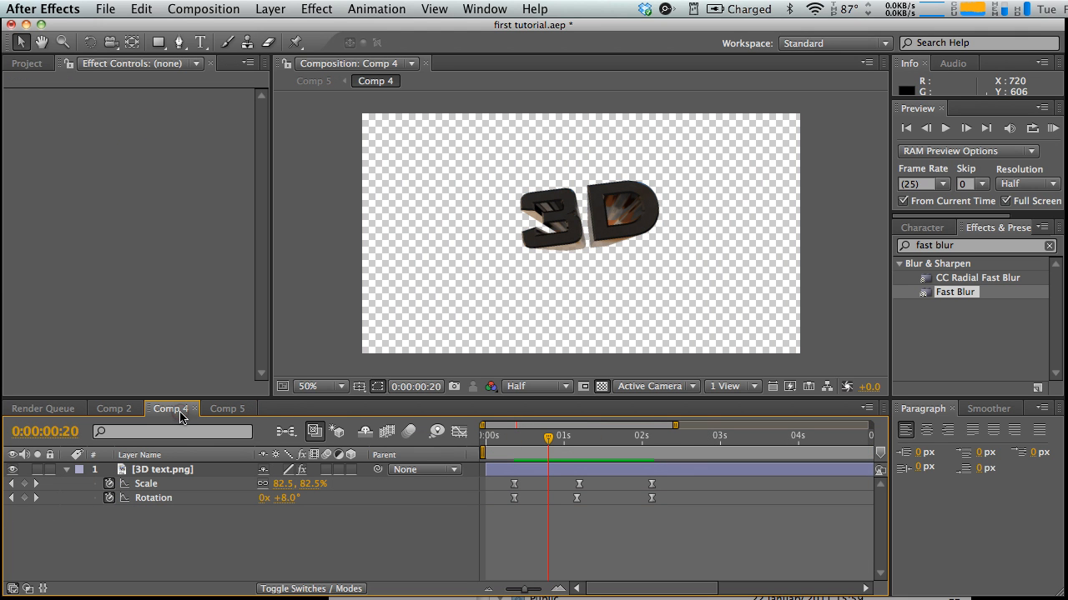
click(162, 469)
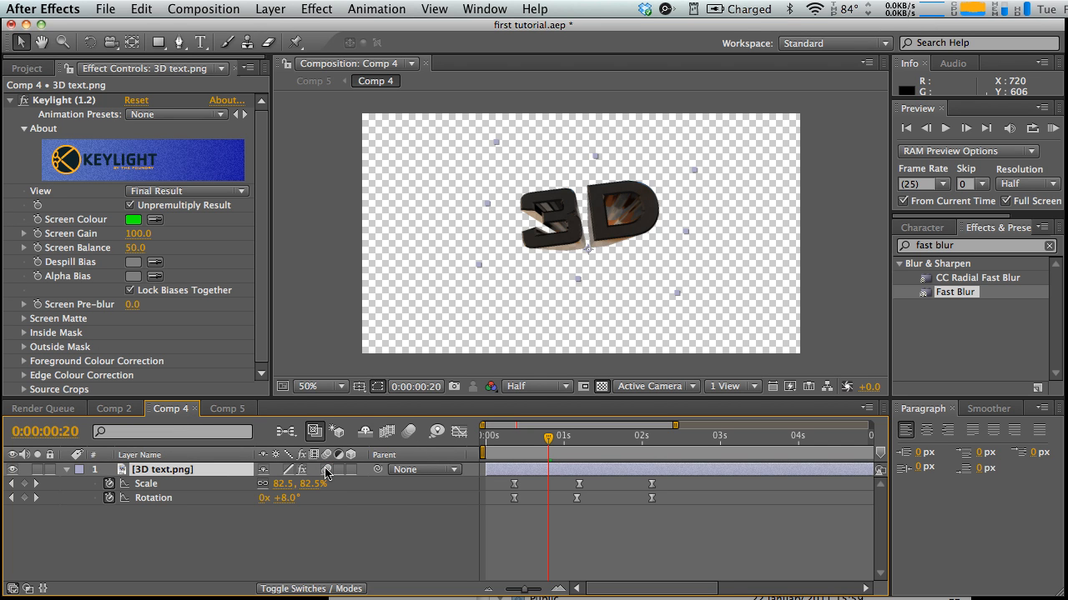
click(409, 434)
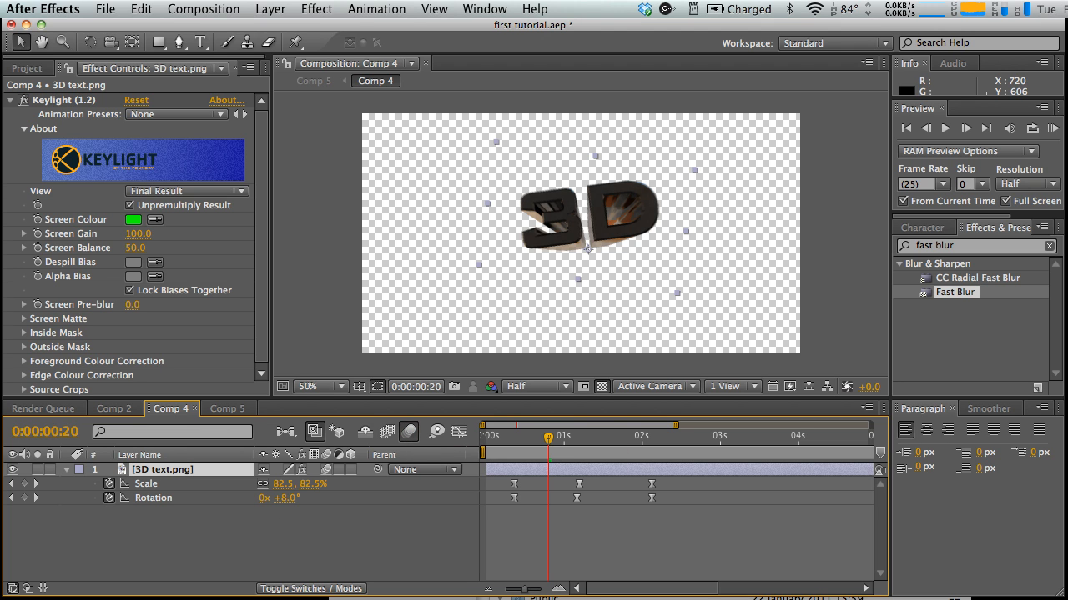
- Play back and scrub through the Comp 5 animation to examine the motion blur on the 3D text
click(223, 409)
drag(517, 435, 491, 482)
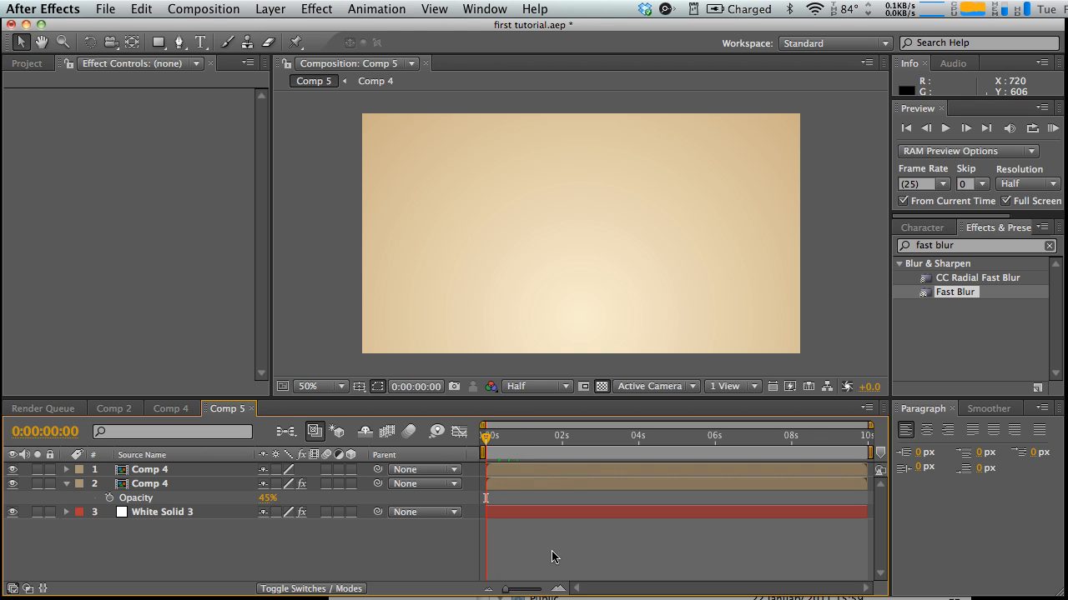
key(space)
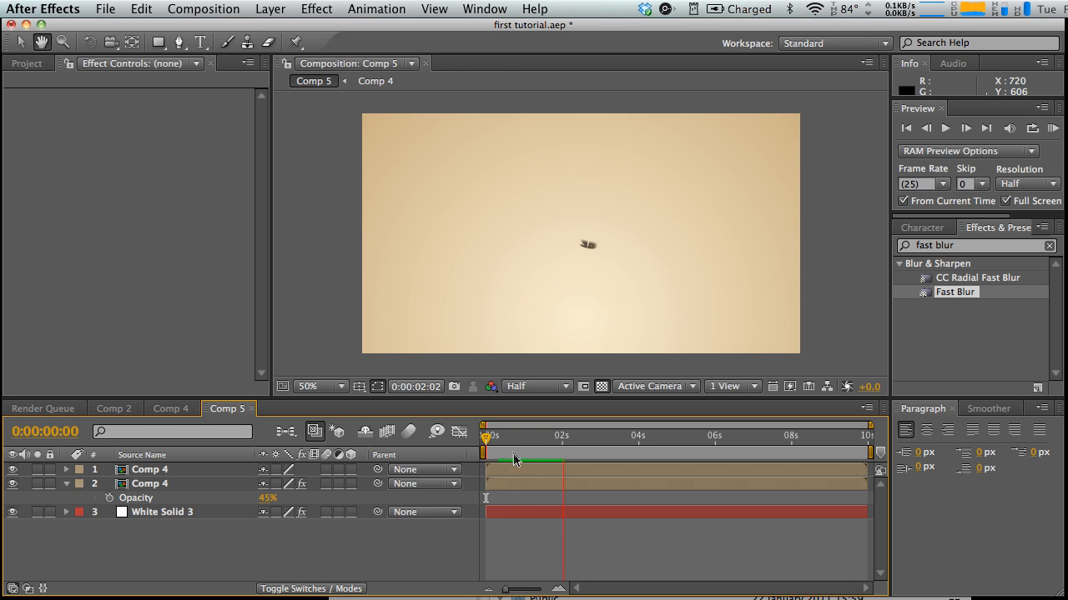
click(515, 440)
key(space)
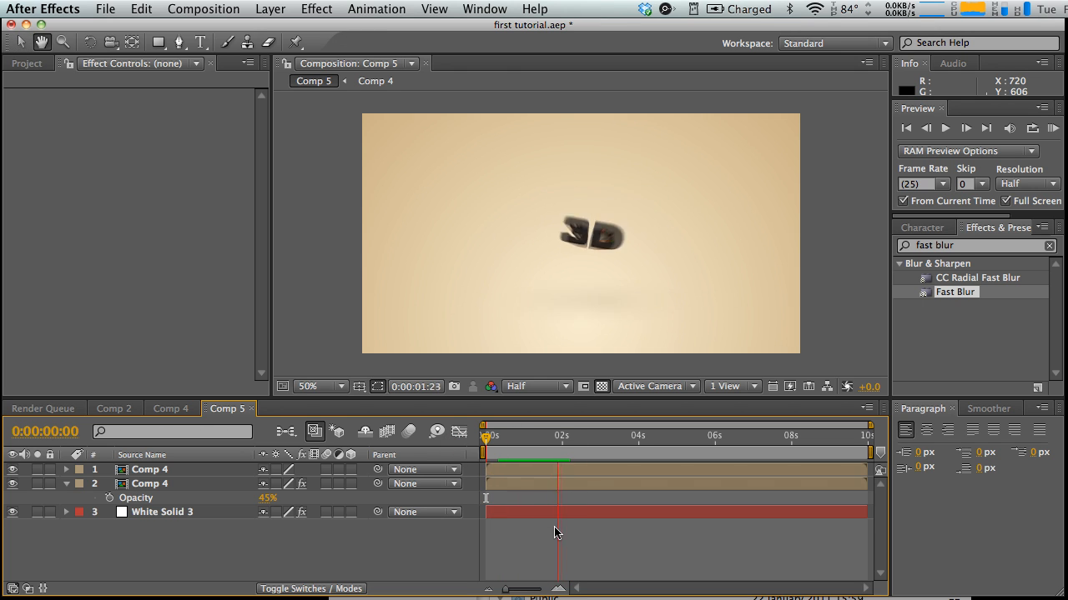
drag(526, 451, 498, 452)
key(space)
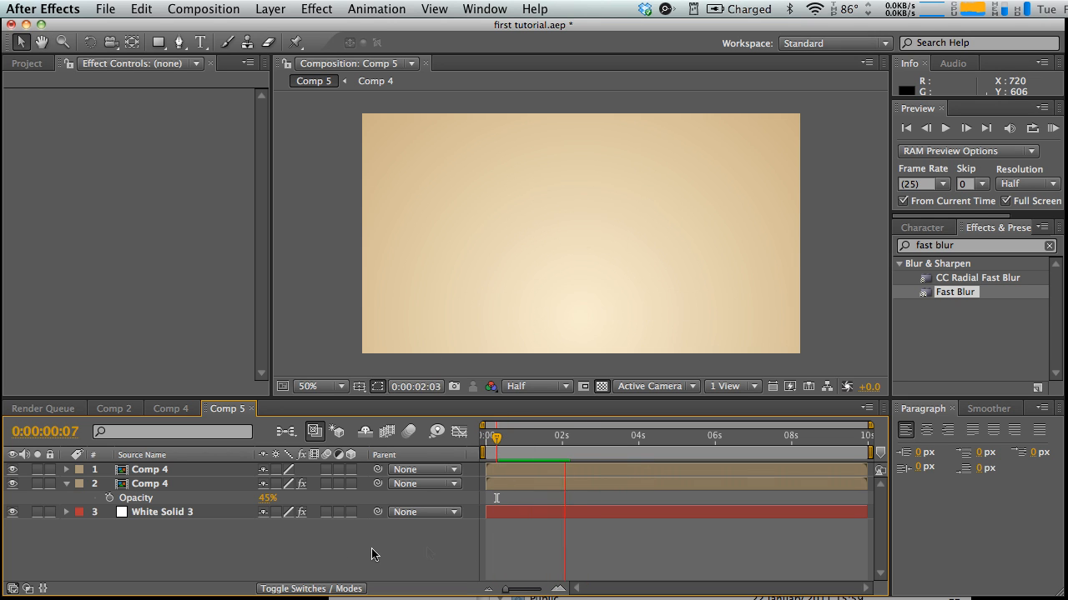
key(space)
click(531, 453)
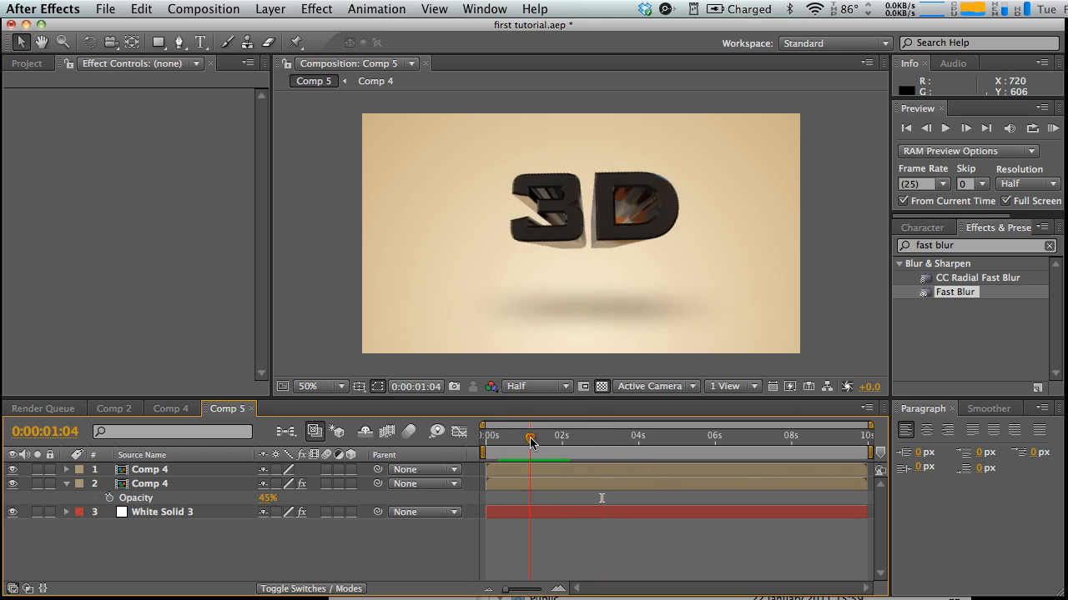
- Hide the 3D text layer in Comp 4, add YT LOGO.jpg beneath it and scale the logo down to a small centered square
click(185, 412)
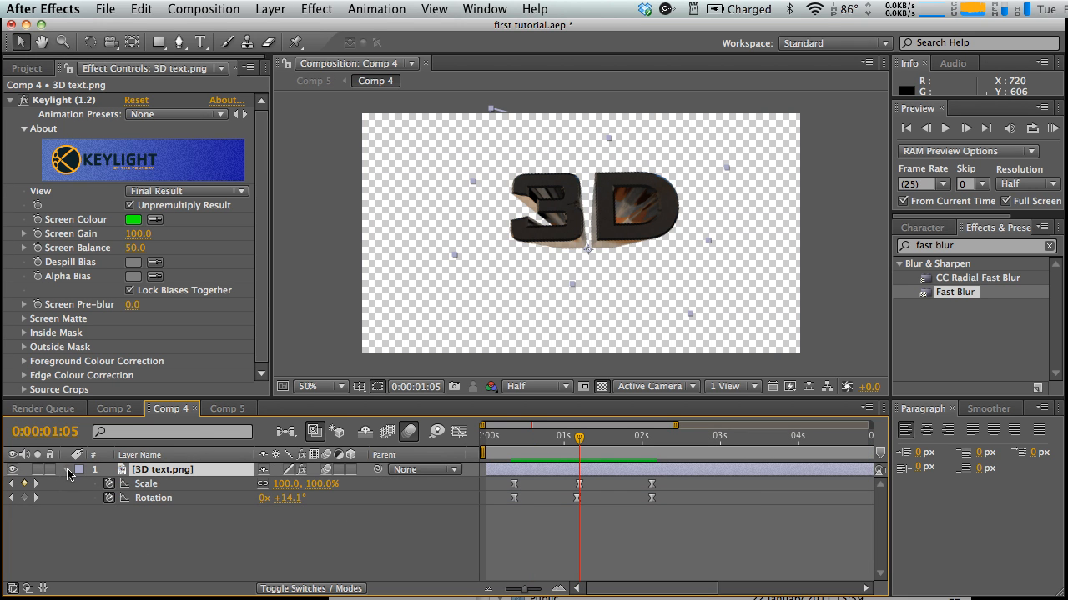
click(67, 470)
click(13, 470)
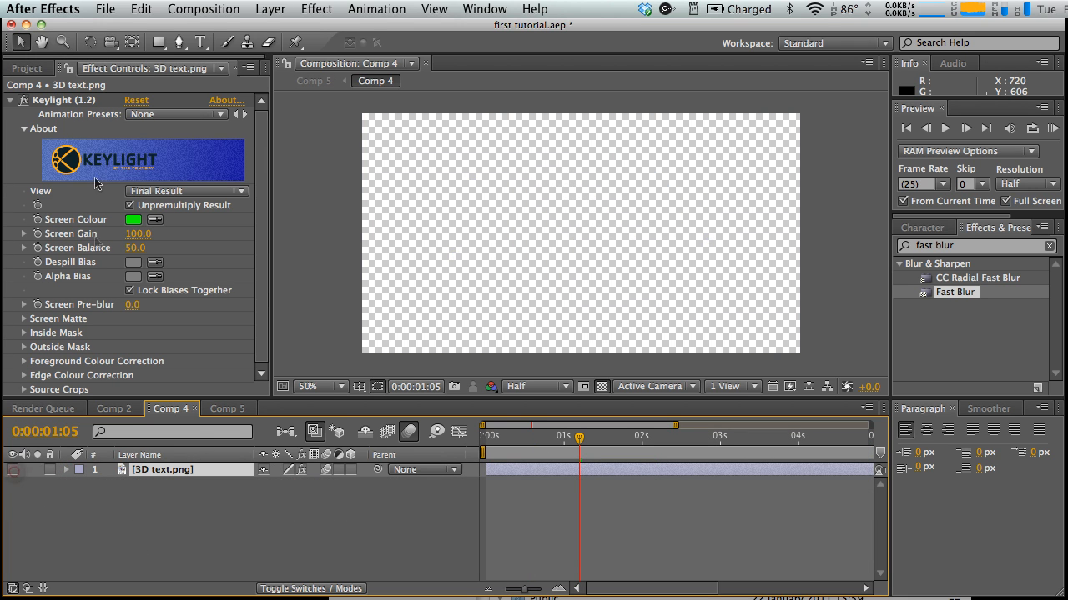
click(32, 69)
drag(37, 343, 135, 501)
scroll(524, 282, down, 2)
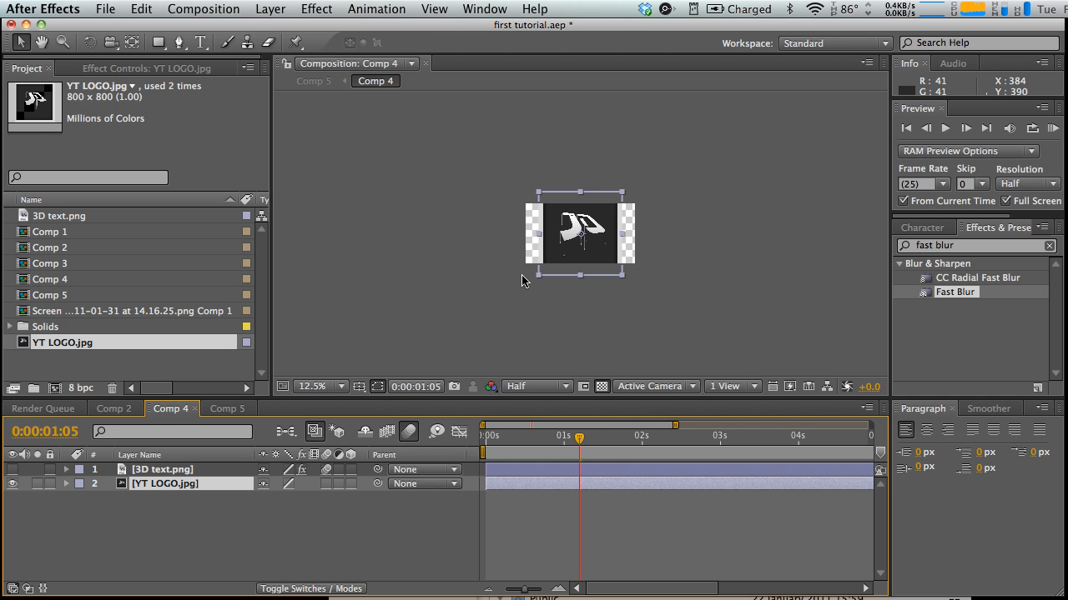
drag(623, 193, 603, 223)
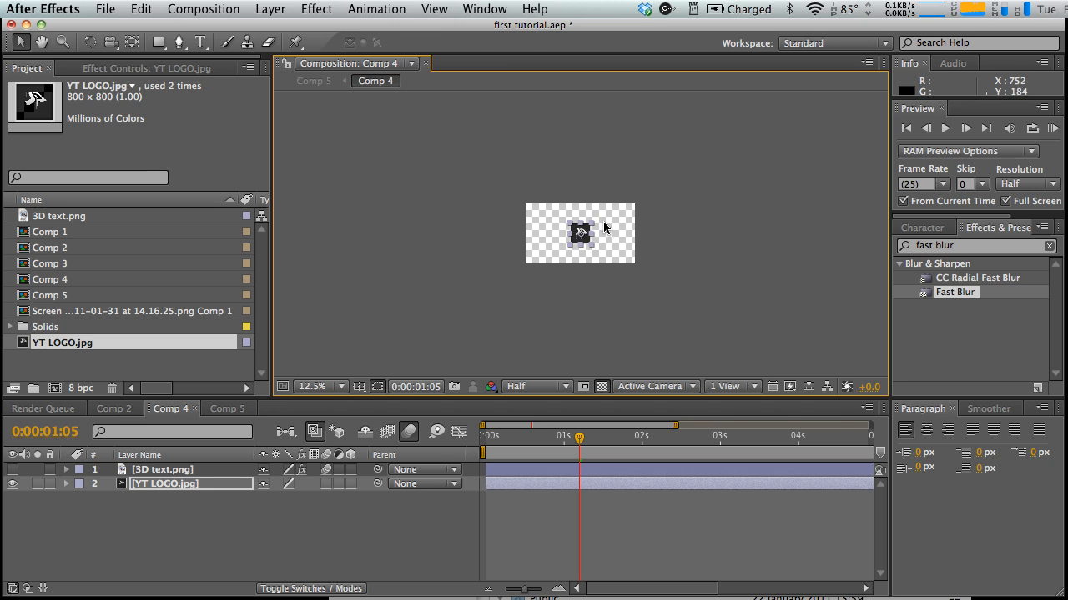
scroll(710, 283, up, 2)
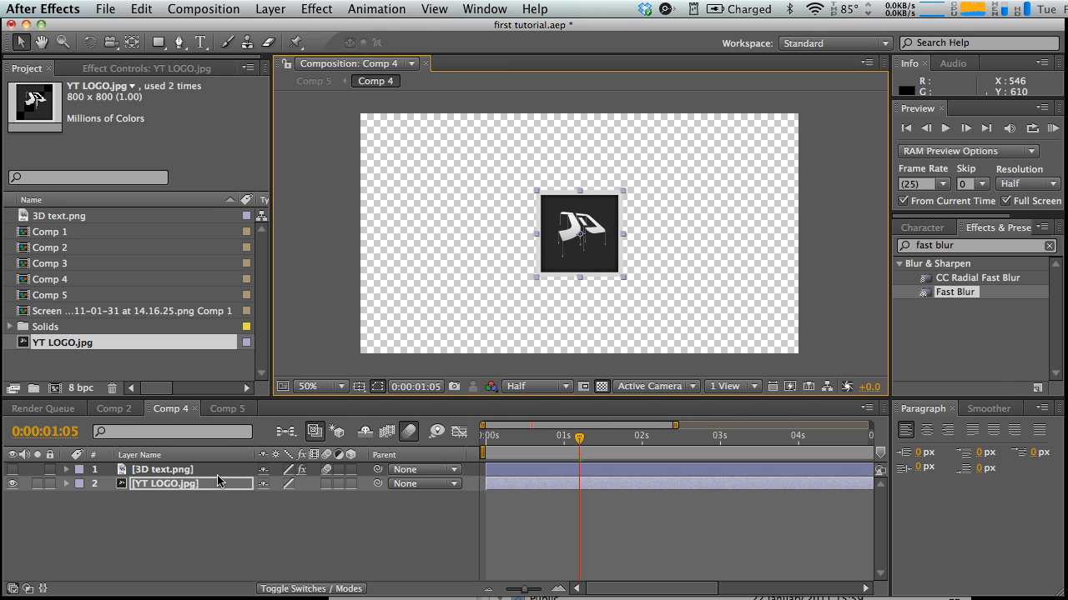
- Move the blurred shadow layer in Comp 5 slightly lower beneath the logo
click(227, 409)
scroll(727, 321, up, 1)
scroll(726, 319, down, 1)
click(666, 283)
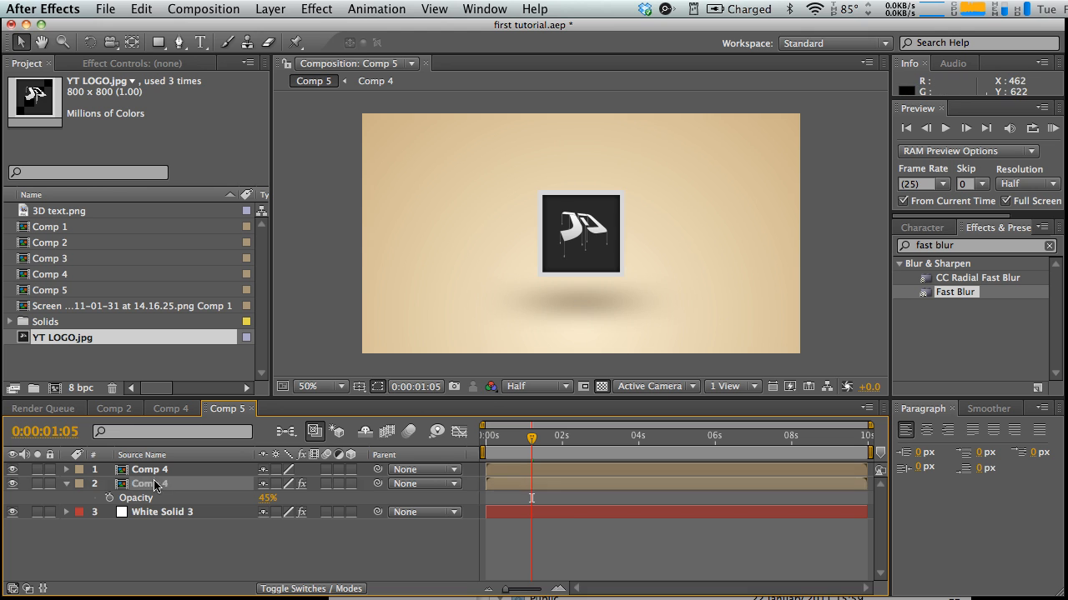
click(666, 283)
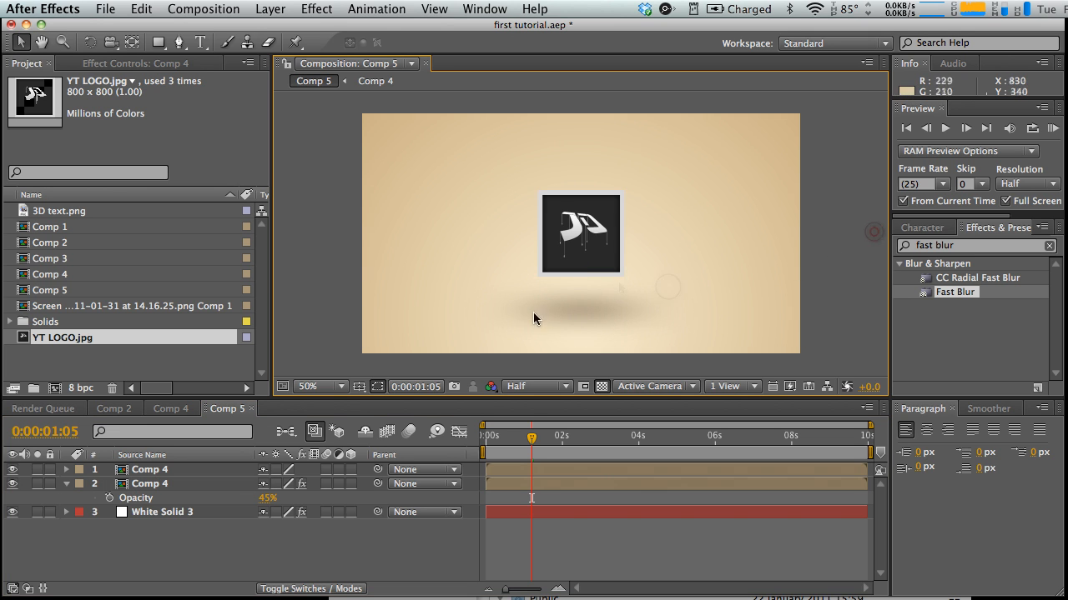
- Move the YT LOGO.jpg layer slightly up in Comp 4 and check its shadow in Comp 5
click(171, 408)
click(561, 265)
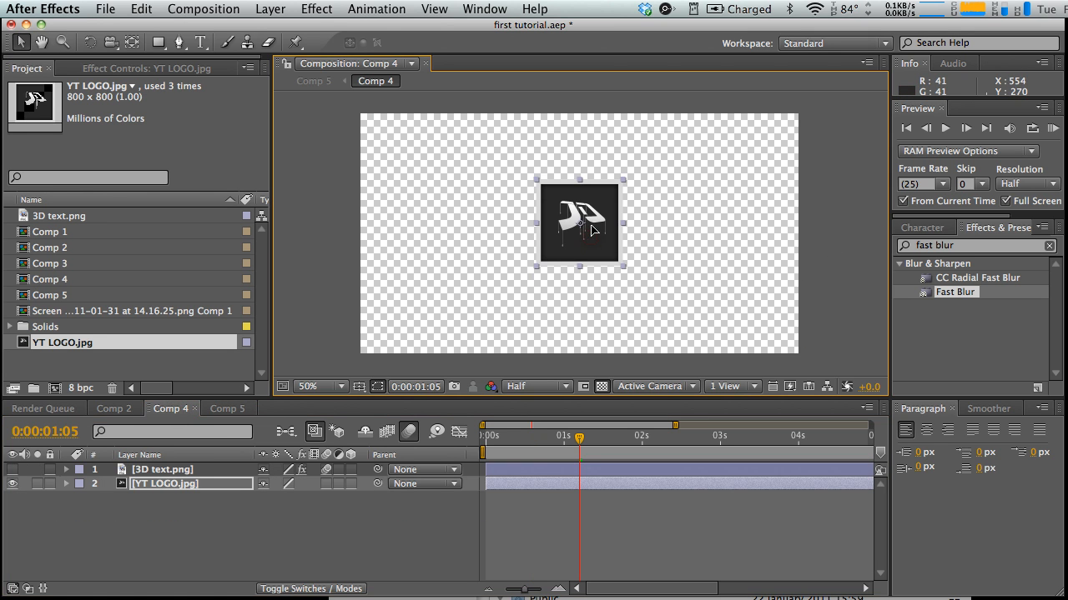
click(238, 409)
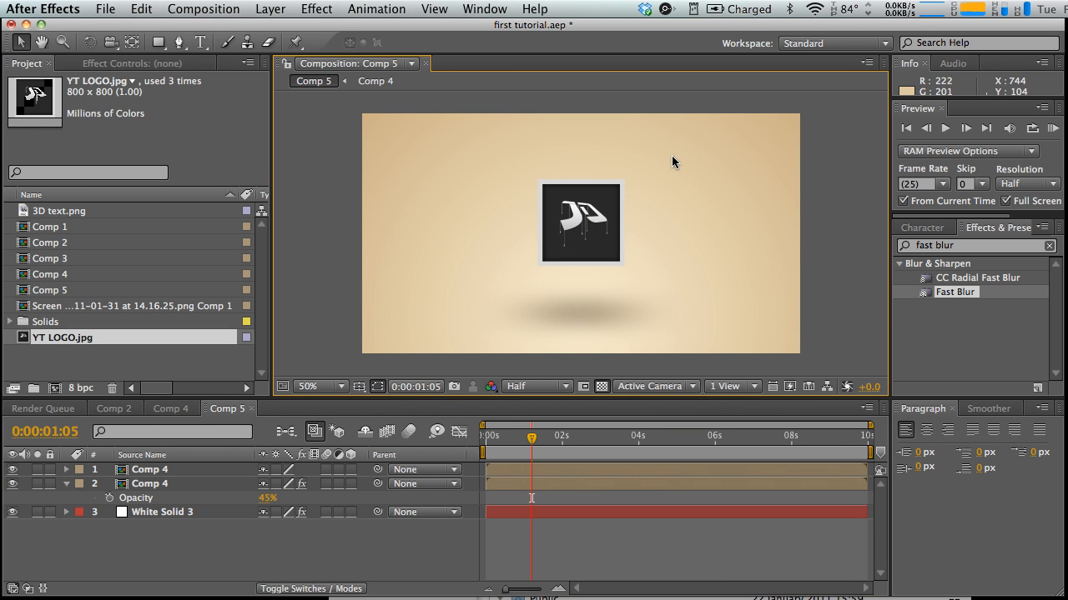
- Hide the YT LOGO.jpg layer and show the 3D text layer in Comp 4, and preview the animation in Comp 5
click(192, 408)
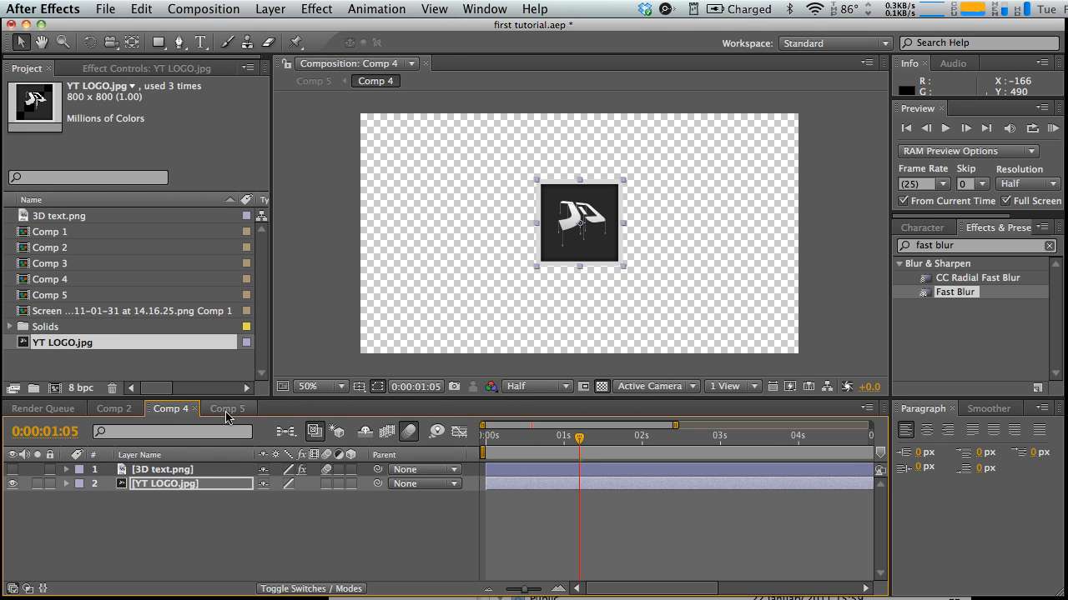
click(12, 482)
click(12, 470)
click(228, 409)
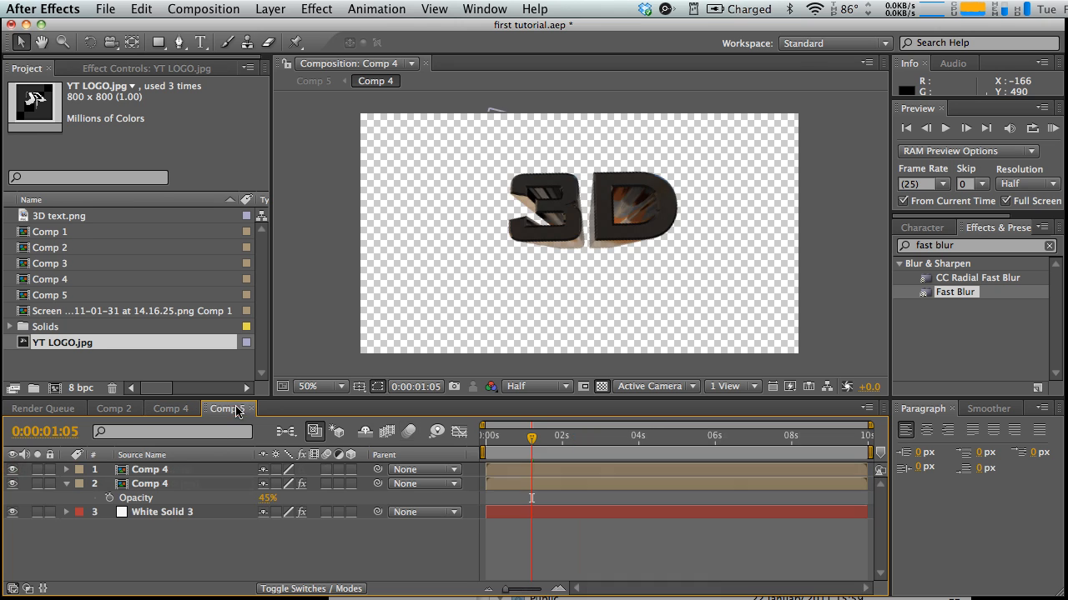
key(Home)
key(space)
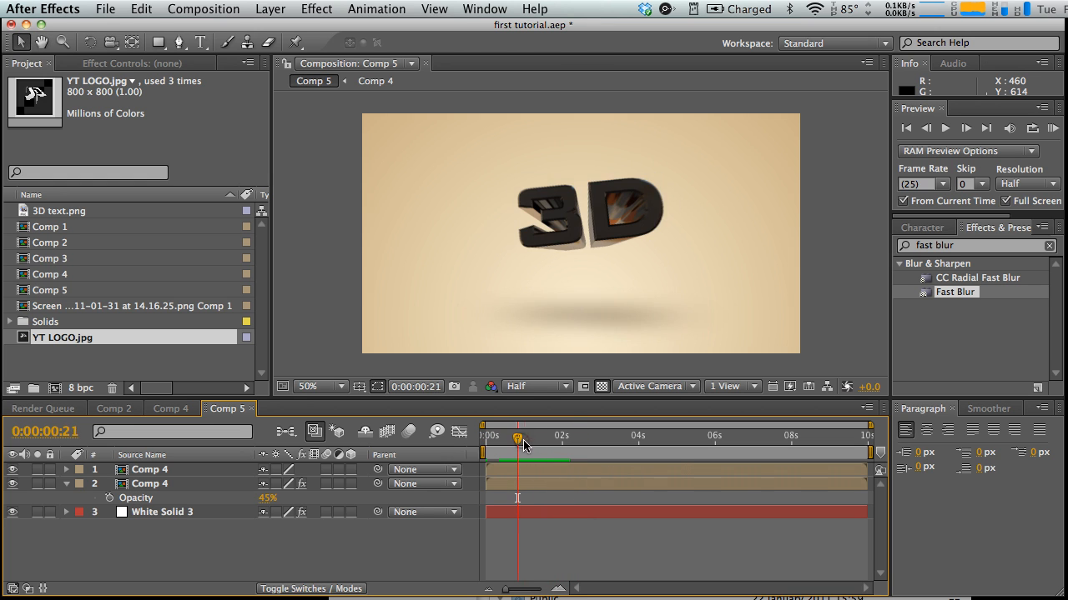
click(530, 440)
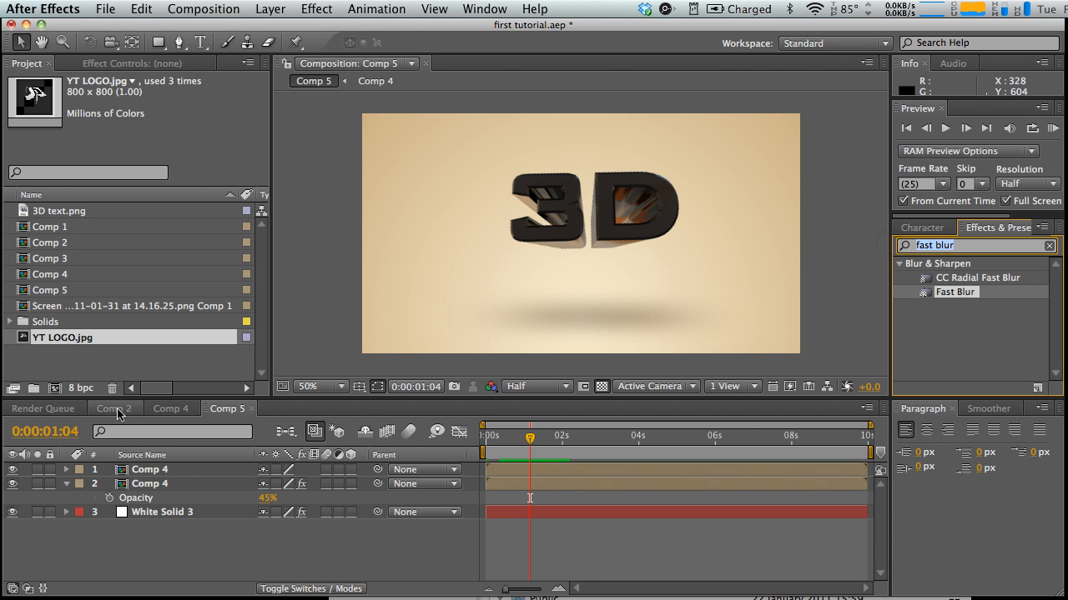
- Review the lighting and color look of the Comp 2 example and add a new adjustment layer to Comp 5
click(114, 408)
click(523, 434)
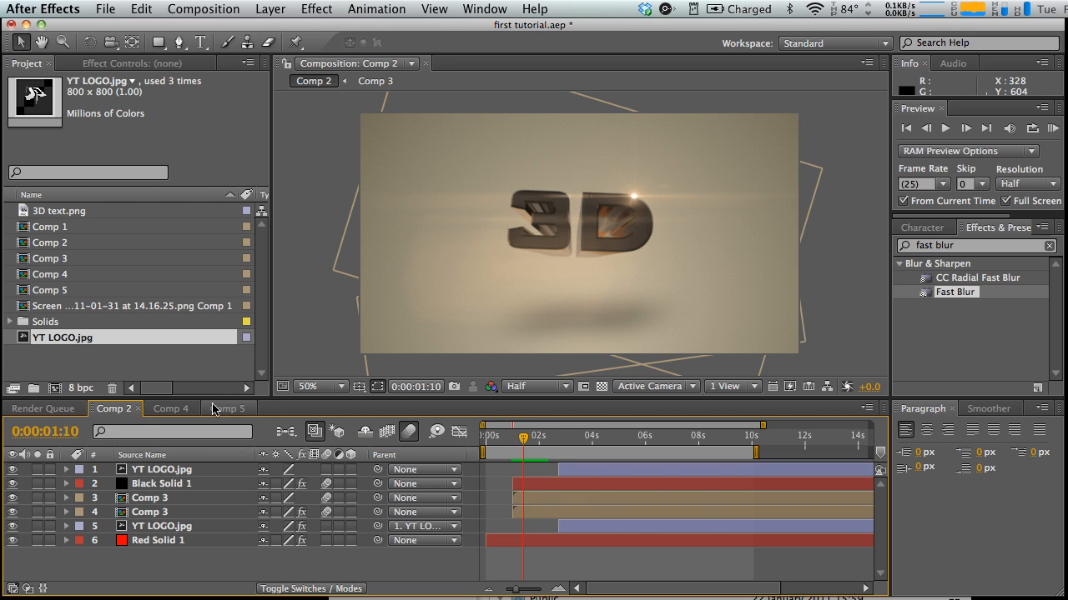
click(526, 436)
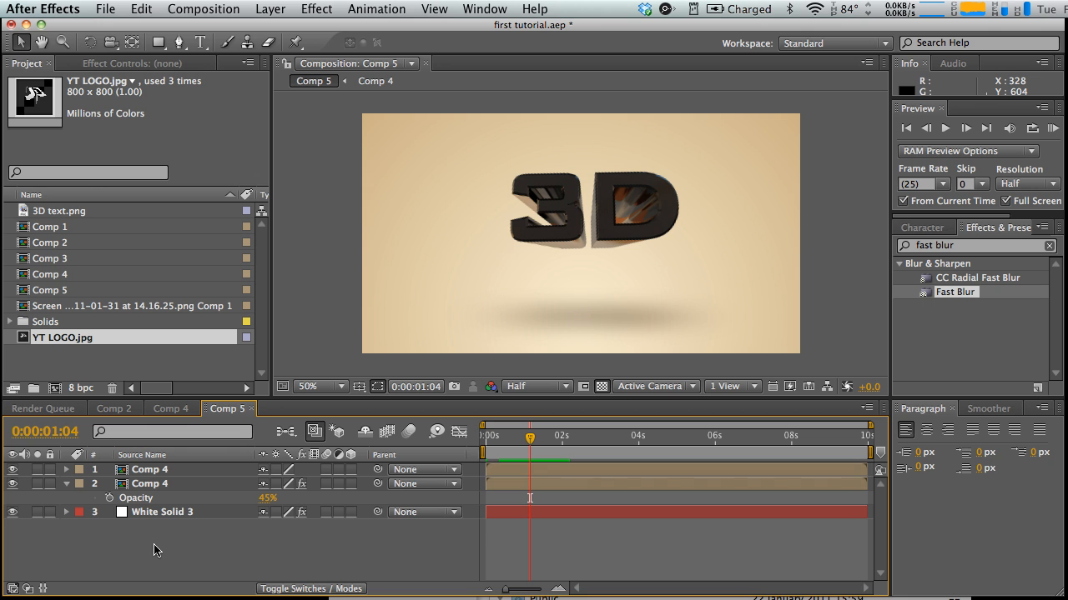
click(272, 9)
mouse_move(284, 29)
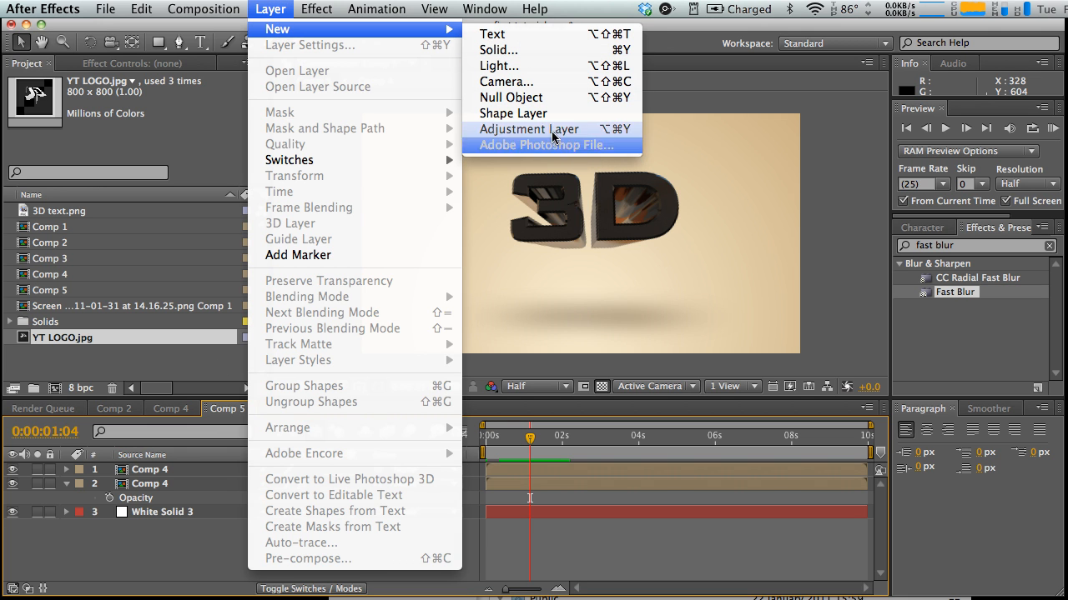
click(541, 129)
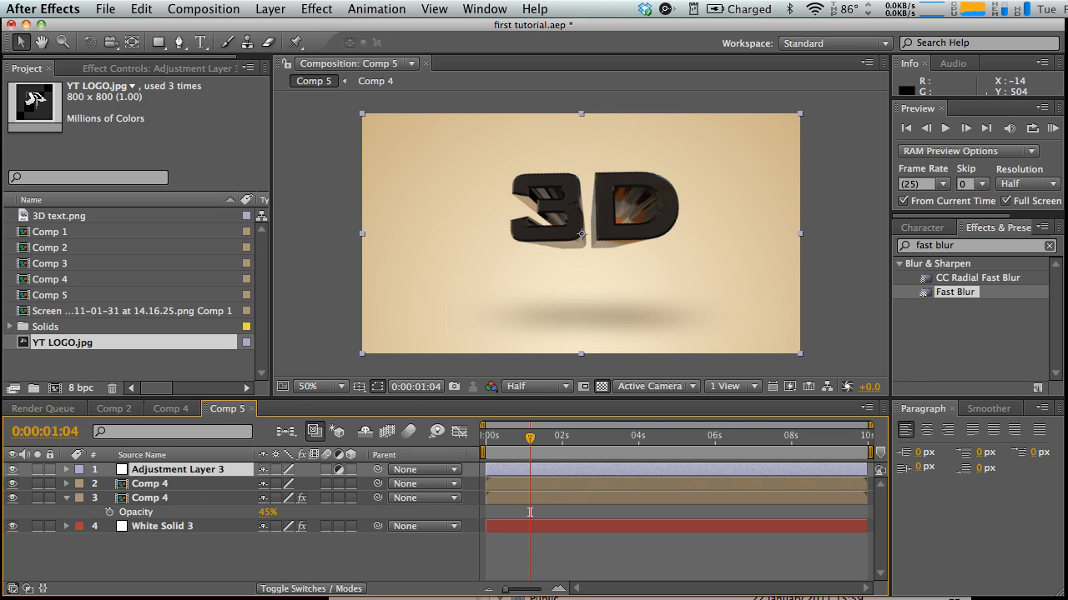
- Find the Curves color correction effect and apply it to the top adjustment layer in Comp 5
click(973, 245)
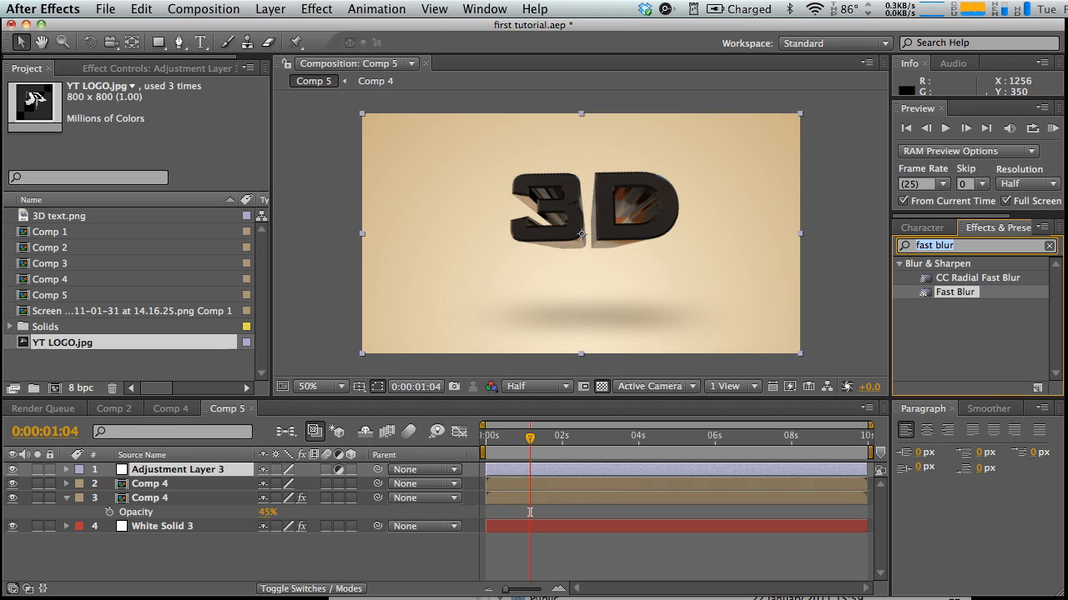
text(curd)
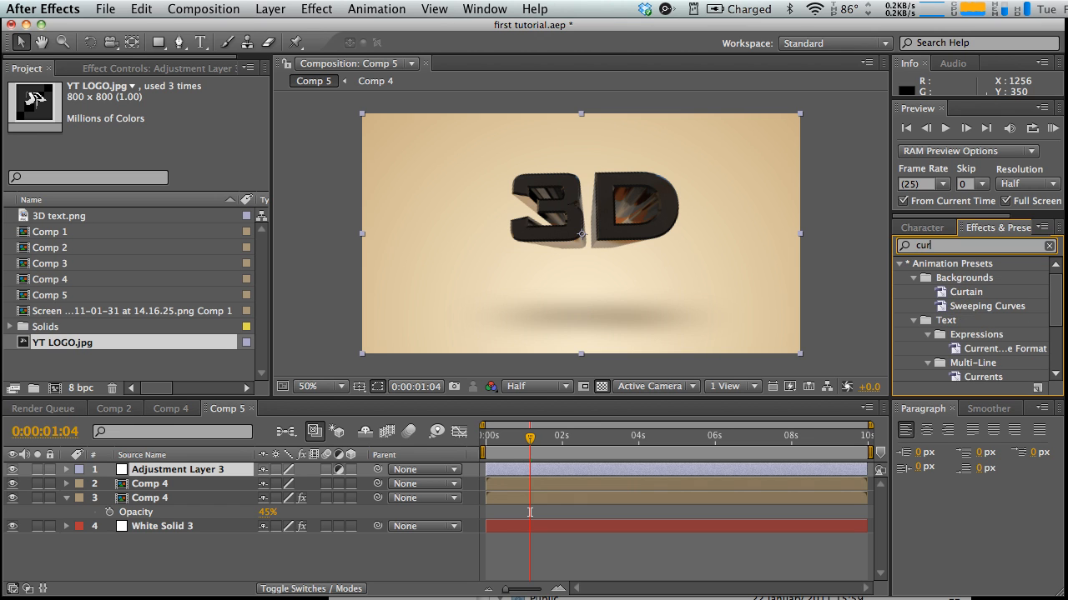
key(BackSpace)
key(BackSpace)
text(ves)
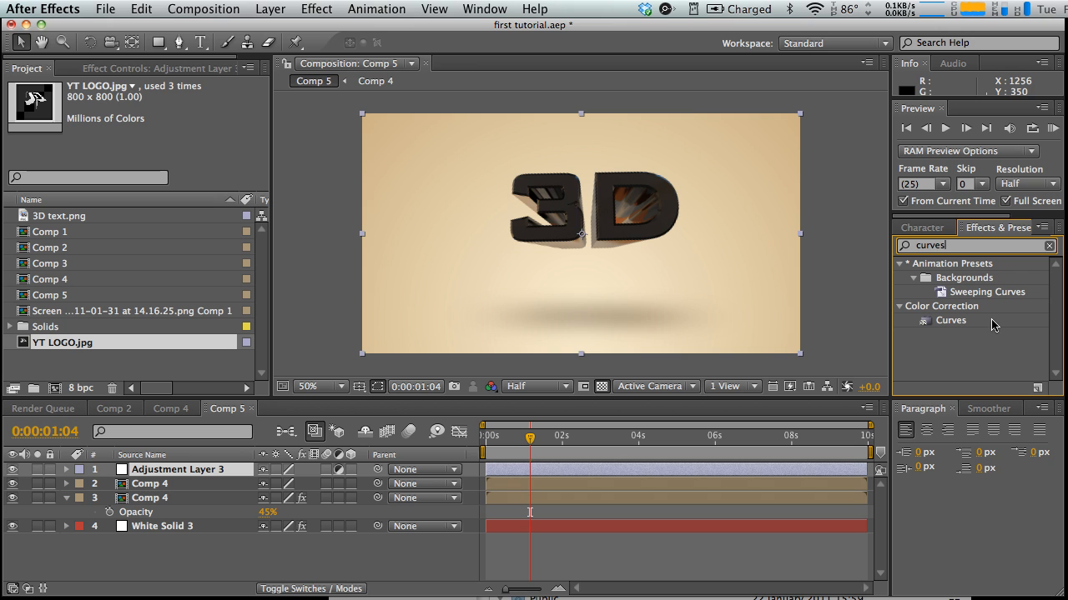
drag(934, 321, 535, 467)
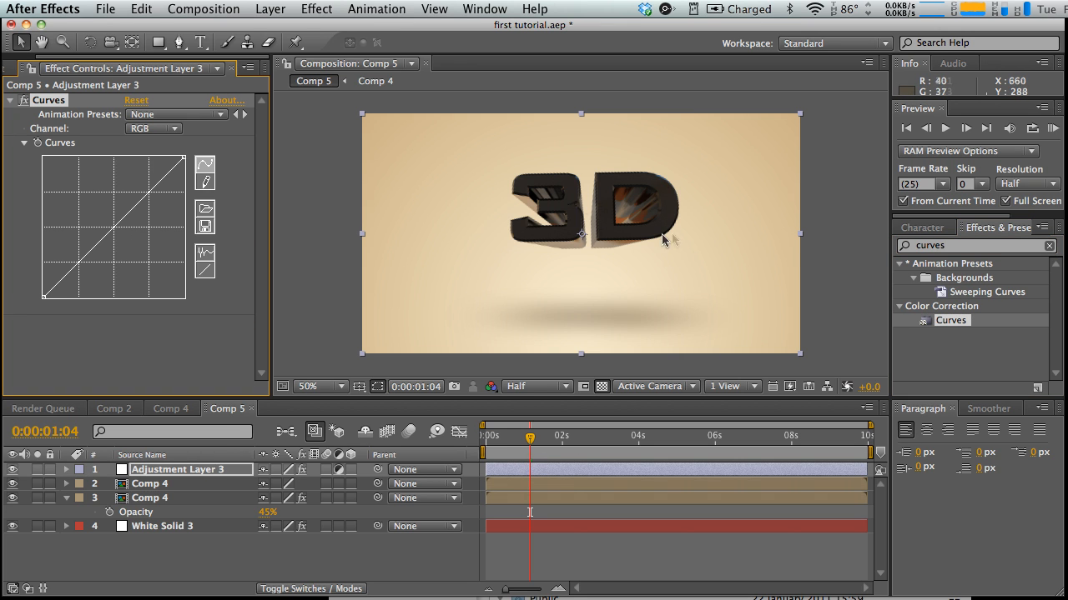
- Raise the upper part of the RGB curve to brighten the image, and add a lower point that slightly holds down the shadows
drag(150, 191, 135, 185)
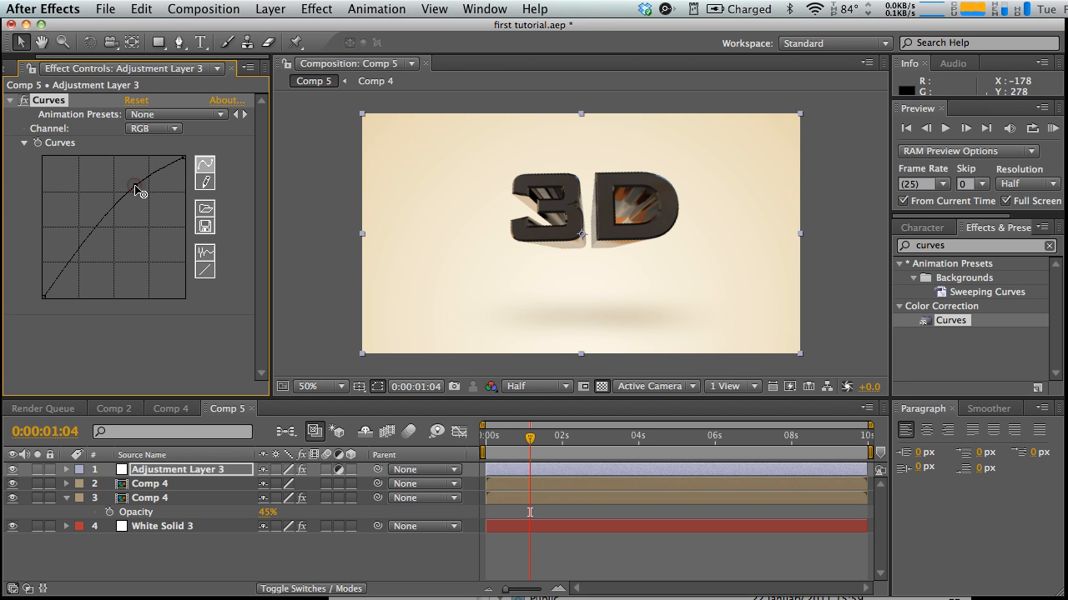
mouse_move(79, 251)
mouse_down()
mouse_move(84, 261)
mouse_move(78, 254)
mouse_up()
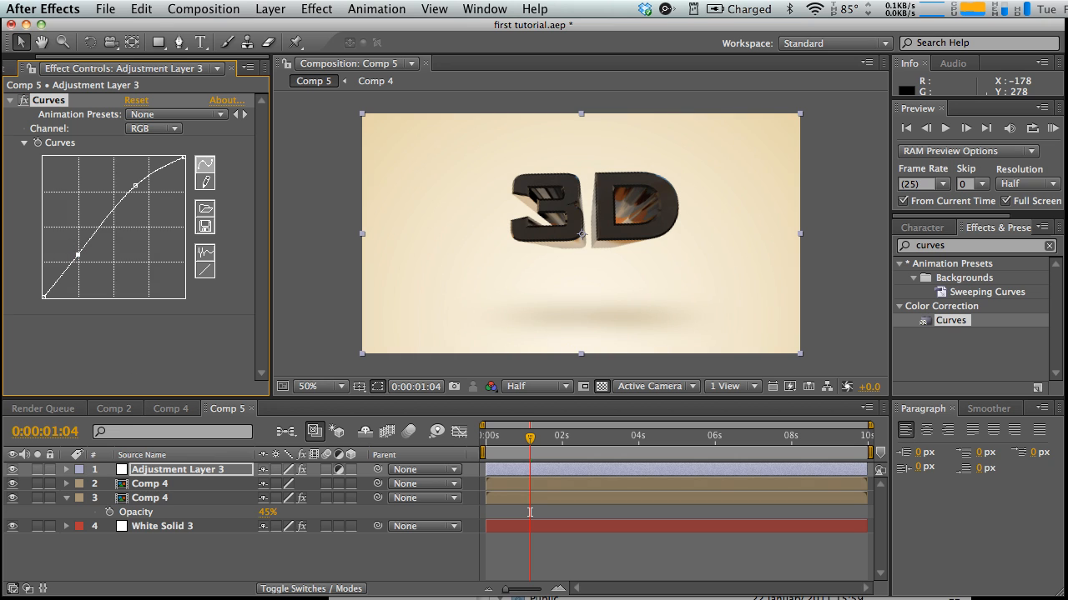
click(206, 561)
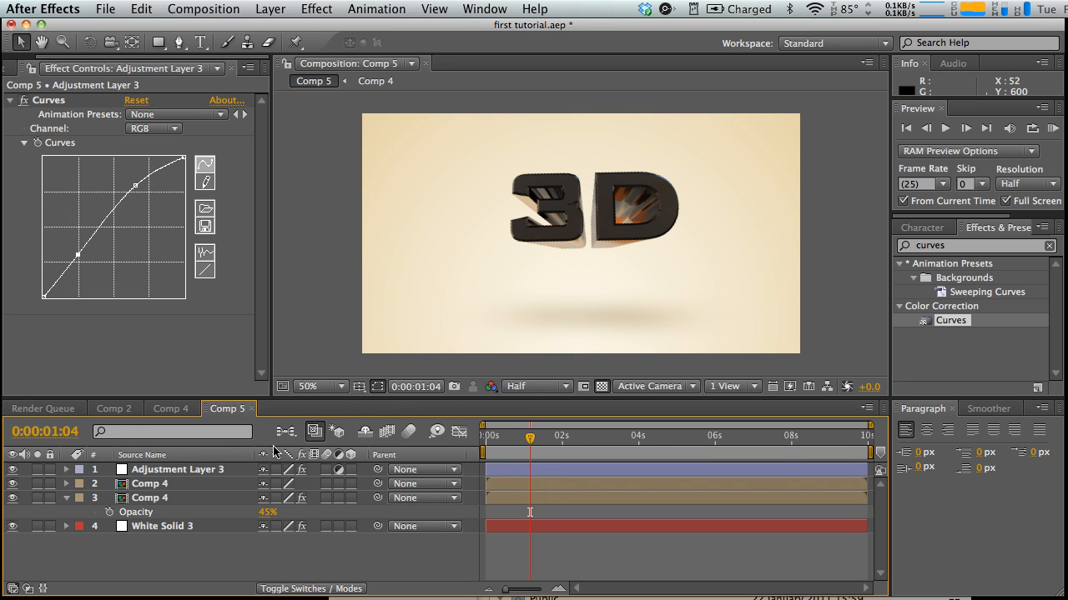
- Set the White Solid 3 Ramp's end color to darker tan B18D53 and its start color to cream FBEAC3
click(171, 526)
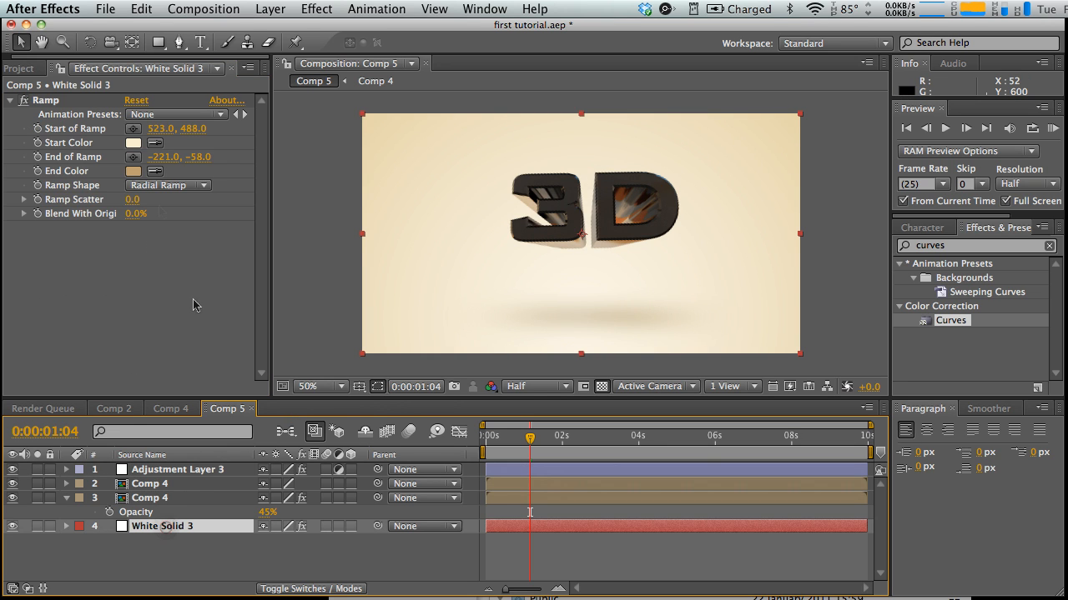
click(134, 170)
click(157, 310)
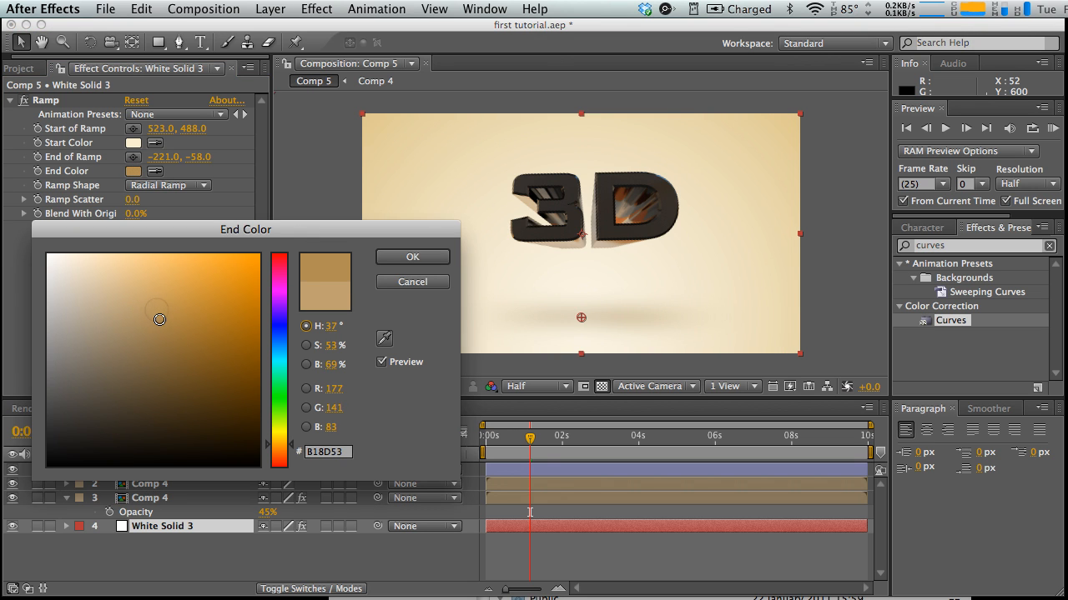
click(412, 257)
click(134, 143)
drag(109, 279, 94, 258)
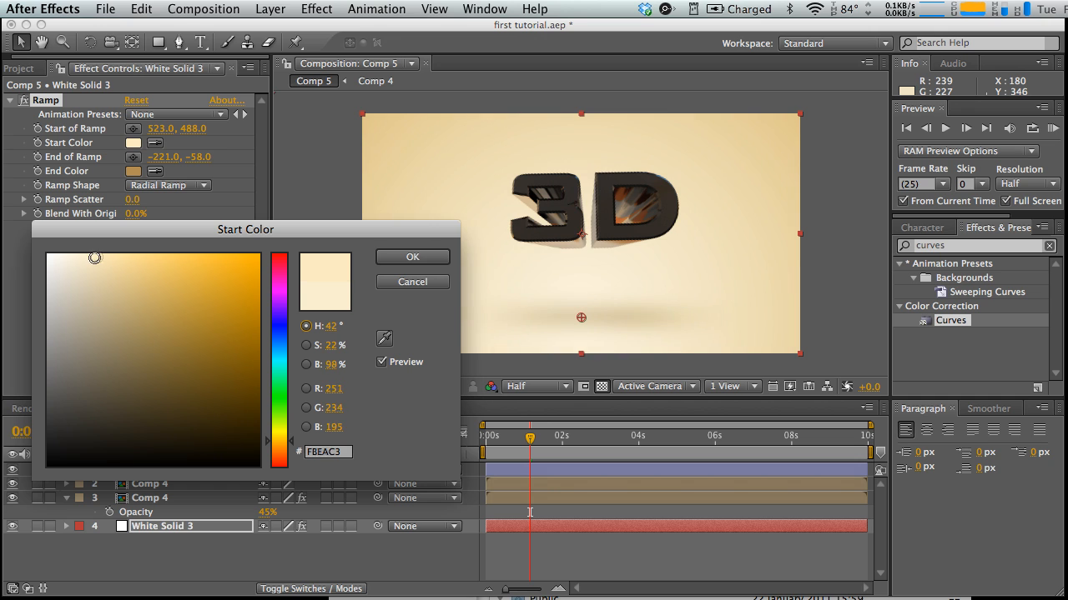
click(410, 257)
click(312, 543)
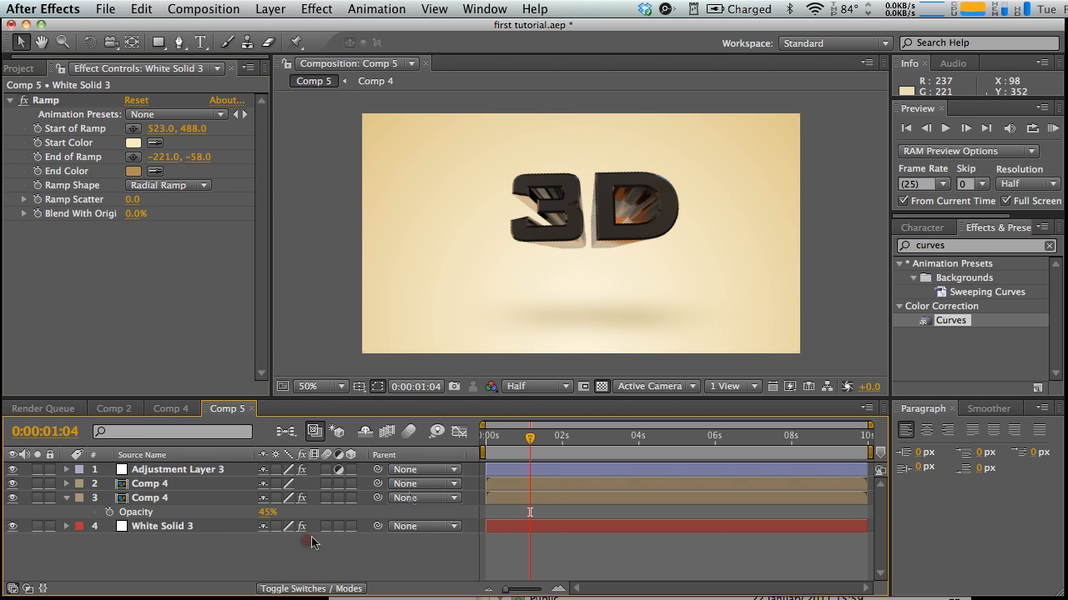
- Preview the Comp 5 animation from the beginning and place the current time at 0:00:01:06
key(Home)
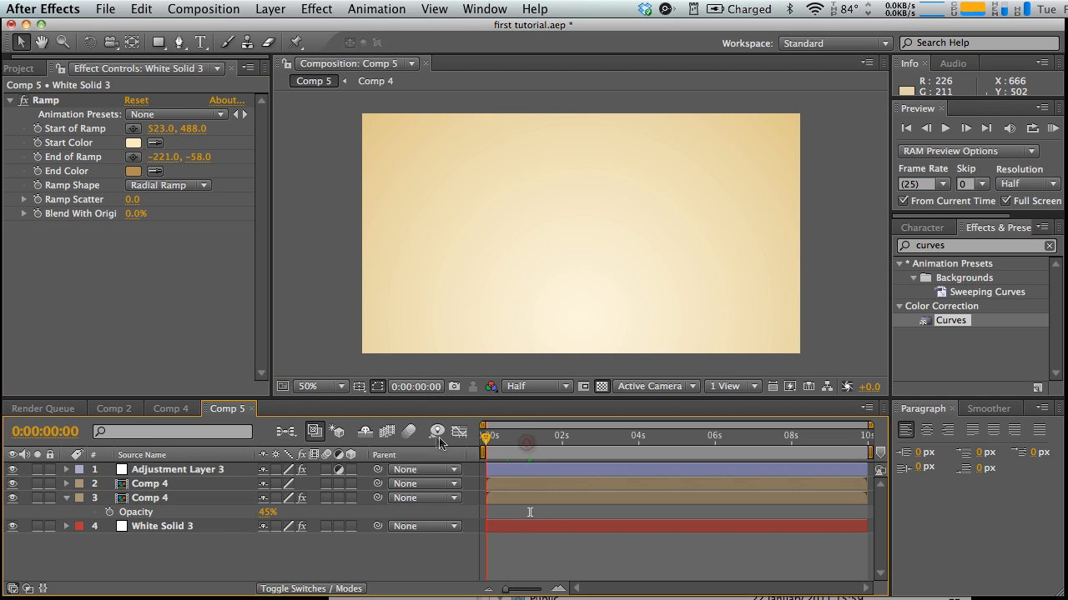
key(space)
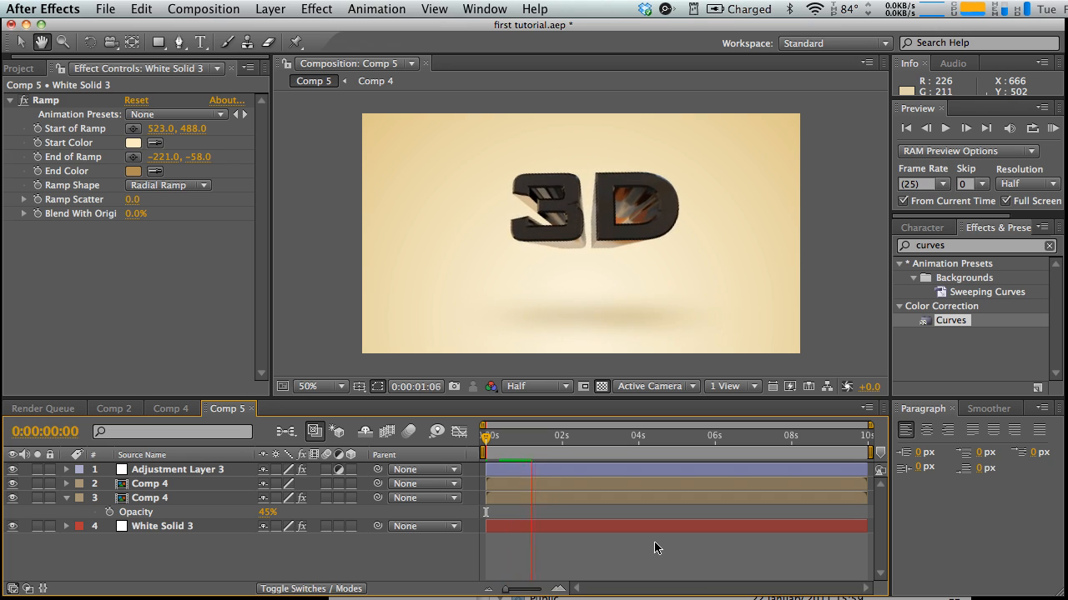
click(533, 438)
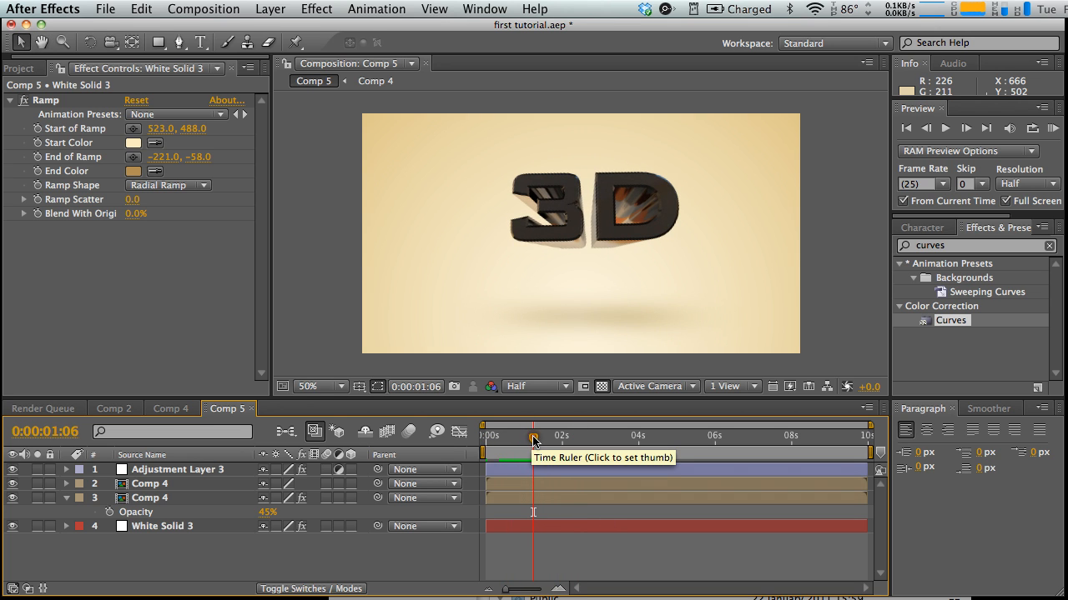